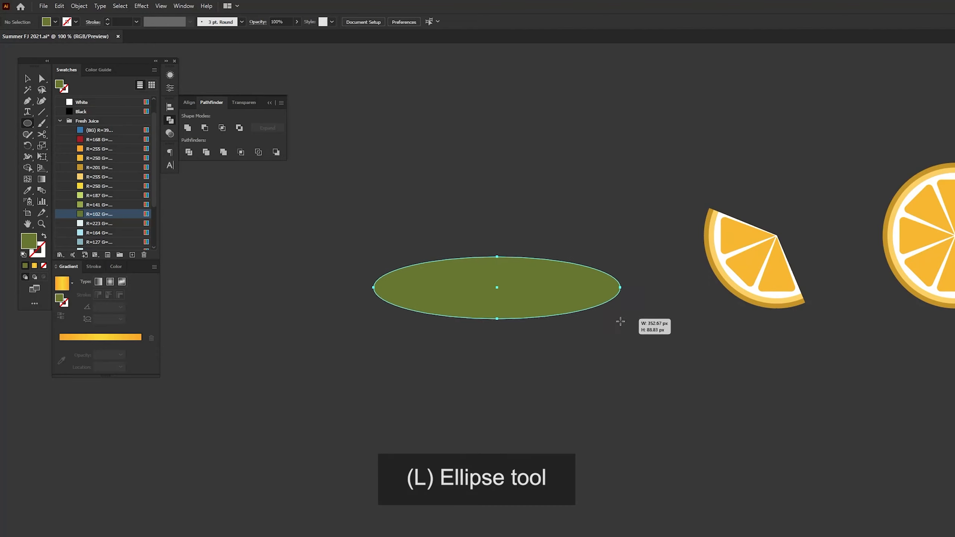
Turn the green ellipse into a pointed leaf by converting its end anchors to corners and shifting its upper and lower anchors left
key(a)
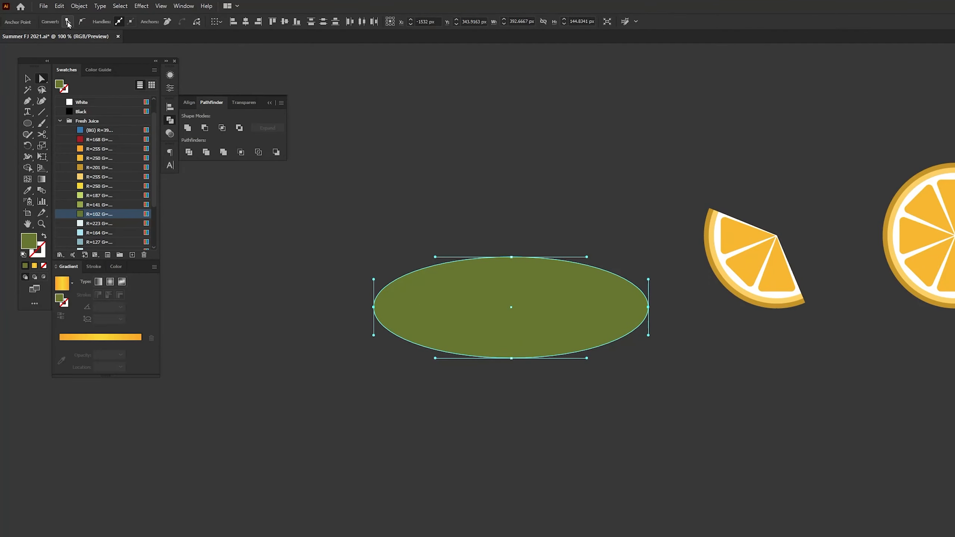
click(68, 23)
drag(512, 358, 487, 359)
click(669, 324)
Draw a horizontal line about 465 px long through the leaf's middle, extending past both tips
key(\)
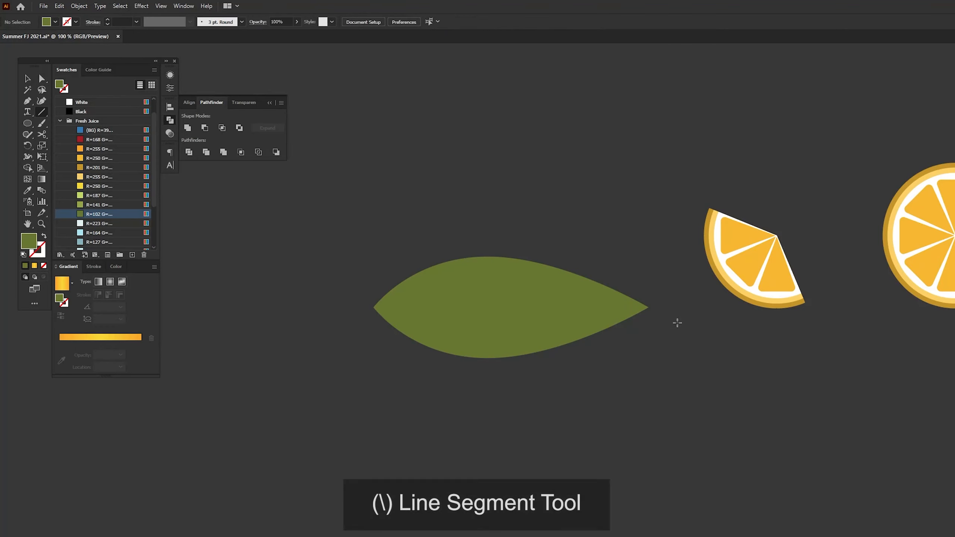
click(43, 113)
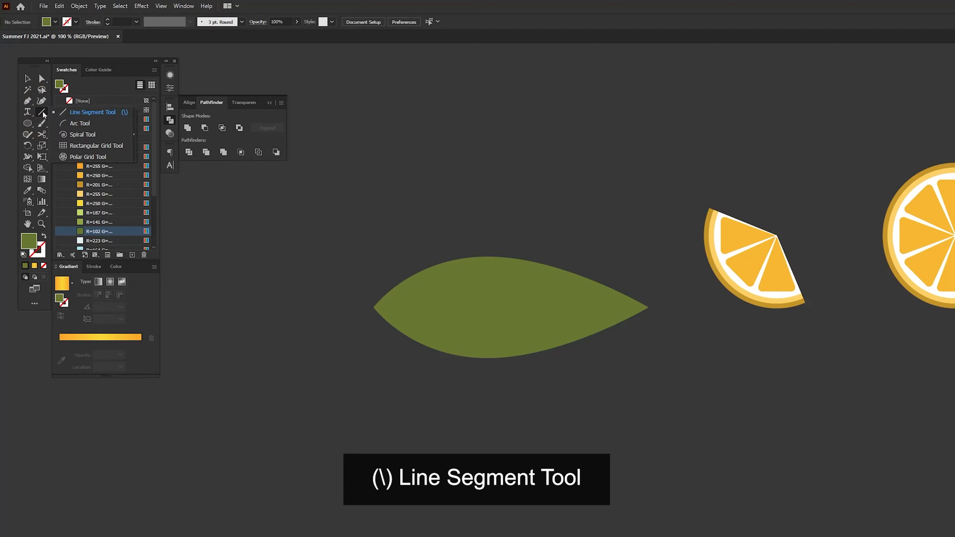
click(104, 115)
drag(664, 308, 340, 307)
Split the leaf into two halves along the horizontal line using the Pathfinder Divide operation
key(v)
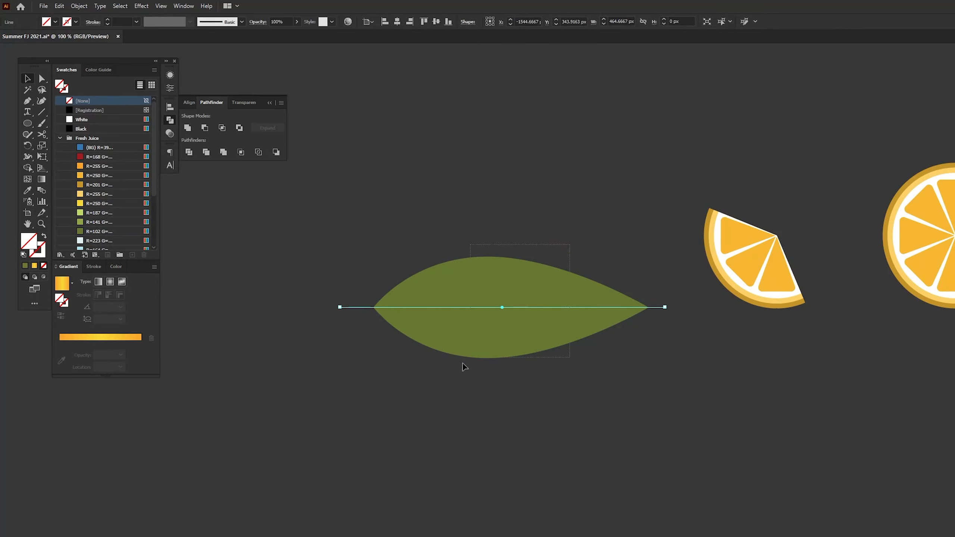
drag(465, 364, 416, 285)
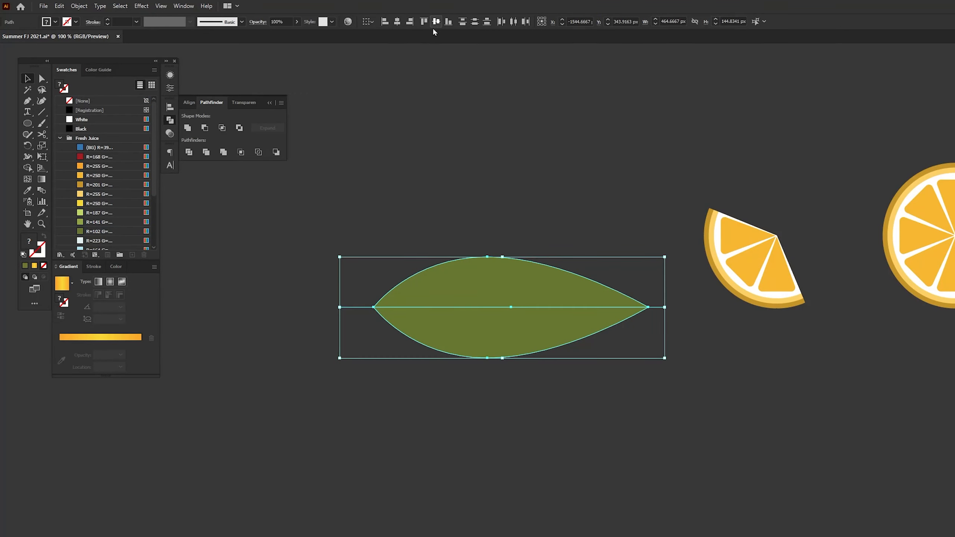
click(189, 152)
click(296, 290)
drag(500, 305, 485, 248)
key(ctrl+z)
Ungroup the divided leaf and fill its upper half with the R=141 green swatch
right_click(508, 282)
click(545, 358)
click(341, 282)
key(ctrl+z)
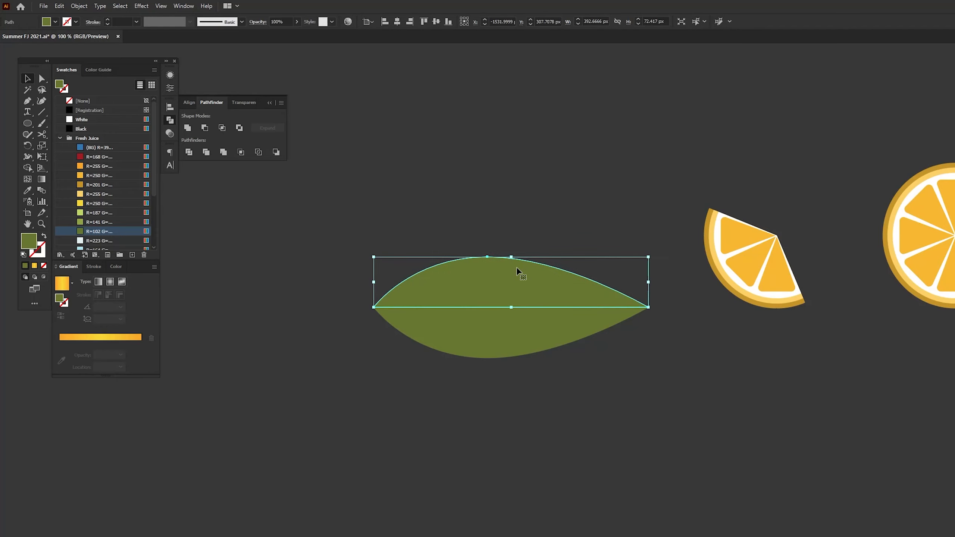
click(106, 222)
click(426, 375)
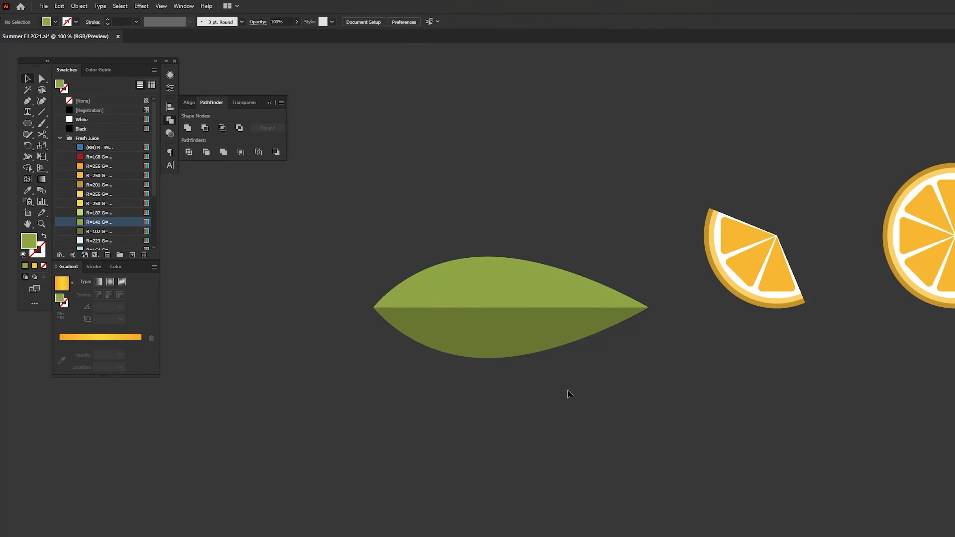
Draw a small curved notch shape with the Pen tool across the leaf's upper edge near the right tip, filled with the R=187 swatch
key(p)
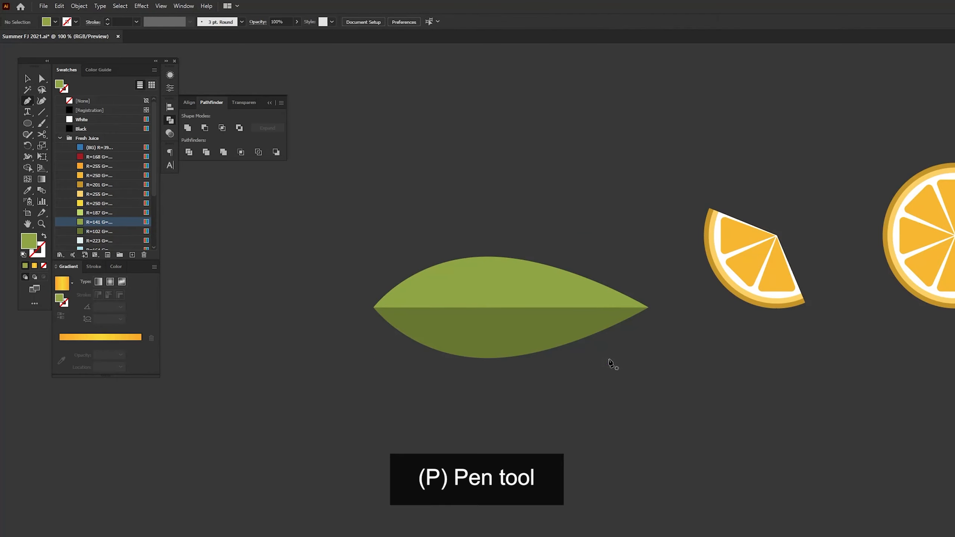
click(99, 212)
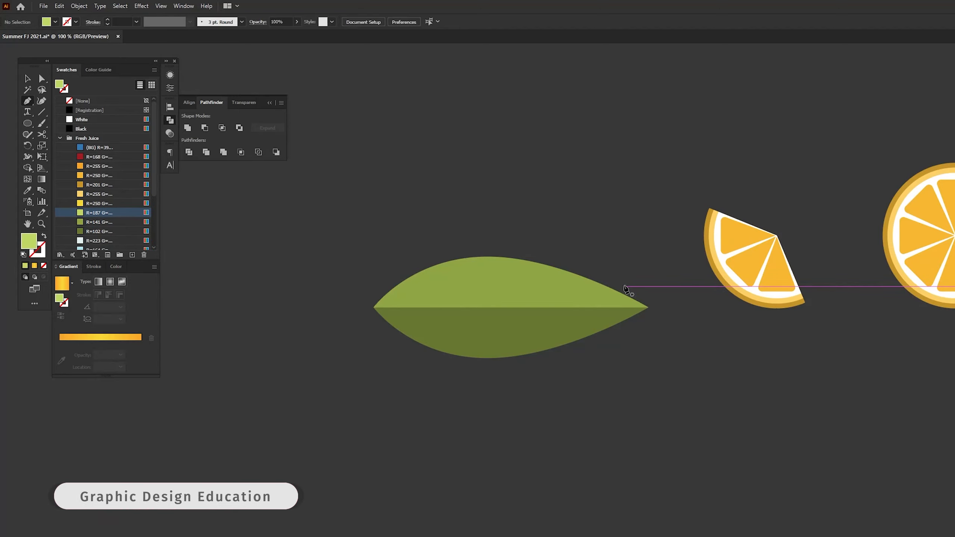
drag(609, 288, 608, 287)
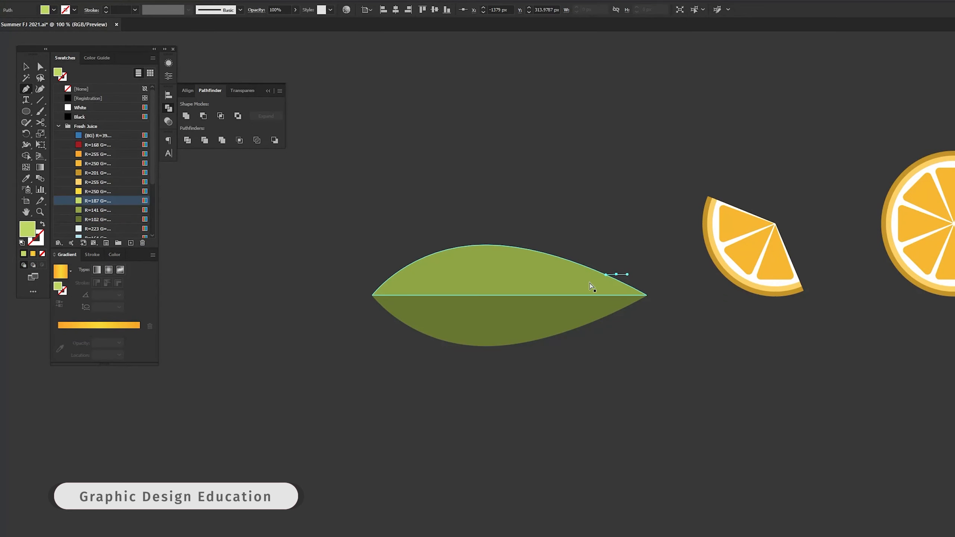
key(ctrl+plus)
key(ctrl+plus)
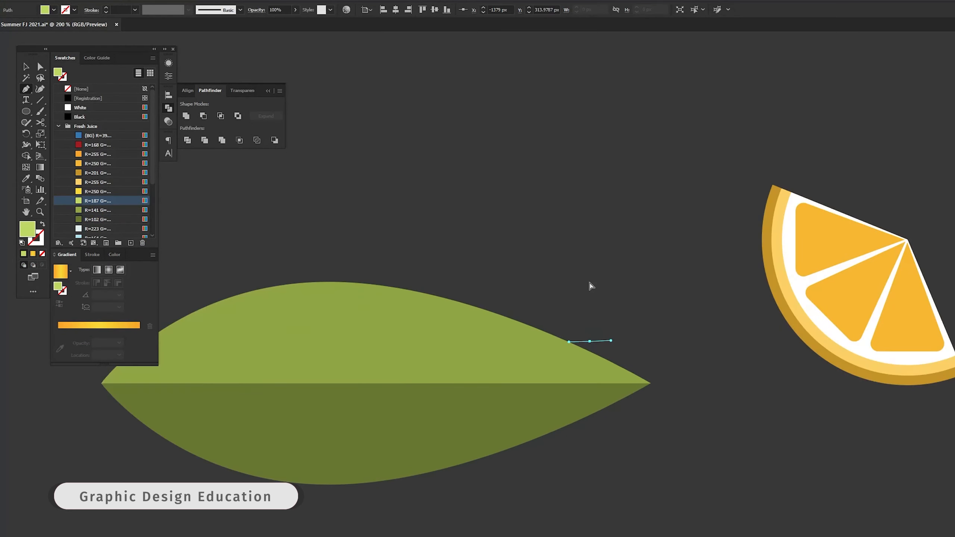
drag(589, 282, 674, 248)
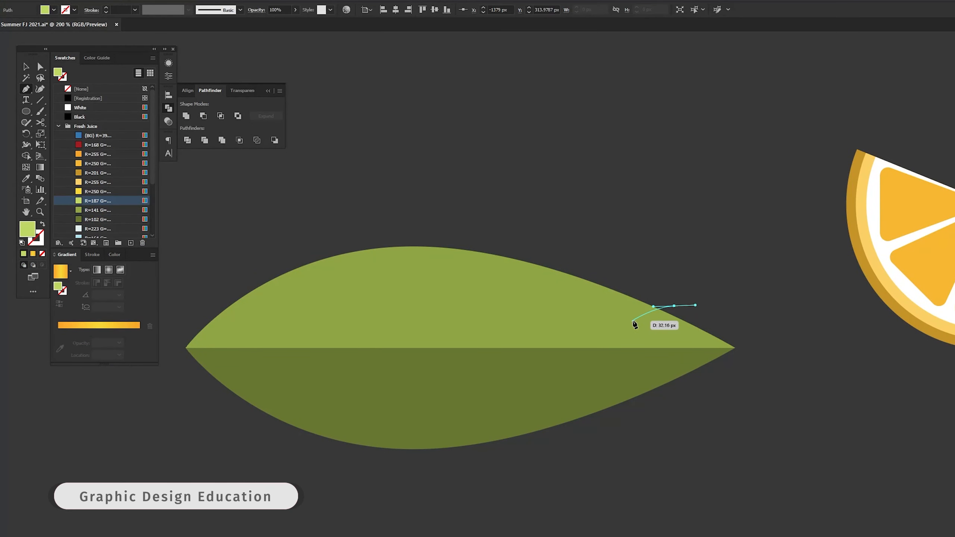
click(634, 321)
drag(663, 294, 676, 292)
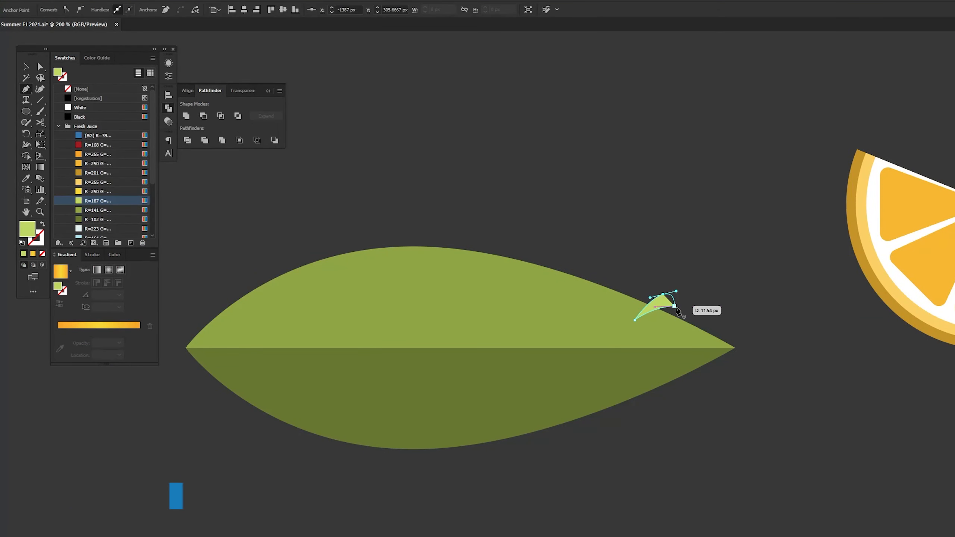
Draw a longer, slender curved notch shape with the Pen tool across the middle of the leaf's upper edge
click(439, 243)
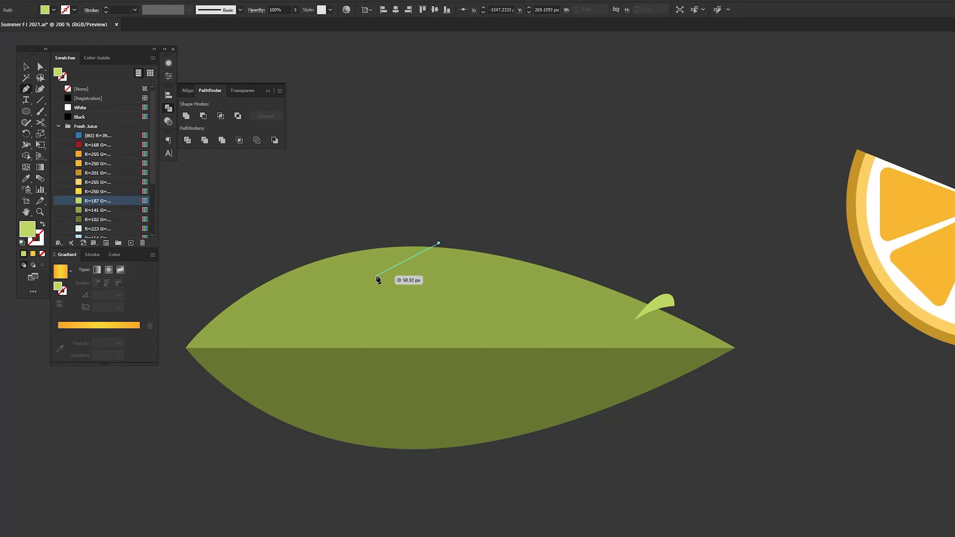
drag(360, 300, 328, 299)
key(ctrl+z)
key(ctrl+z)
drag(367, 274, 341, 305)
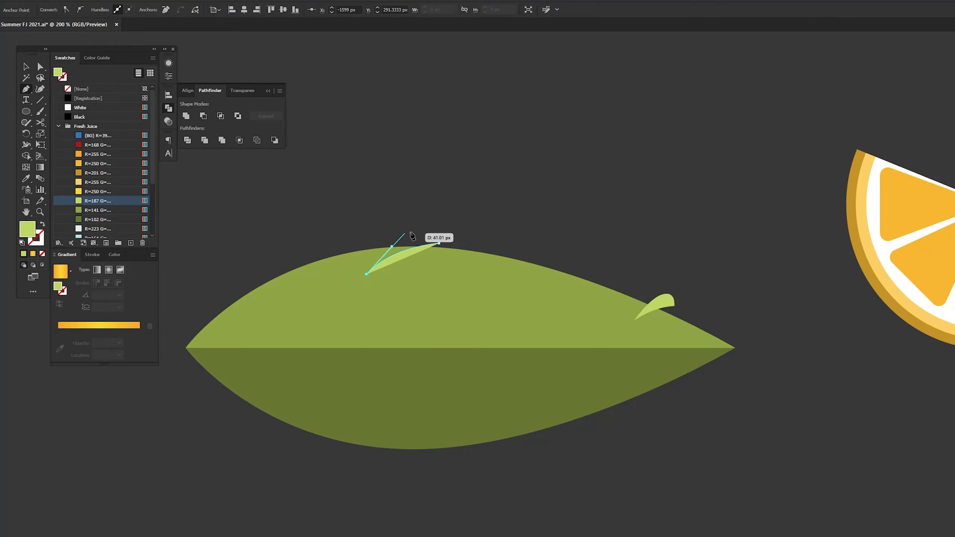
drag(433, 238, 483, 224)
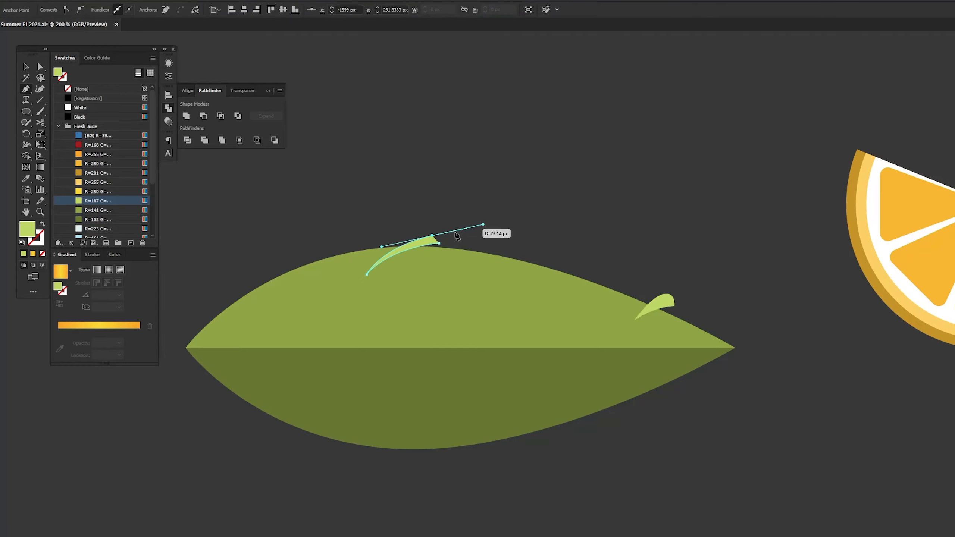
click(438, 242)
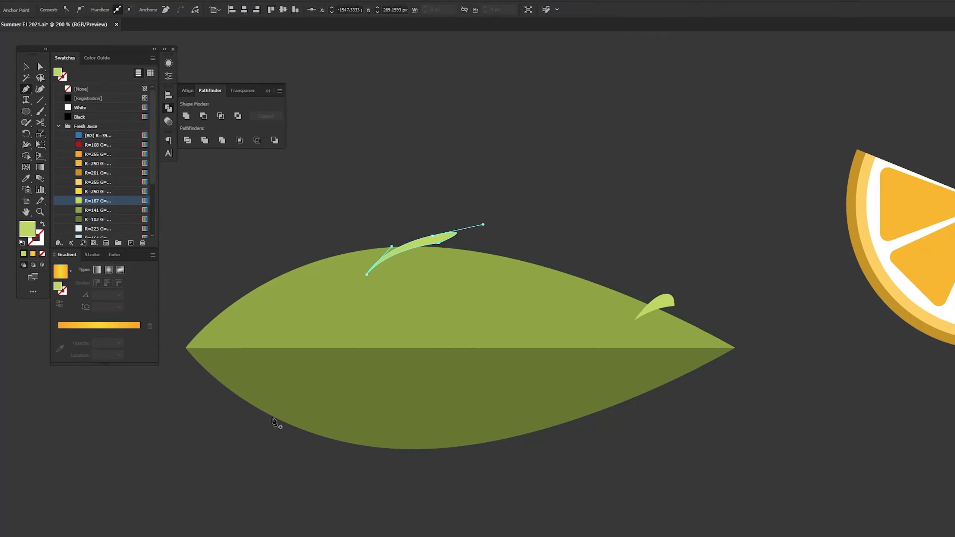
Draw a small curved notch shape with the Pen tool across the leaf's lower edge near the left tip
drag(272, 421, 247, 381)
click(250, 394)
mouse_move(292, 429)
mouse_down()
mouse_move(304, 431)
mouse_move(260, 423)
mouse_move(291, 428)
mouse_move(282, 427)
mouse_up()
click(272, 421)
key(a)
click(447, 452)
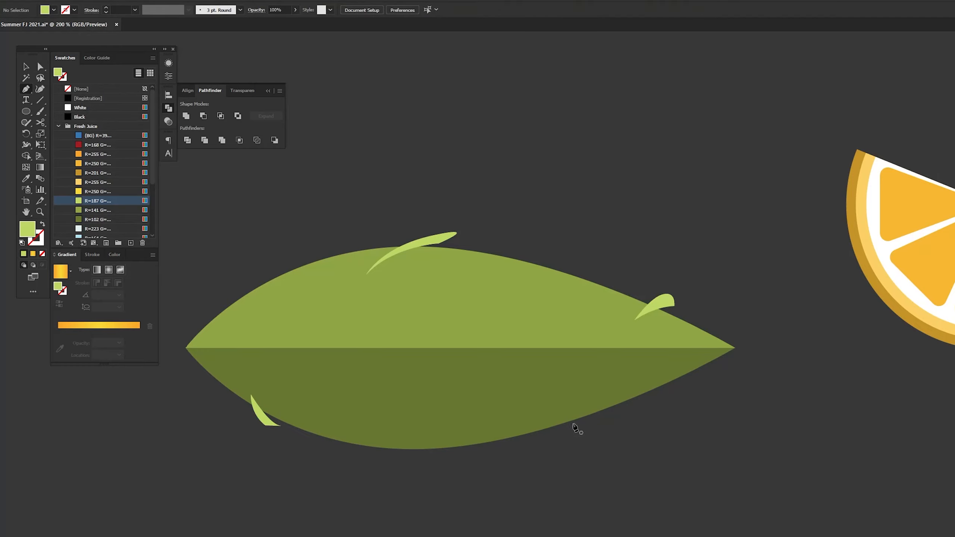
Draw a curved notch shape with the Pen tool across the right part of the leaf's lower edge
click(573, 424)
drag(510, 418, 487, 405)
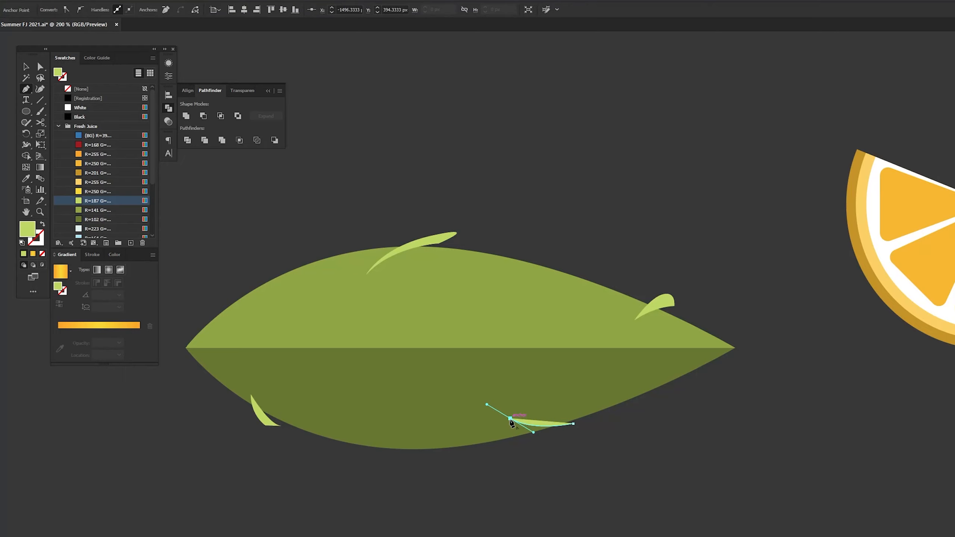
click(510, 419)
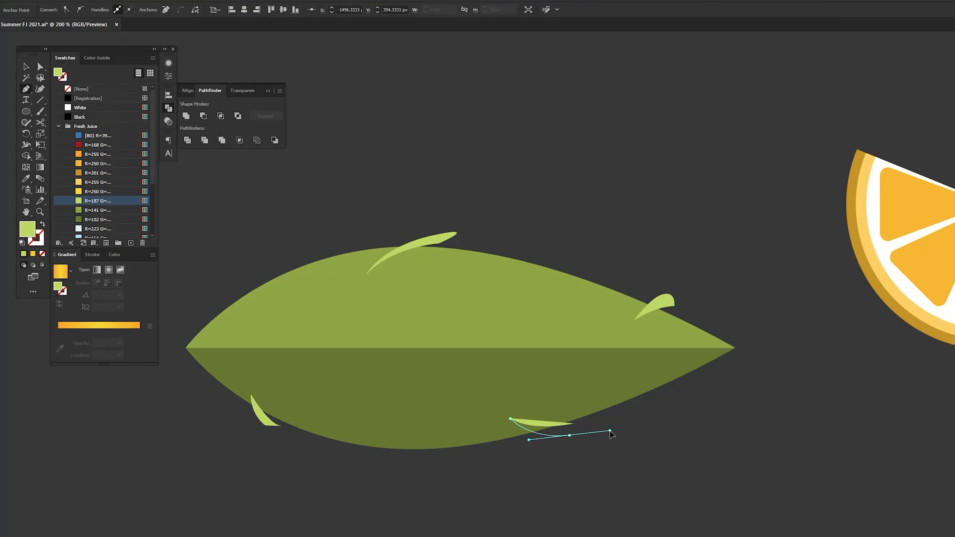
drag(610, 434, 574, 432)
click(574, 425)
key(v)
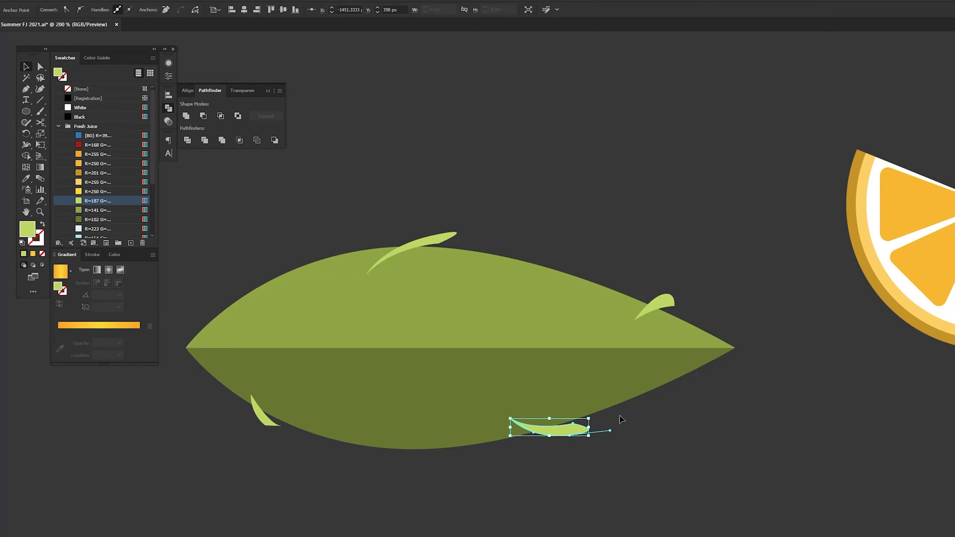
Cut the two upper notch shapes out of the leaf's upper half with the Shape Builder tool
drag(348, 228, 692, 329)
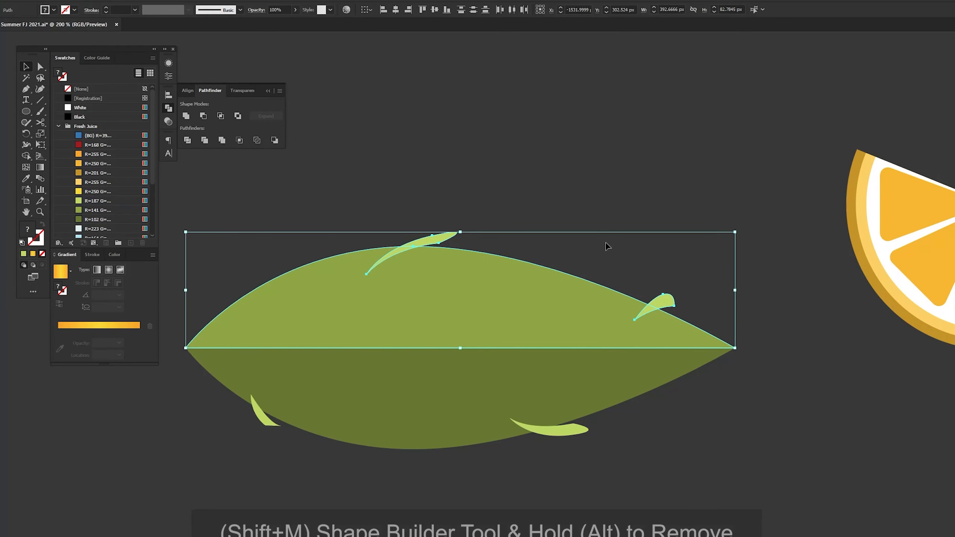
key(shift+m)
alt+click(431, 239)
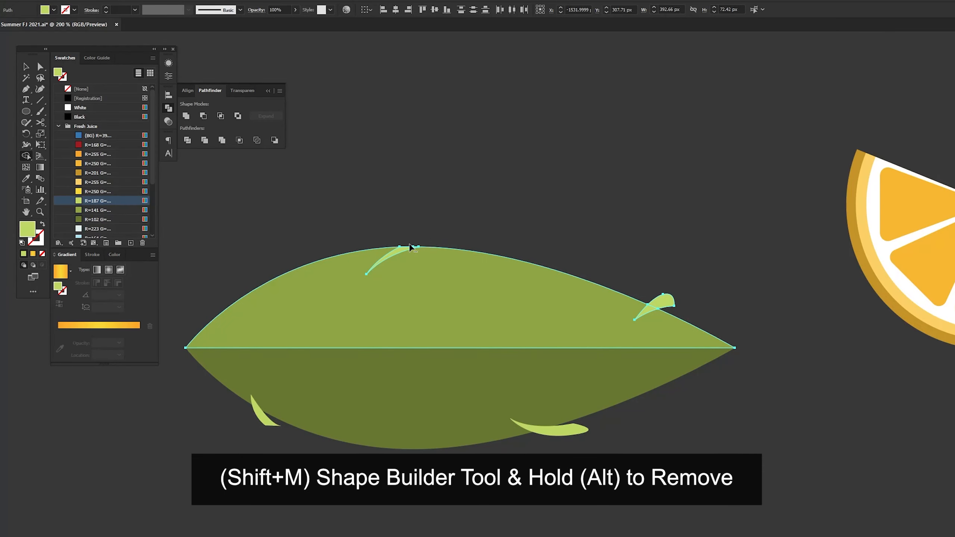
alt+click(669, 301)
key(a)
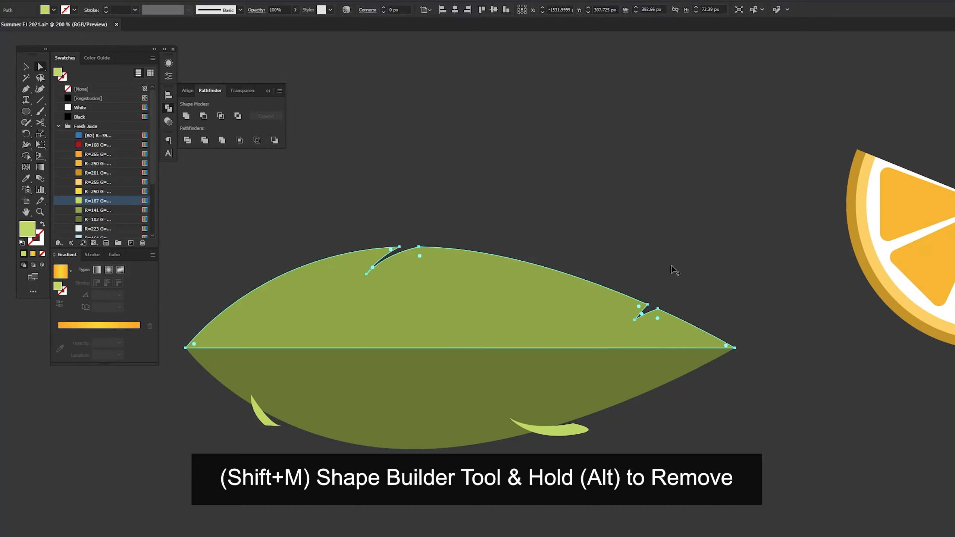
Cut the two lower notch shapes out of the leaf's lower half with the Shape Builder tool
key(v)
drag(605, 453, 402, 423)
drag(201, 395, 199, 395)
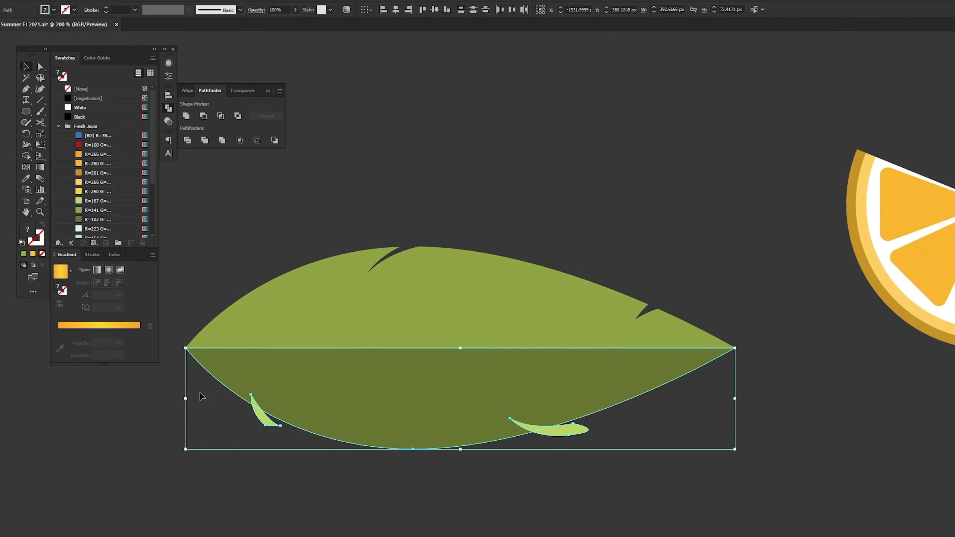
key(shift+m)
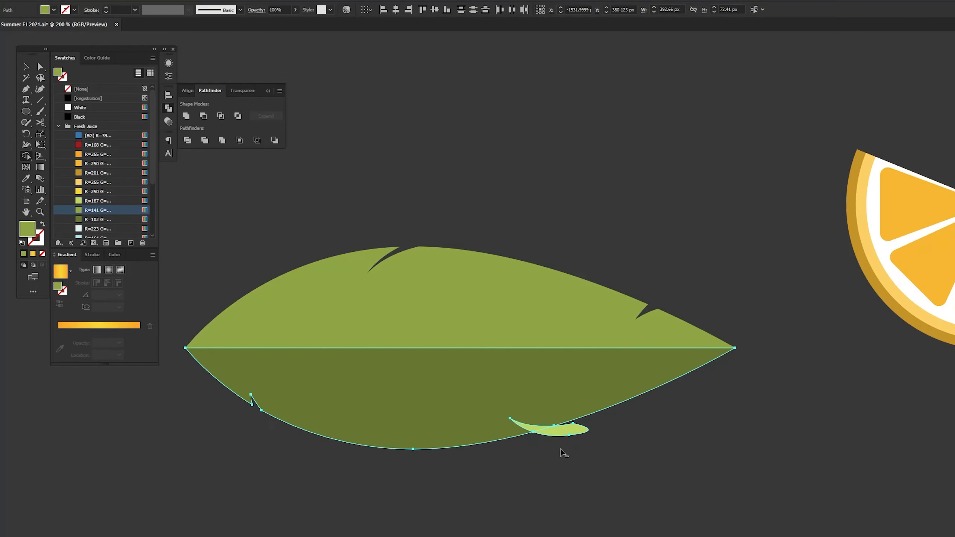
alt+click(535, 430)
key(v)
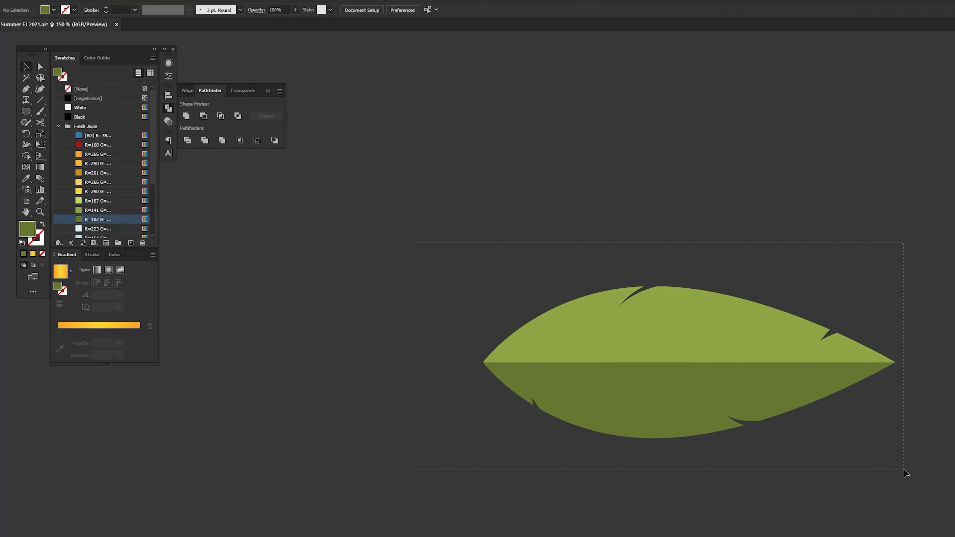
Group the two notched halves into a single leaf object
drag(904, 471, 905, 473)
right_click(665, 330)
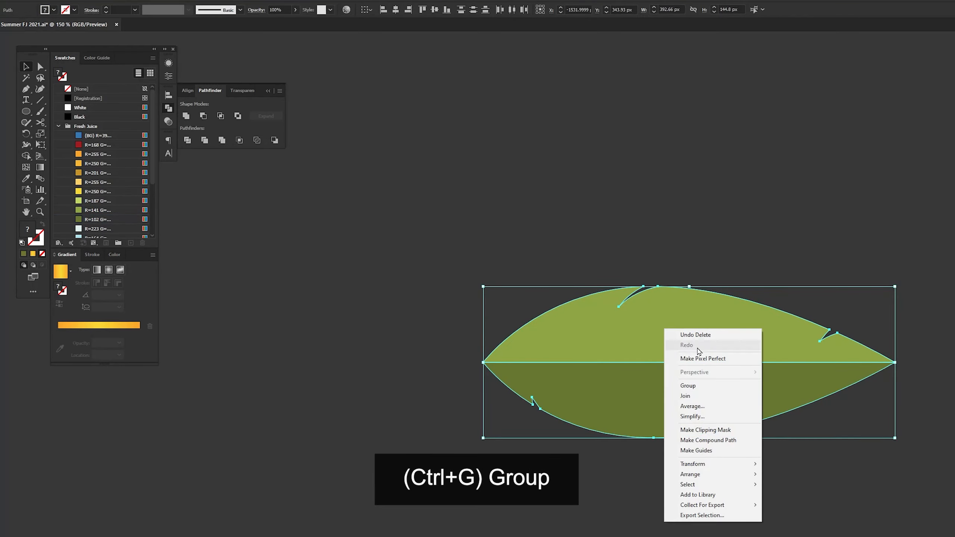
click(713, 385)
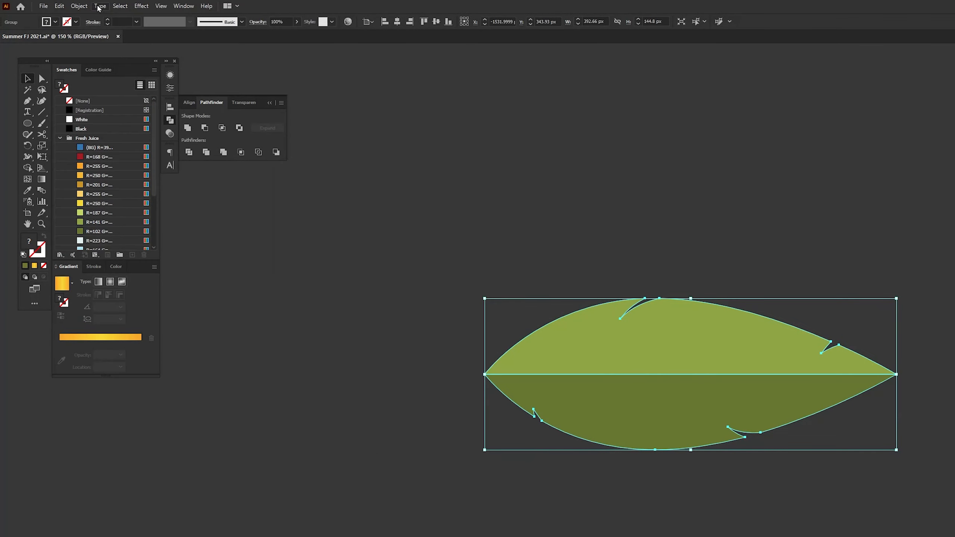
Apply an Arc envelope warp to the grouped leaf with 30% horizontal bend and -24% horizontal distortion
click(79, 6)
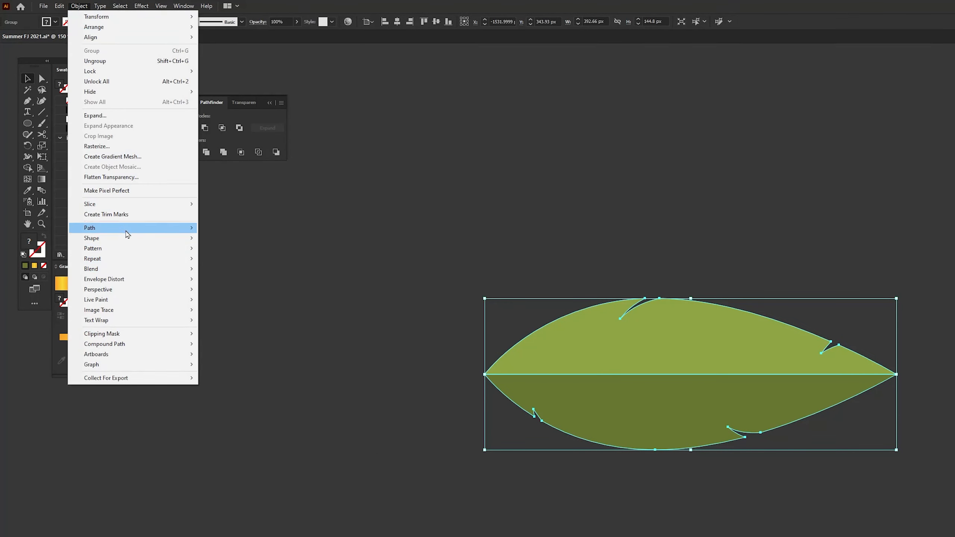
mouse_move(130, 279)
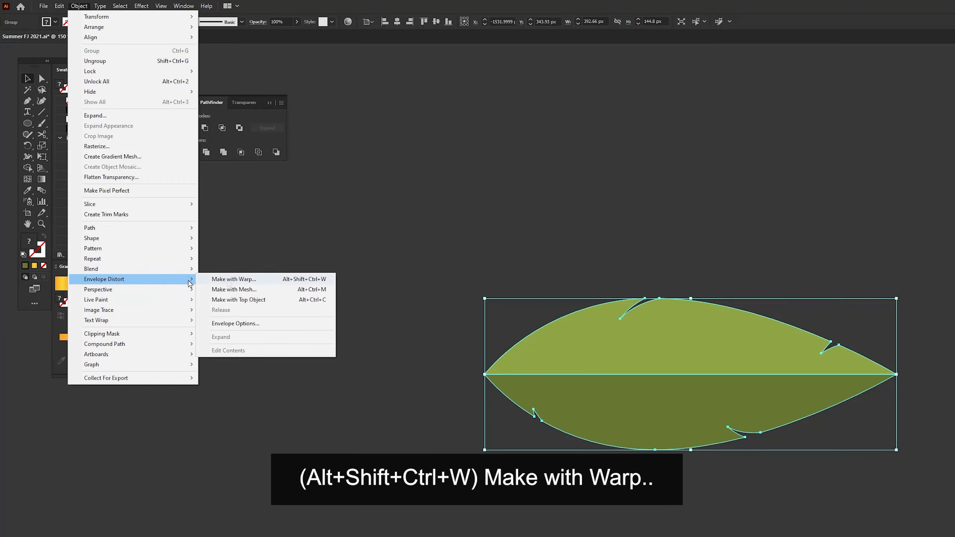
click(250, 280)
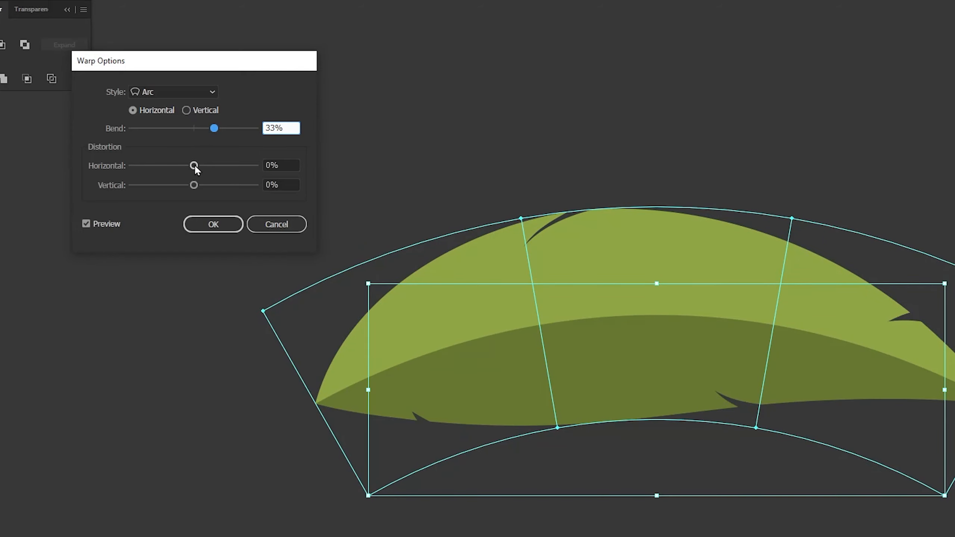
drag(195, 166, 179, 166)
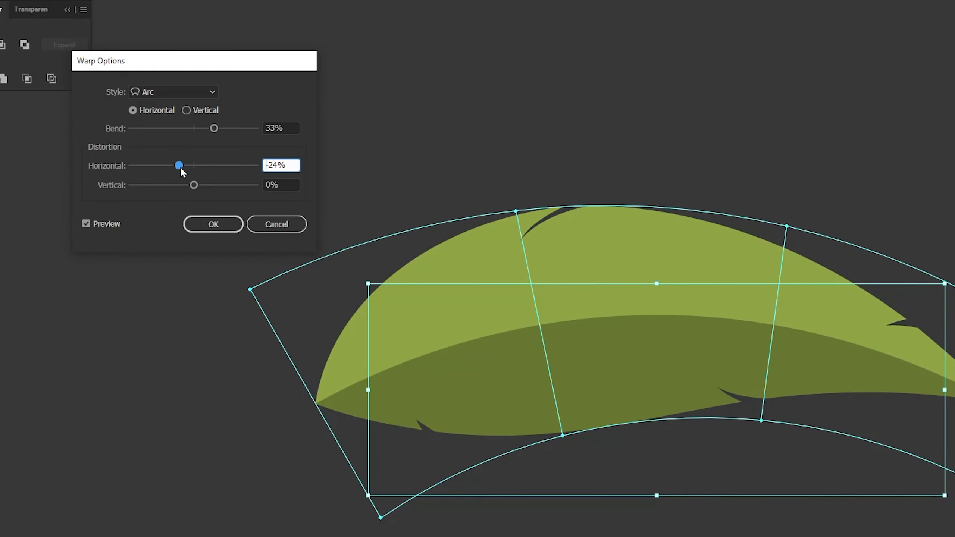
drag(214, 128, 211, 128)
click(213, 225)
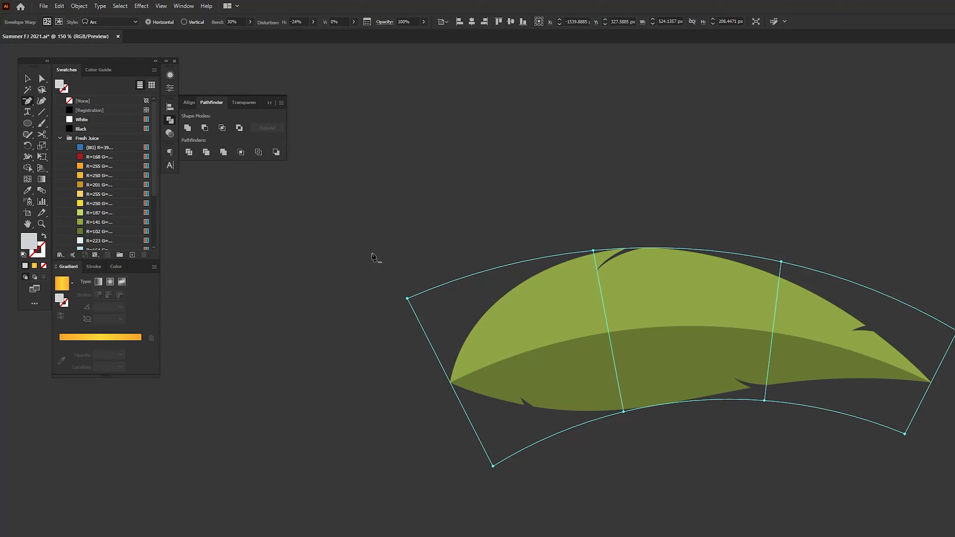
key(ctrl+minus)
key(ctrl+minus)
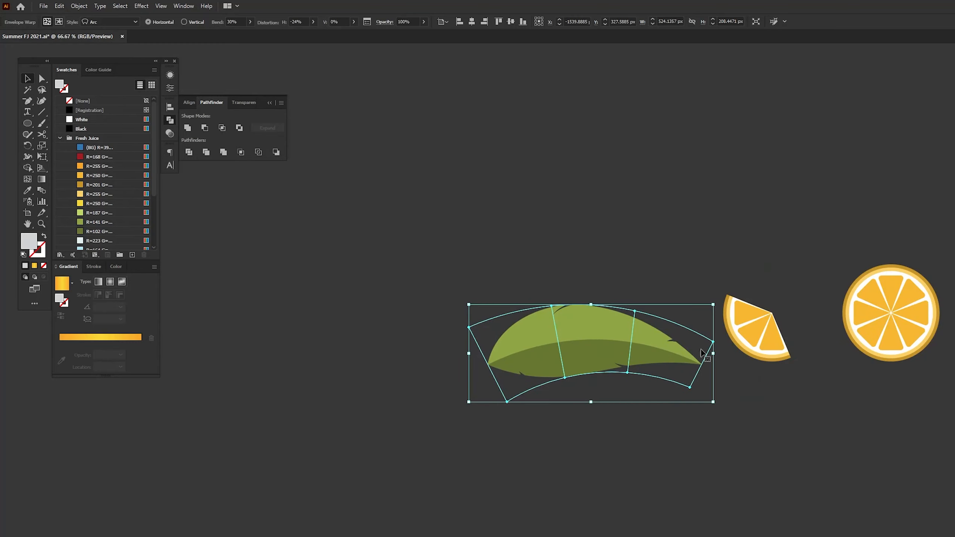
Scale the warped leaf down to about 367 px wide and expand its envelope into editable paths
drag(701, 354, 635, 354)
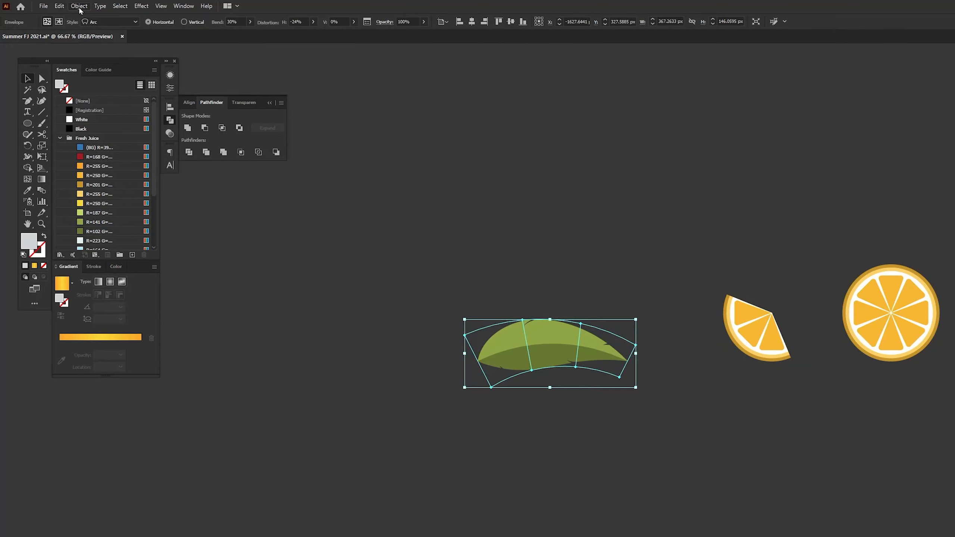
click(79, 7)
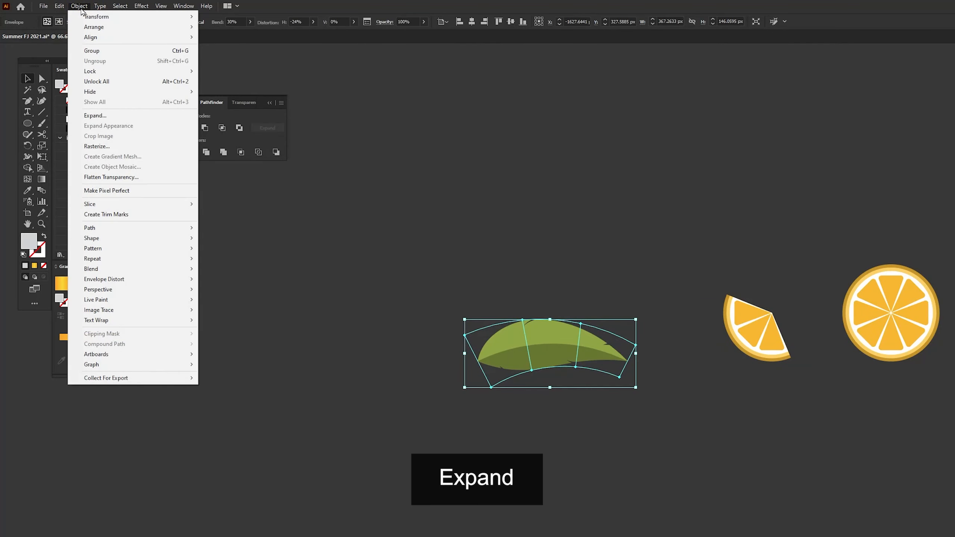
click(108, 117)
click(585, 396)
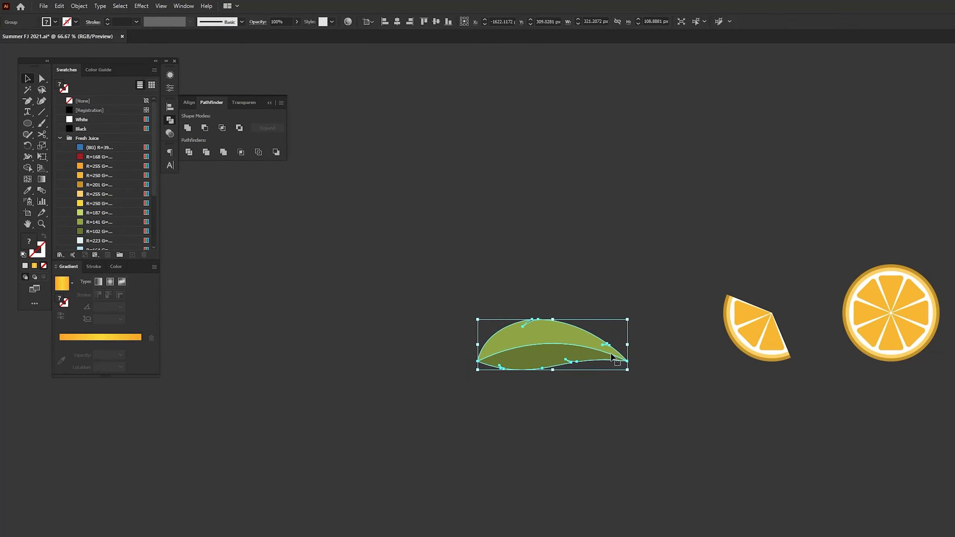
Duplicate the expanded leaf above the original and fill the upper half of both leaves with the dark green R=102 swatch
drag(543, 356, 467, 255)
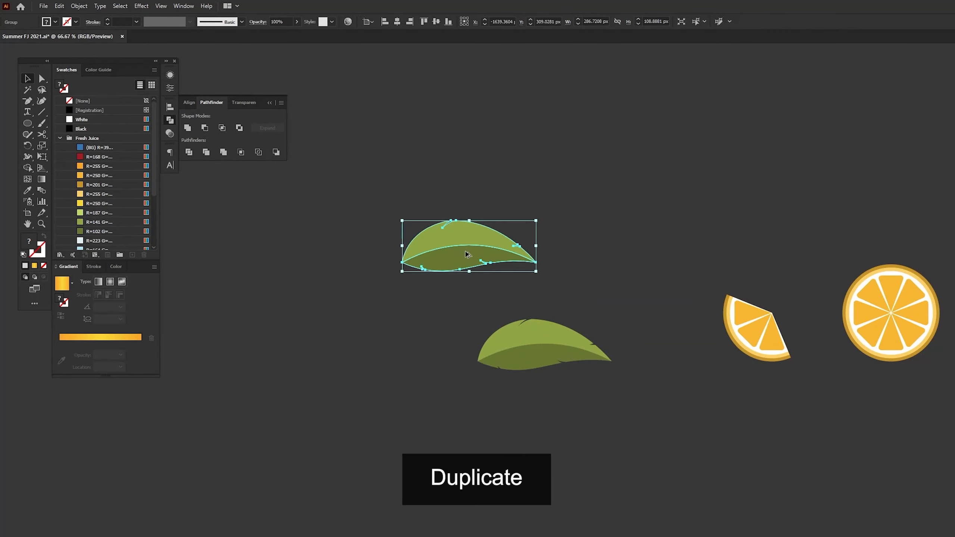
key(a)
click(575, 255)
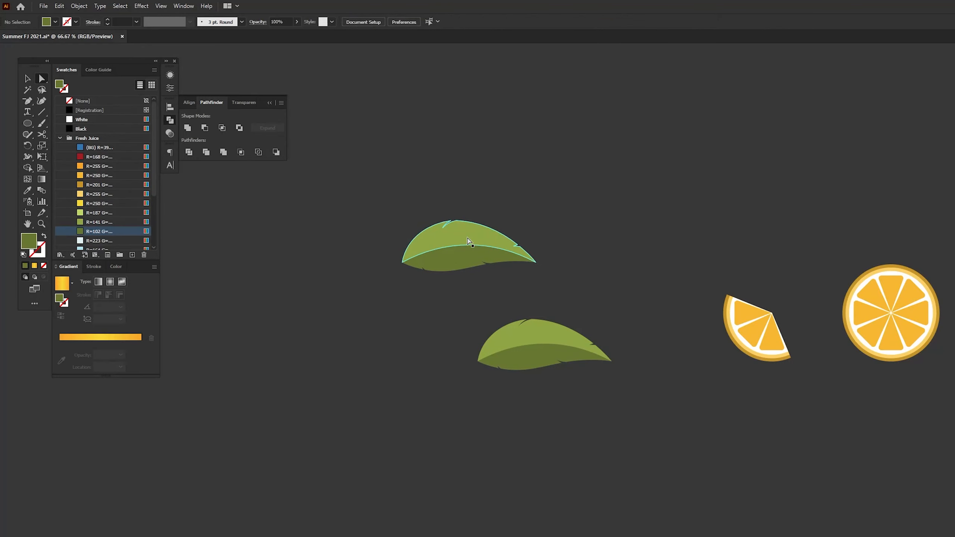
click(469, 242)
shift+click(549, 337)
click(100, 231)
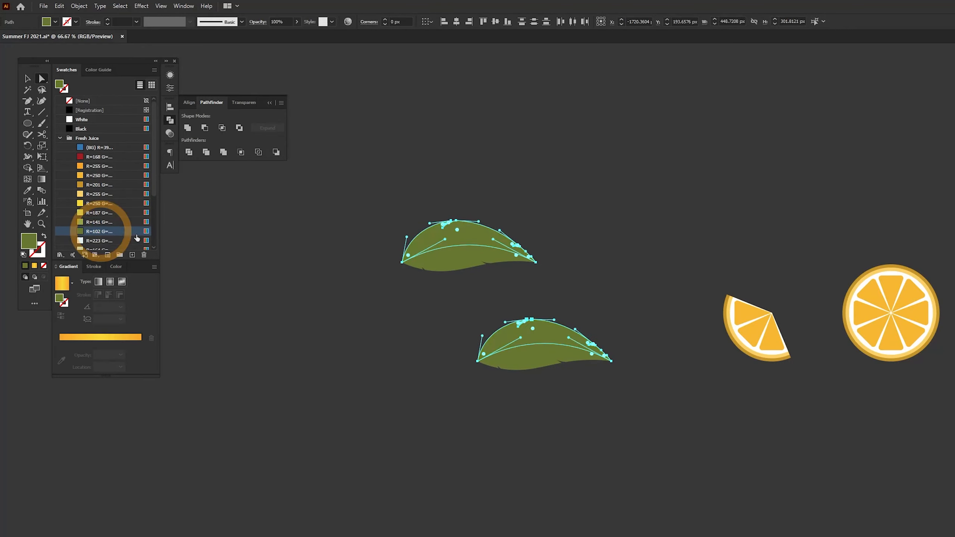
Fill the lower half of the upper leaf with the R=141 green and that of the lower leaf with the R=187 light green
click(411, 303)
click(412, 264)
click(100, 213)
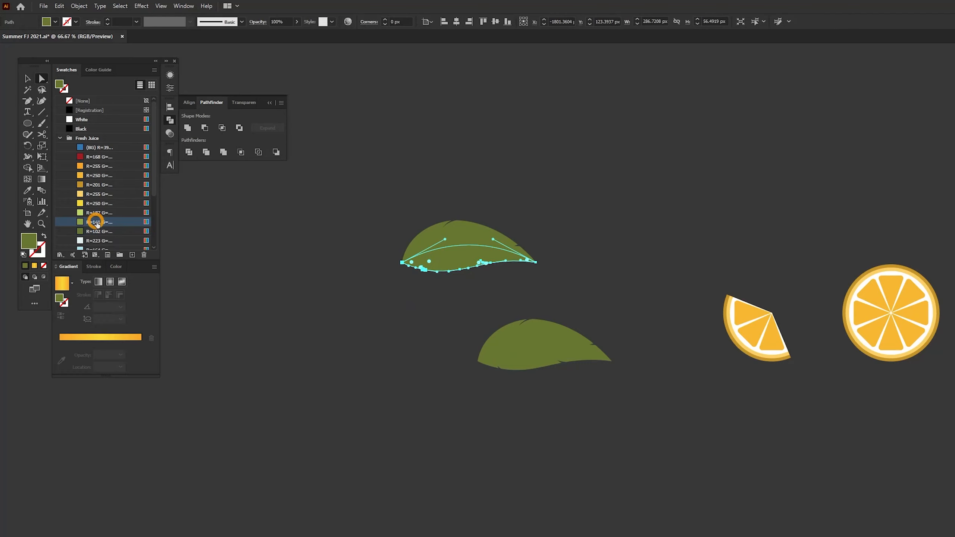
click(545, 361)
click(99, 213)
Move both leaves together to the area just above the orange slices
key(v)
click(484, 368)
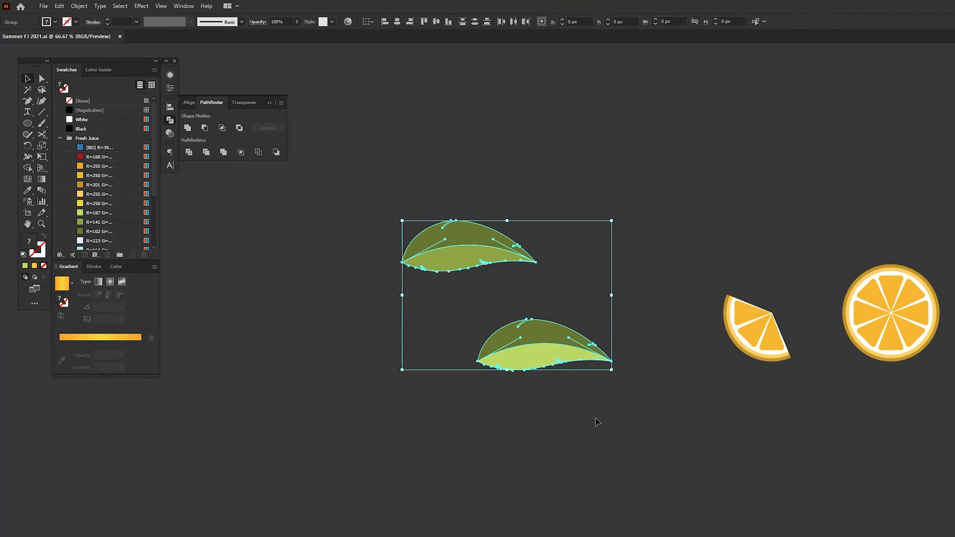
drag(484, 368, 713, 263)
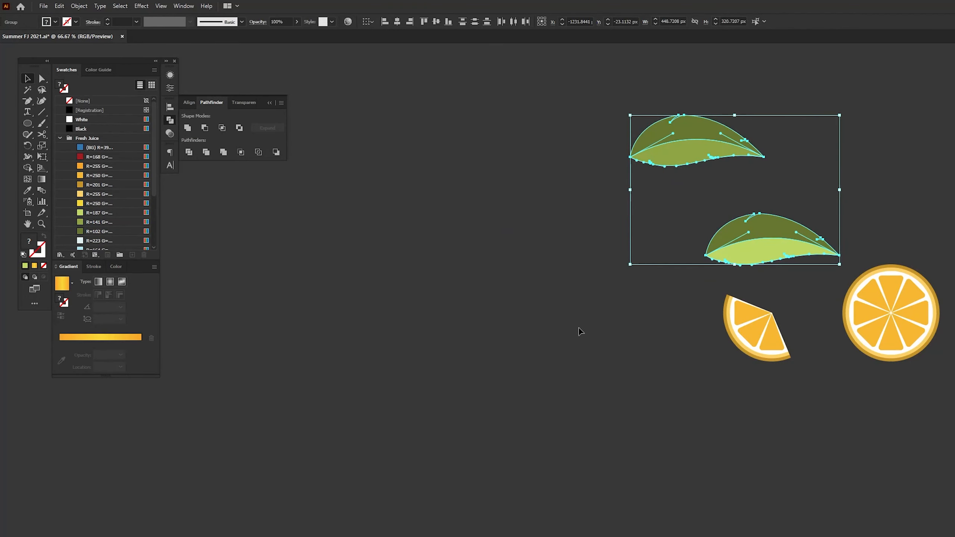
click(637, 402)
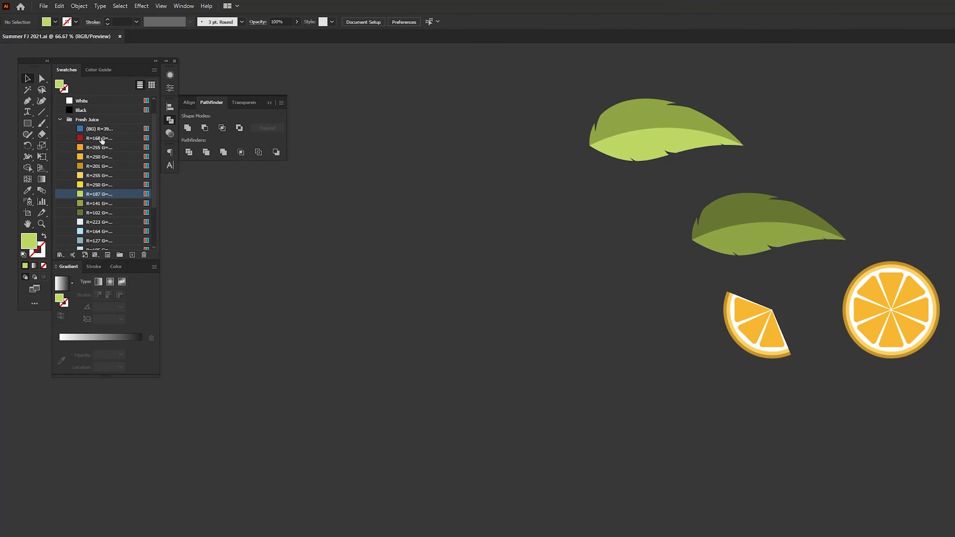
Draw a tall, narrow straw rectangle about 20 by 880 px over the glass with the red R=168 fill
click(100, 138)
drag(620, 310, 332, 270)
key(m)
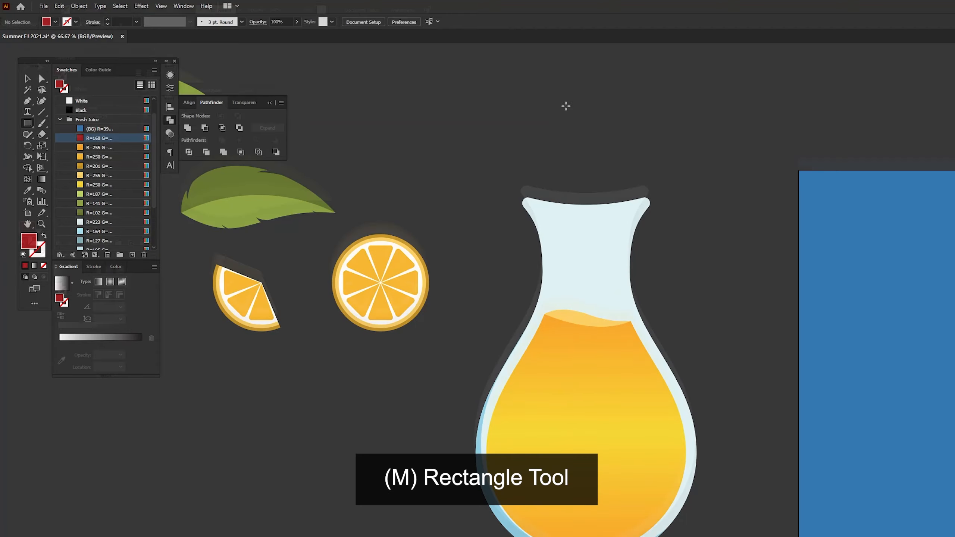
drag(565, 101, 571, 499)
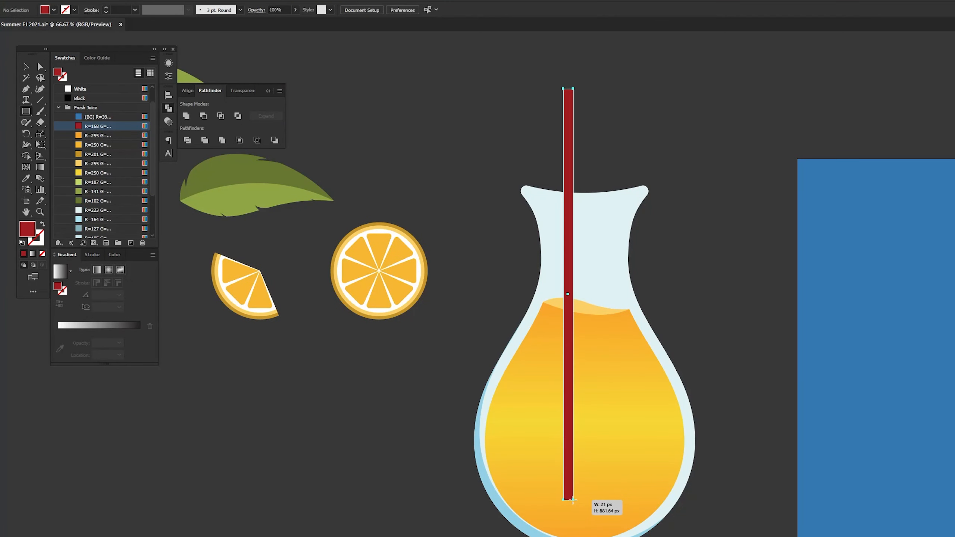
key(v)
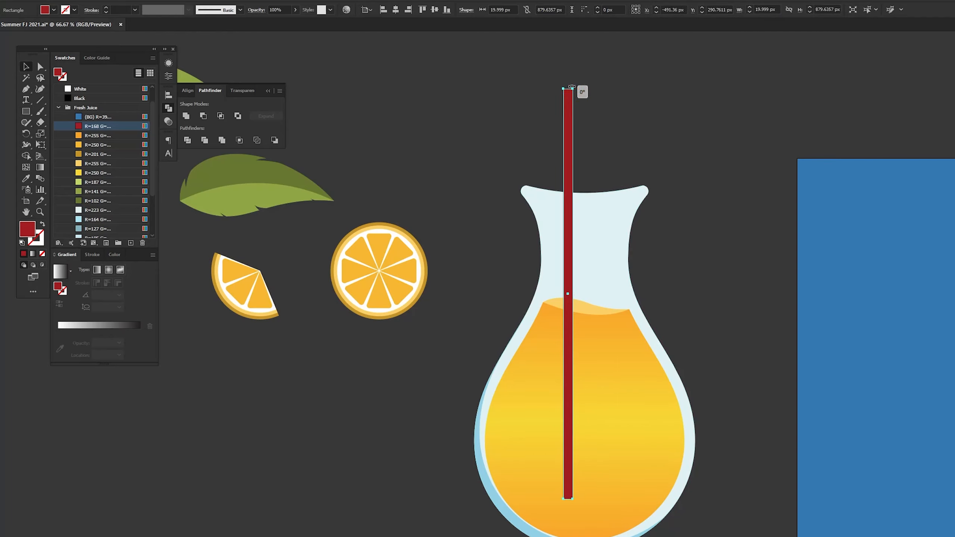
Adjust the straw's height to about 894 px and move it to the empty area beside the leaves
drag(574, 88, 572, 116)
drag(569, 153, 567, 129)
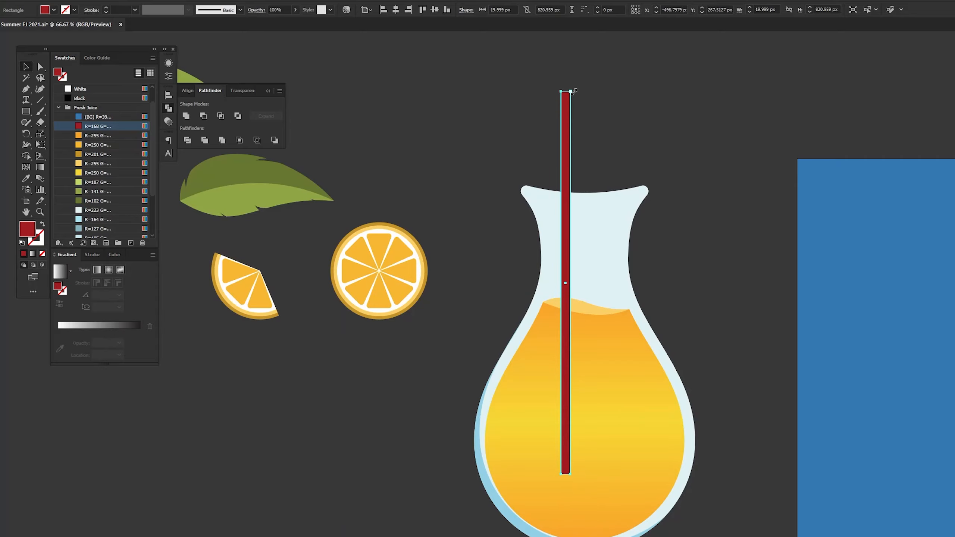
drag(572, 91, 570, 59)
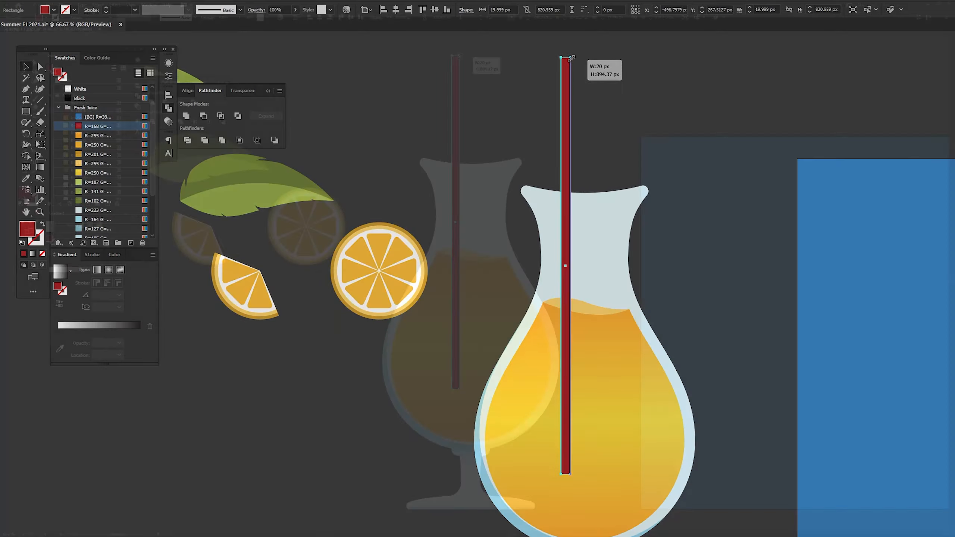
drag(460, 57, 455, 139)
drag(491, 203, 302, 177)
Round all corners of the red straw fully with the Direct Selection tool's corner widgets
key(a)
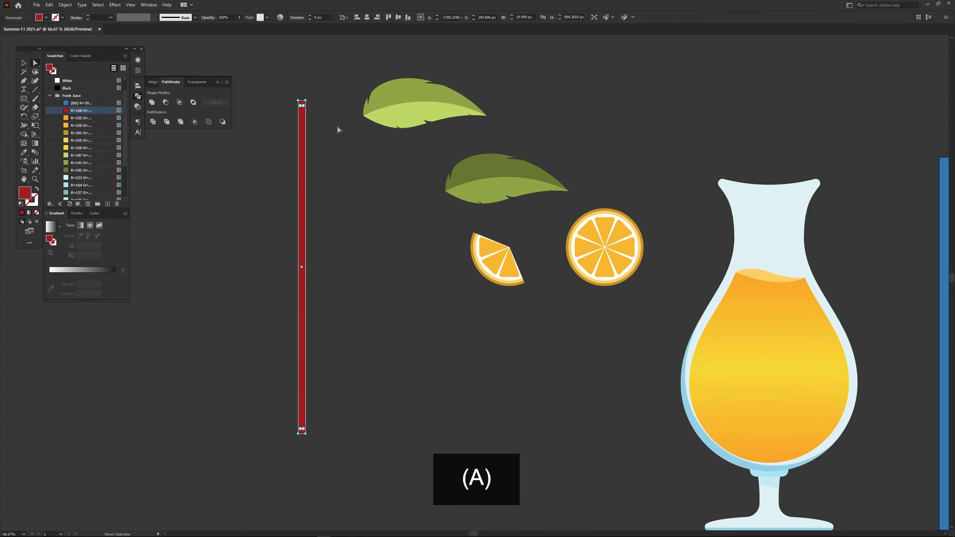
drag(410, 148, 565, 155)
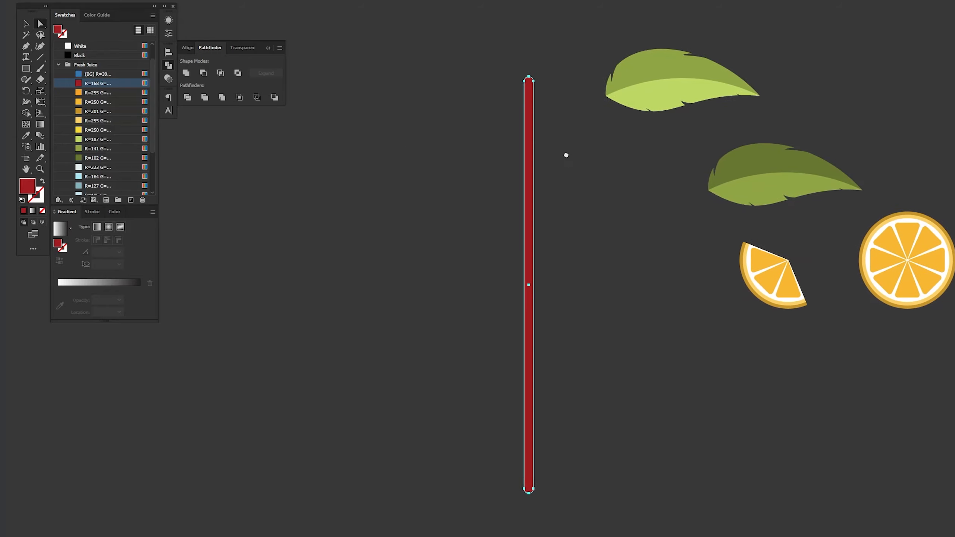
click(430, 144)
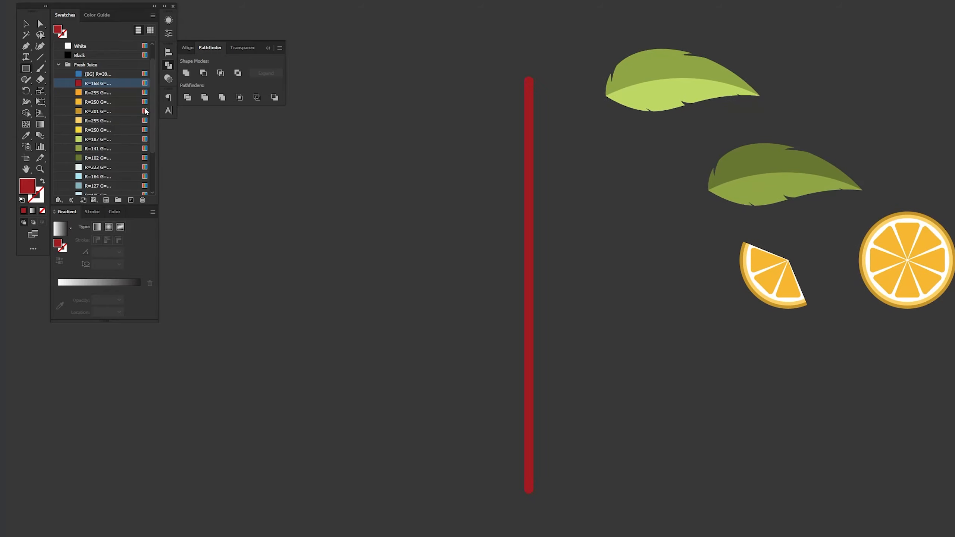
Draw a thin purple R=132 stripe beside the straw and add a copy directly beneath it filled with magenta R=184
scroll(87, 161, down, 3)
click(94, 166)
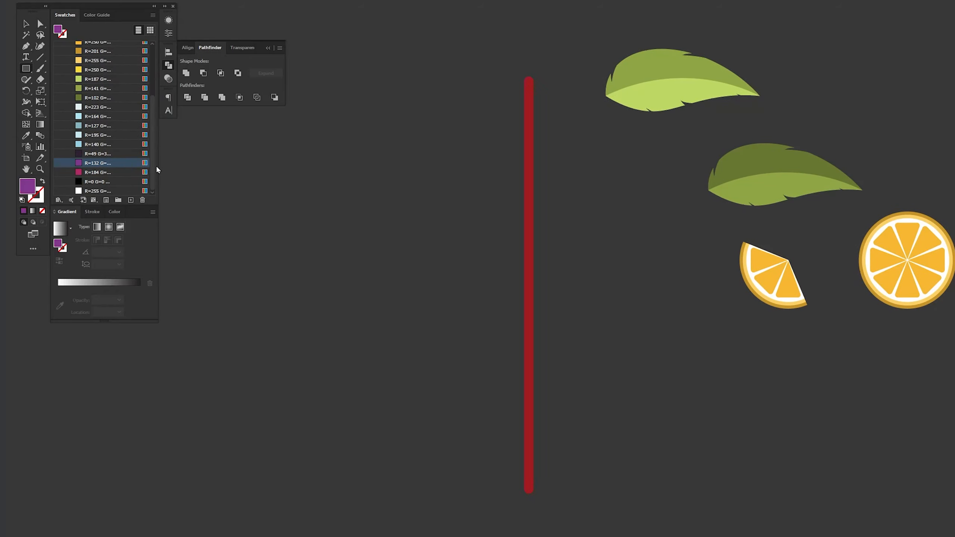
mouse_move(316, 172)
mouse_down()
mouse_move(409, 182)
mouse_move(392, 186)
mouse_up()
key(v)
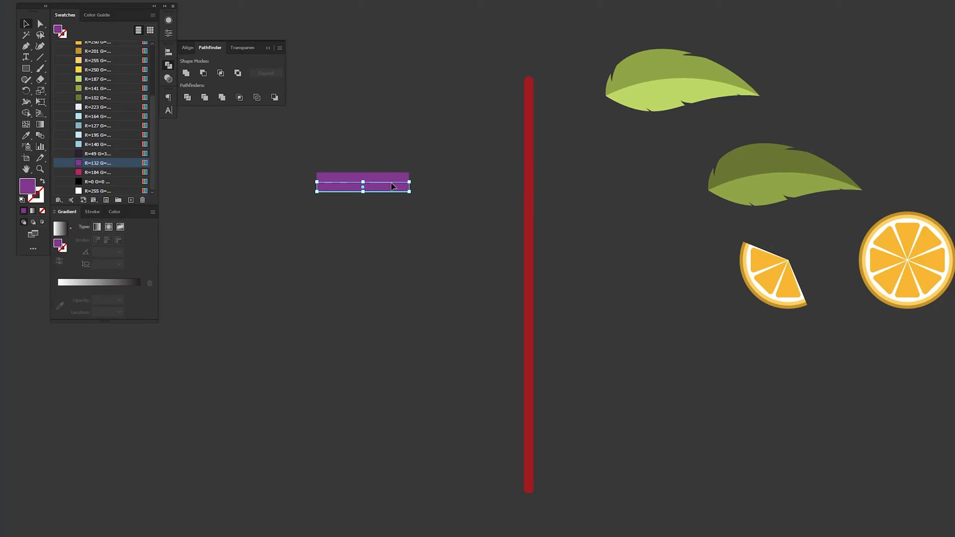
click(125, 174)
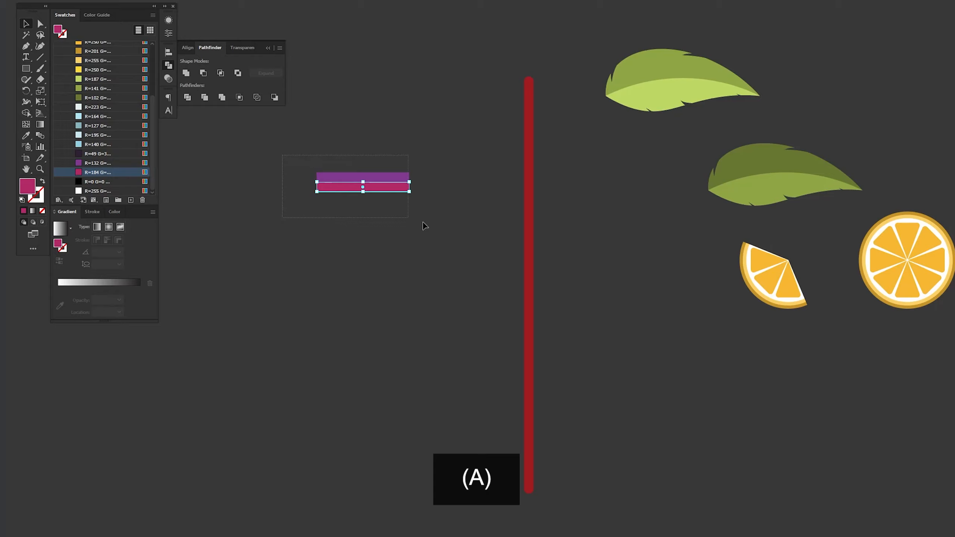
Place the stripe pair diagonally across the straw's upper end and repeat it at even intervals down to the lower end, twelve pairs altogether
drag(423, 222, 422, 222)
drag(412, 165, 552, 147)
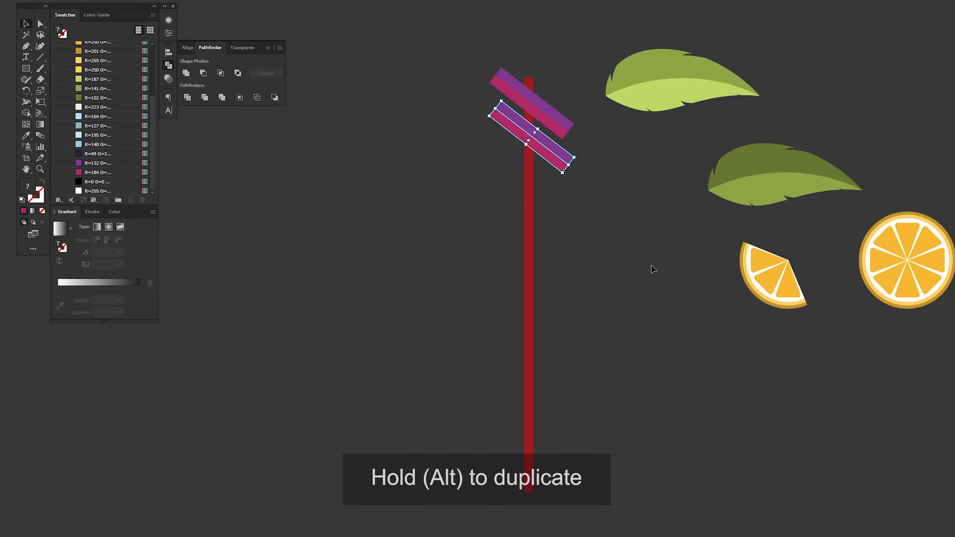
key(ctrl+d)
key(ctrl+d)
key(ctrl+d)
key(ctrl+d)
key(ctrl+d)
key(ctrl+d)
key(ctrl+d)
key(ctrl+d)
key(ctrl+d)
key(ctrl+d)
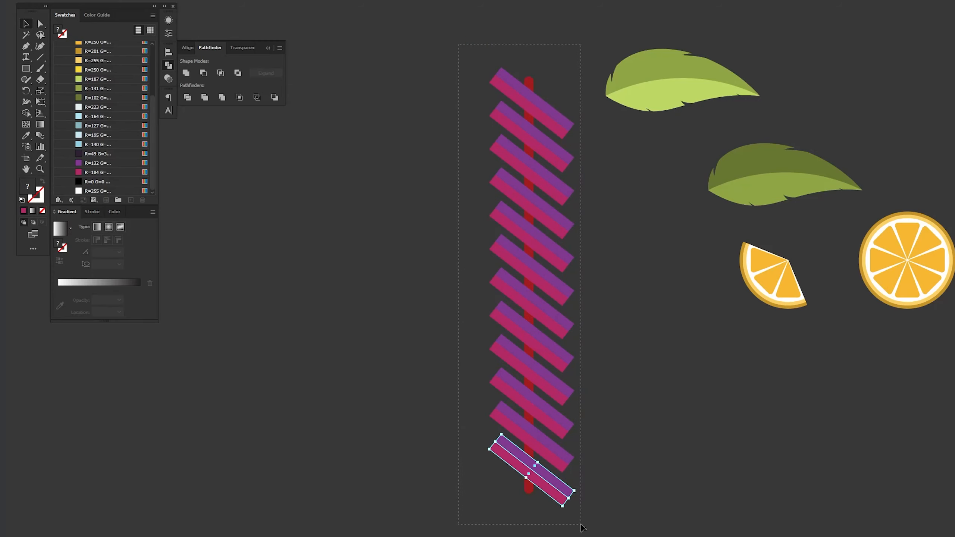
Remove the stripe parts sticking out on both sides of the straw with the Shape Builder tool
drag(580, 524, 580, 524)
drag(425, 232, 324, 212)
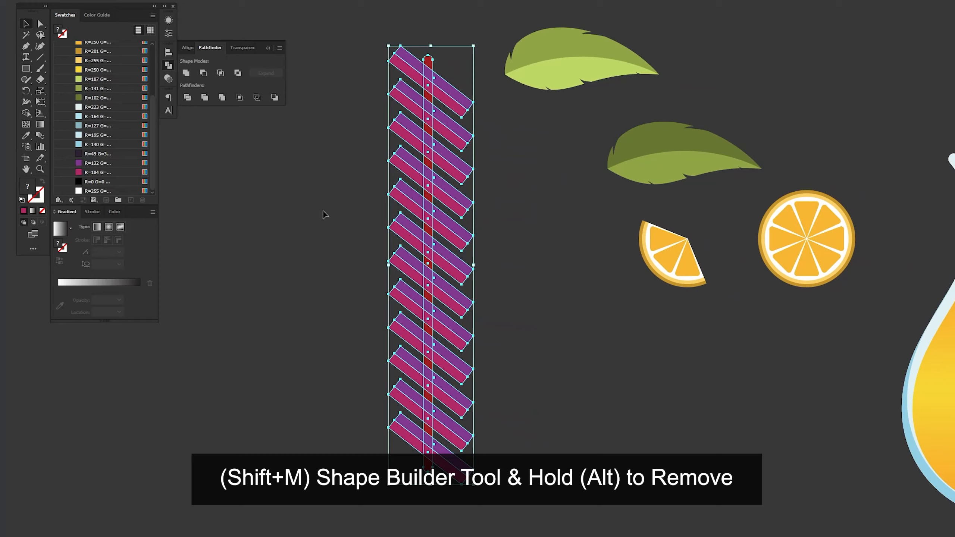
key(shift+m)
drag(402, 50, 408, 452)
drag(459, 68, 459, 485)
key(v)
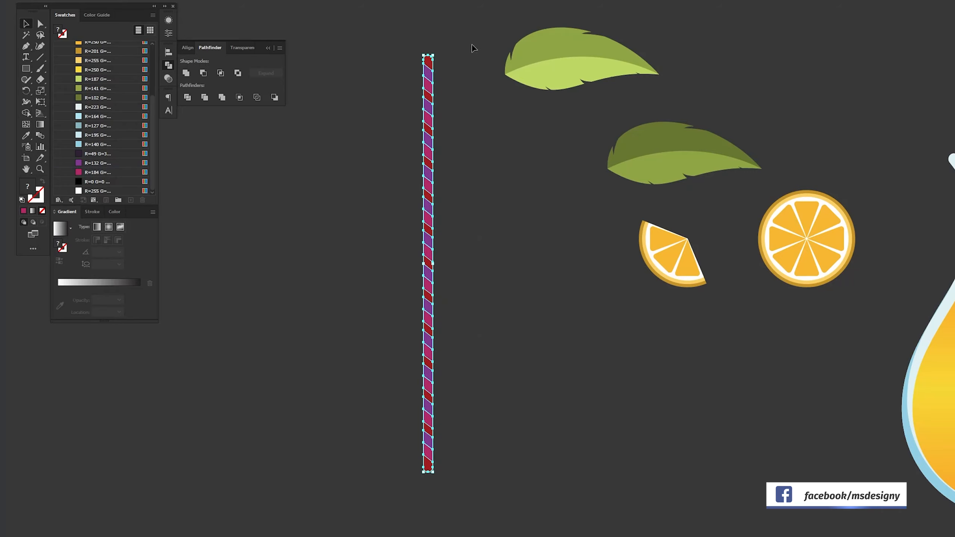
click(474, 48)
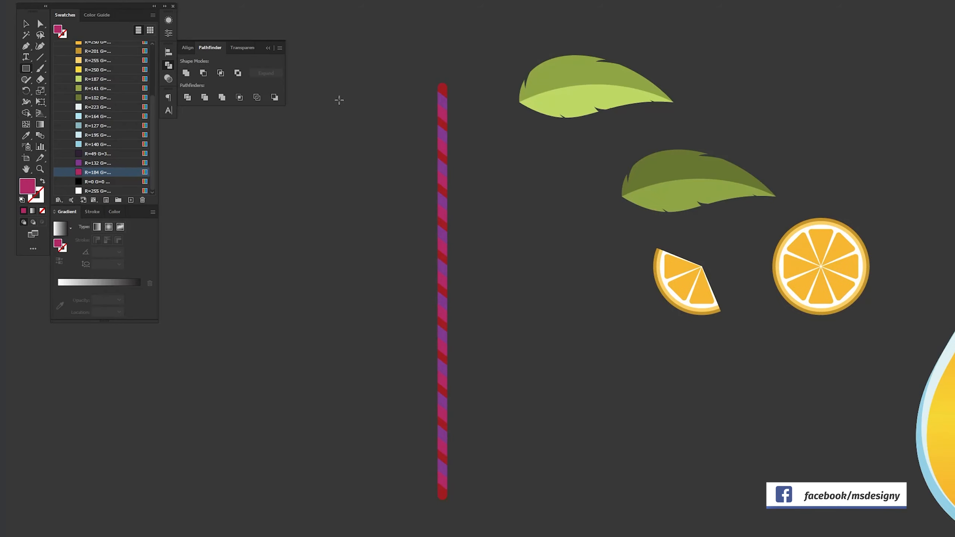
Draw a black rectangle over the straw's left half and trim it to the straw's outline with the Shape Builder tool
click(97, 181)
mouse_move(428, 75)
mouse_down()
mouse_move(428, 520)
mouse_move(443, 509)
mouse_move(392, 524)
mouse_up()
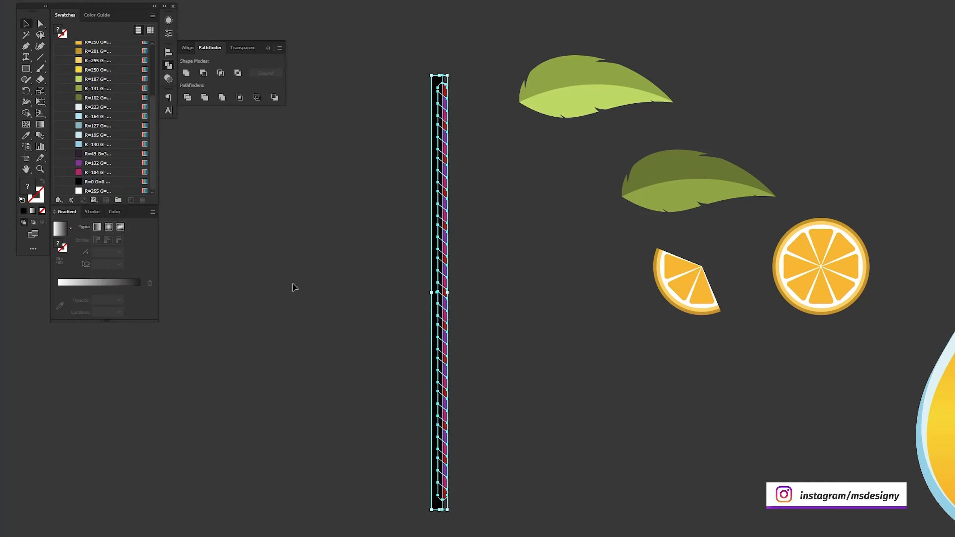
key(shift+m)
key(ctrl+plus)
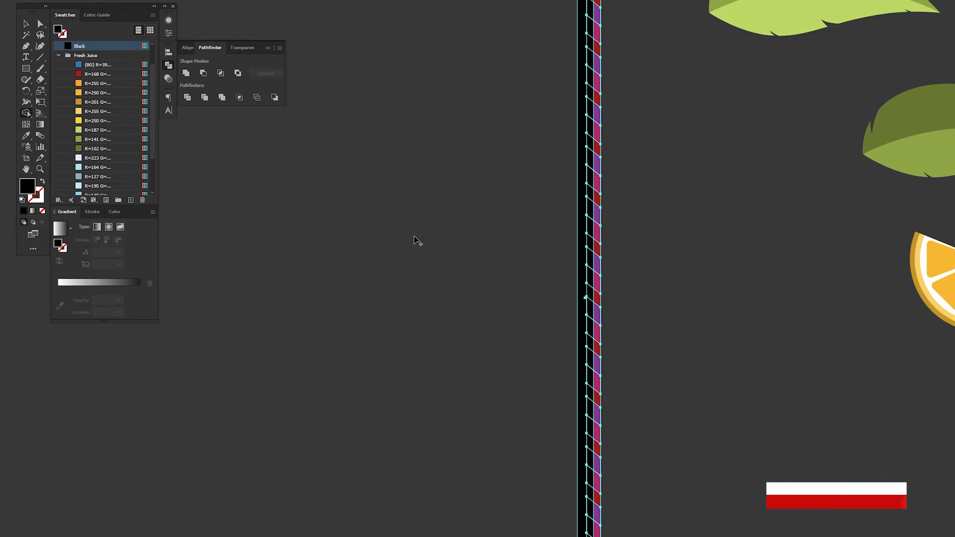
drag(490, 127, 386, 245)
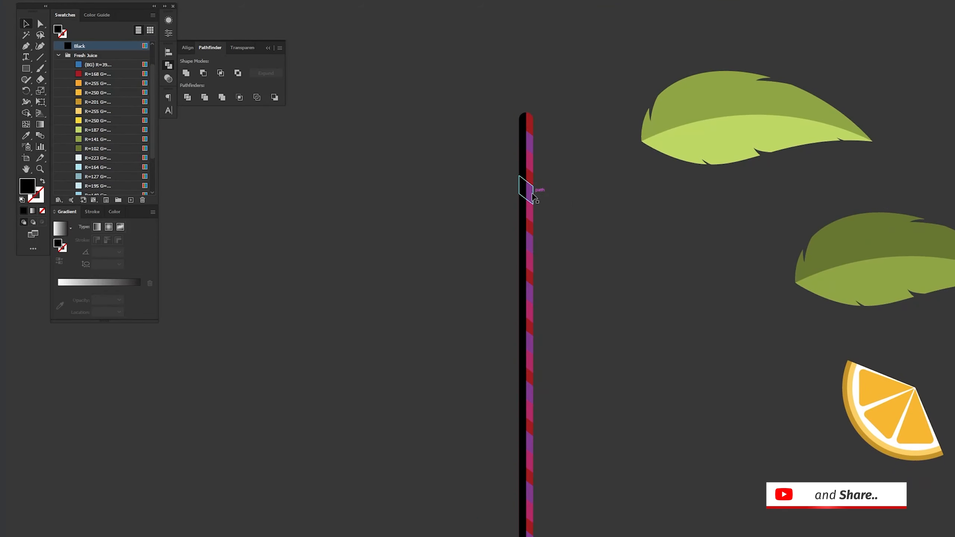
Set the black overlay on the straw's left half to 30% opacity as shading
click(523, 188)
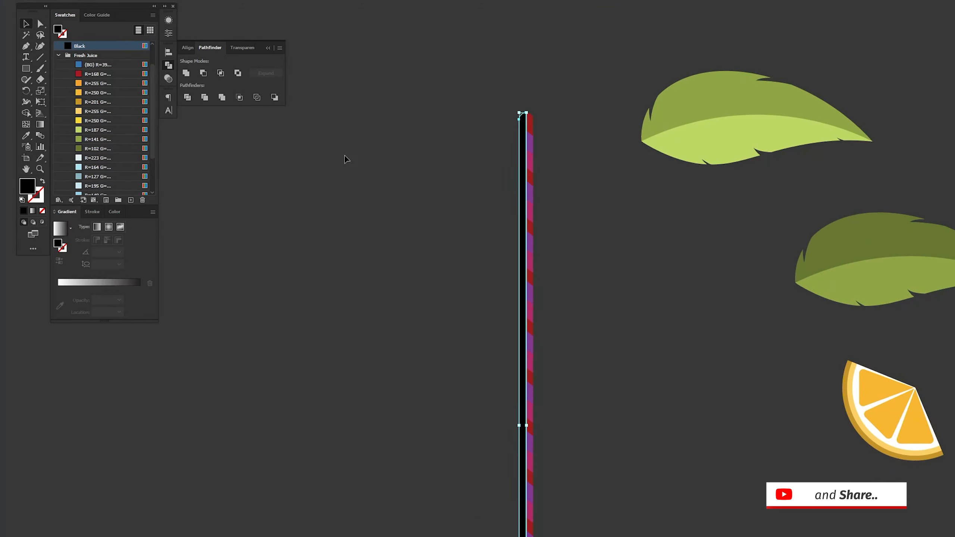
click(234, 48)
click(238, 62)
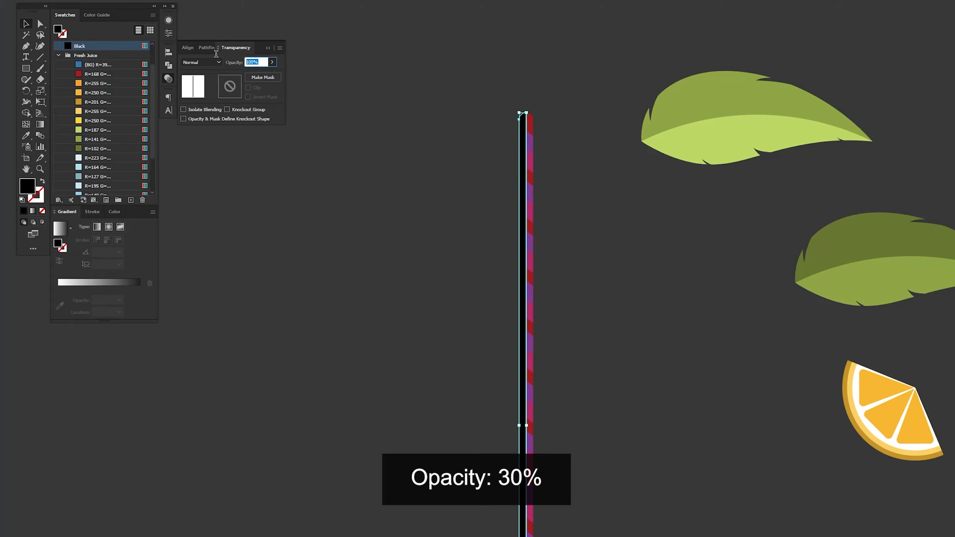
text(30)
key(Return)
click(426, 240)
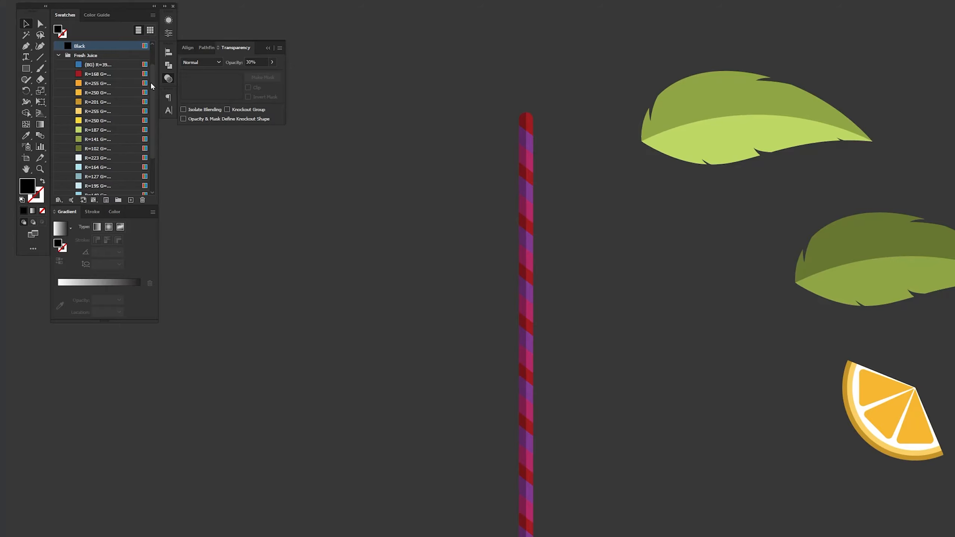
Draw a 20 px wide dark purple (R=49) circle over the straw's rounded upper end and flatten it into an ellipse
scroll(152, 113, down, 3)
click(103, 154)
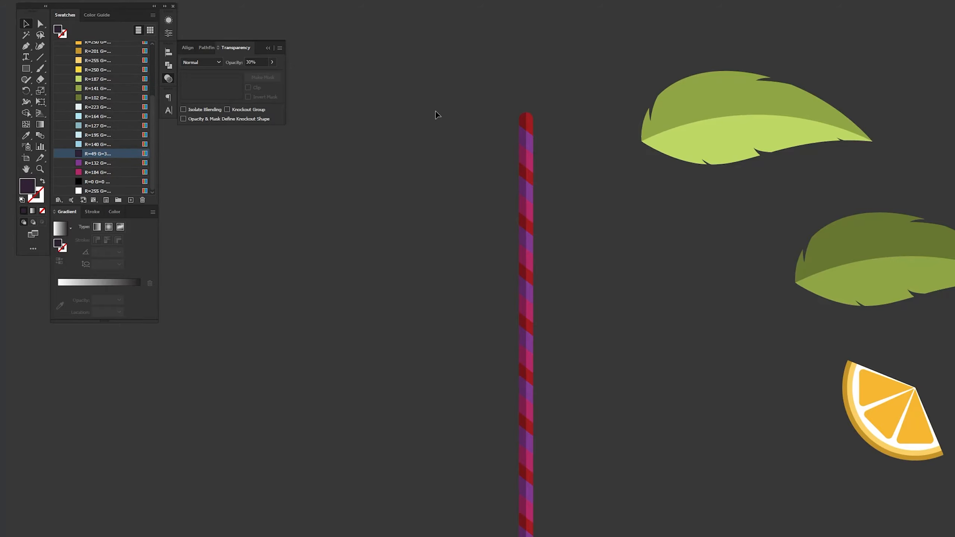
key(l)
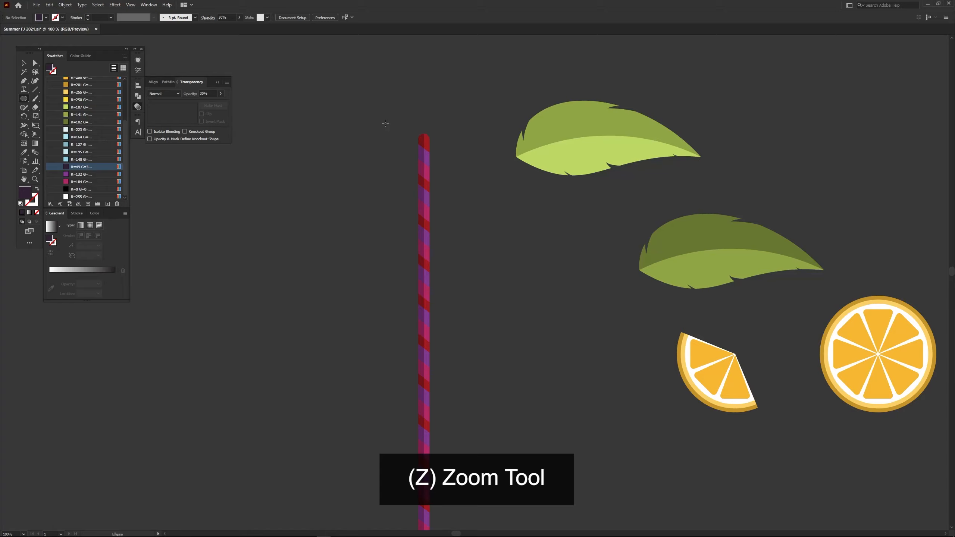
key(z)
drag(379, 106, 442, 165)
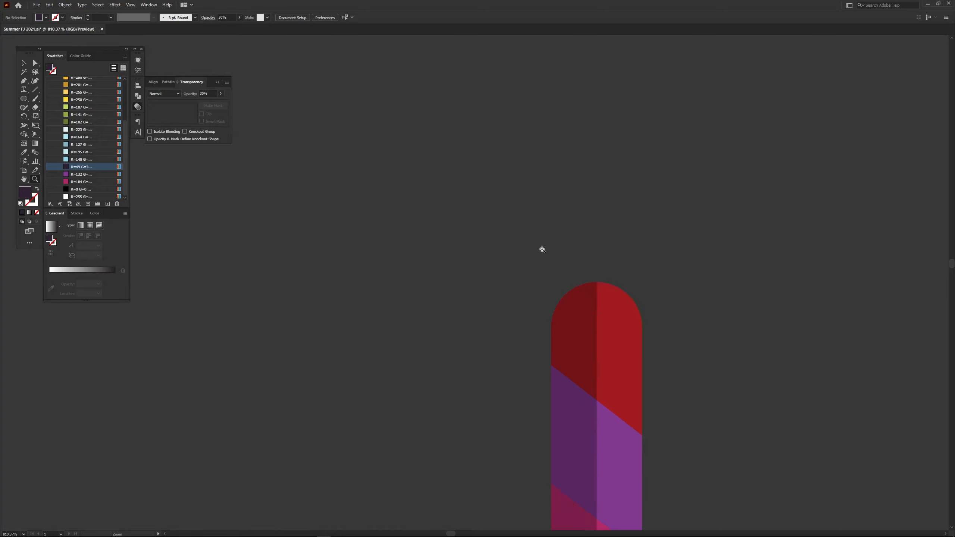
key(l)
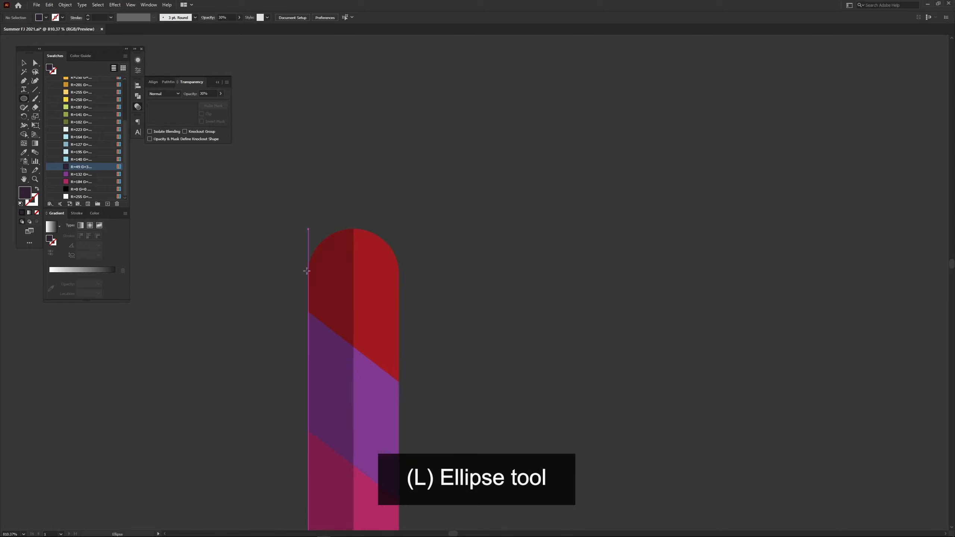
drag(307, 271, 399, 181)
drag(355, 212, 357, 261)
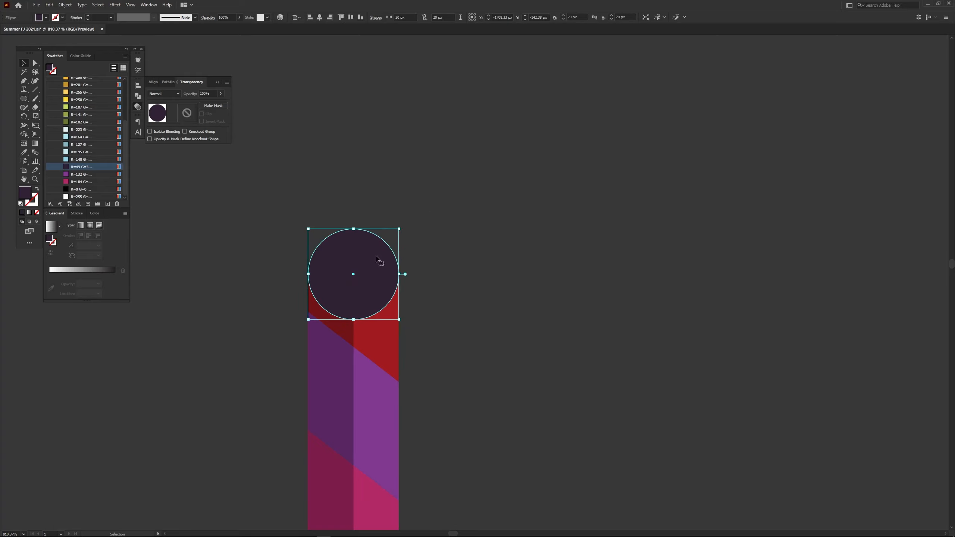
drag(356, 319, 356, 278)
Remove the straw's rounded tip above the dark ellipse with the Shape Builder tool
drag(282, 207, 436, 275)
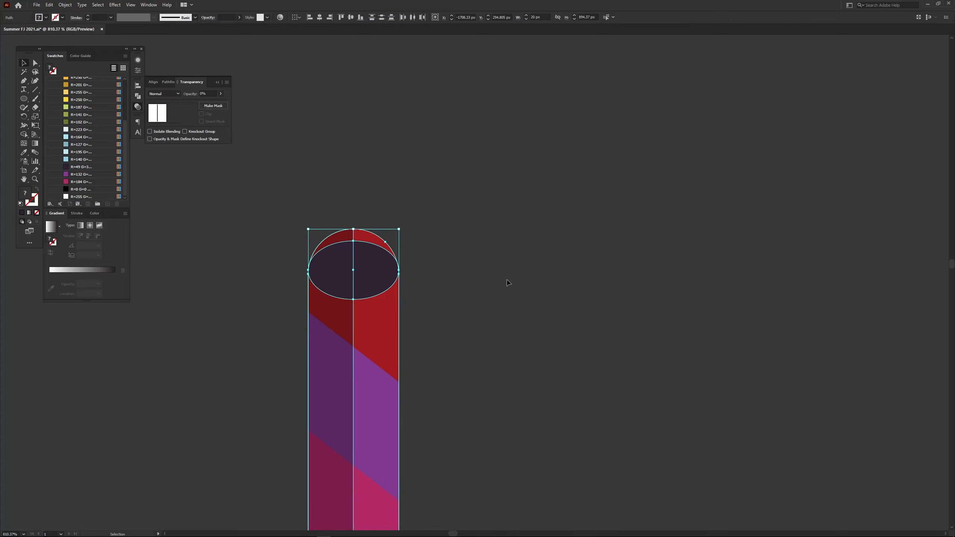
key(shift+m)
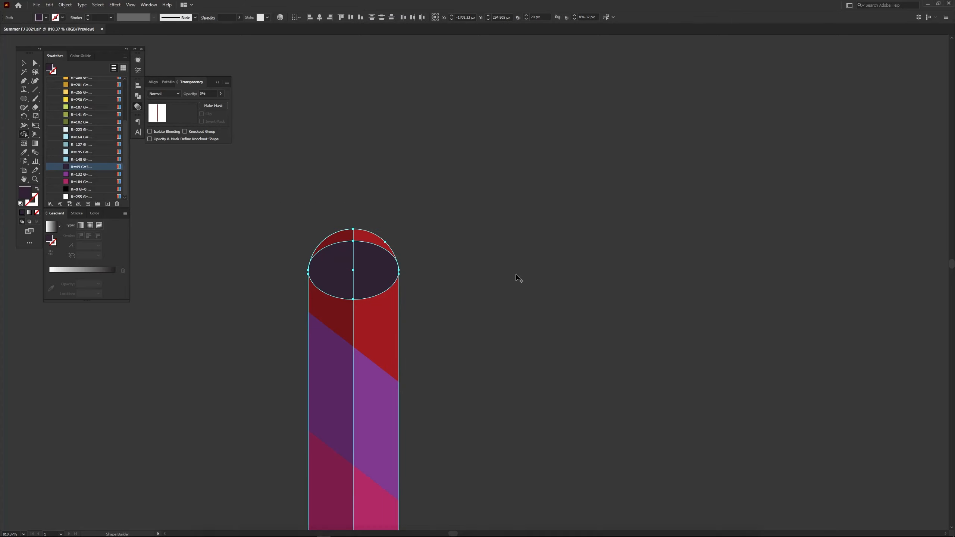
alt+click(364, 237)
key(v)
click(452, 208)
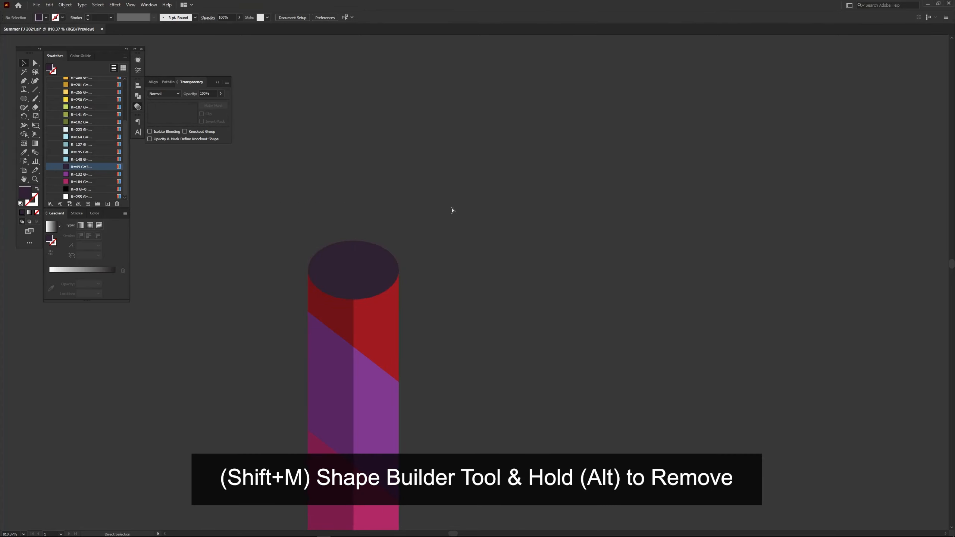
Group all parts of the straw and move it farther left, away from the leaves
key(ctrl+minus)
key(ctrl+minus)
key(ctrl+minus)
key(ctrl+minus)
key(ctrl+minus)
key(ctrl+minus)
key(ctrl+minus)
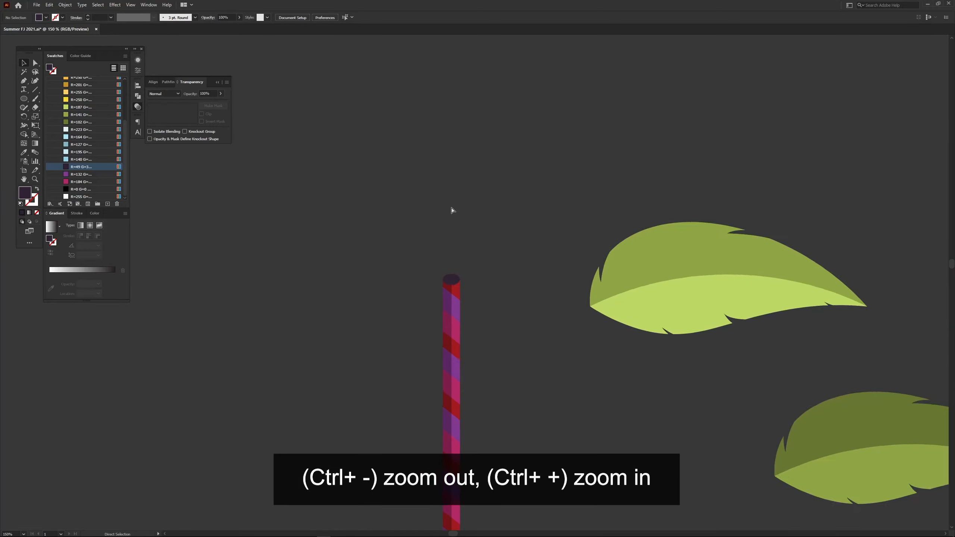
key(ctrl+minus)
key(ctrl+minus)
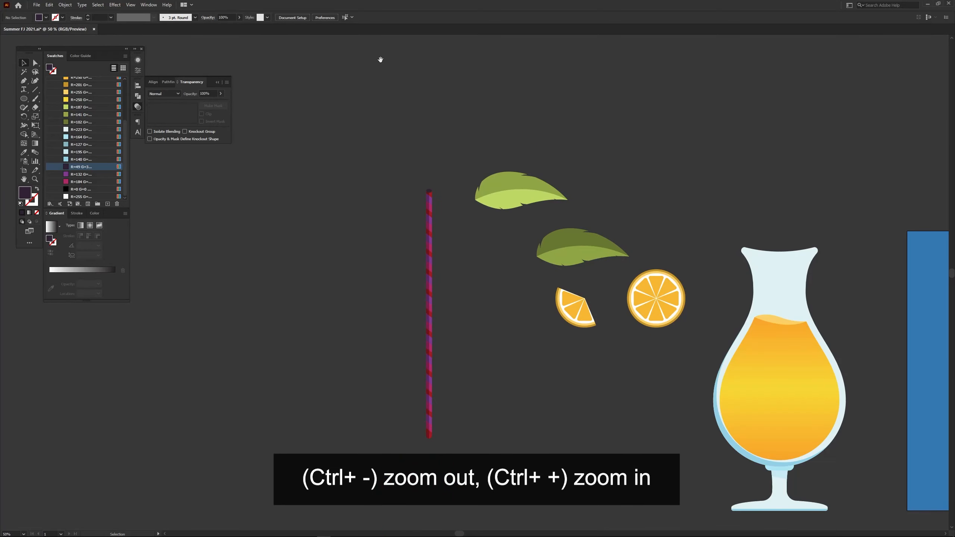
drag(317, 101, 369, 389)
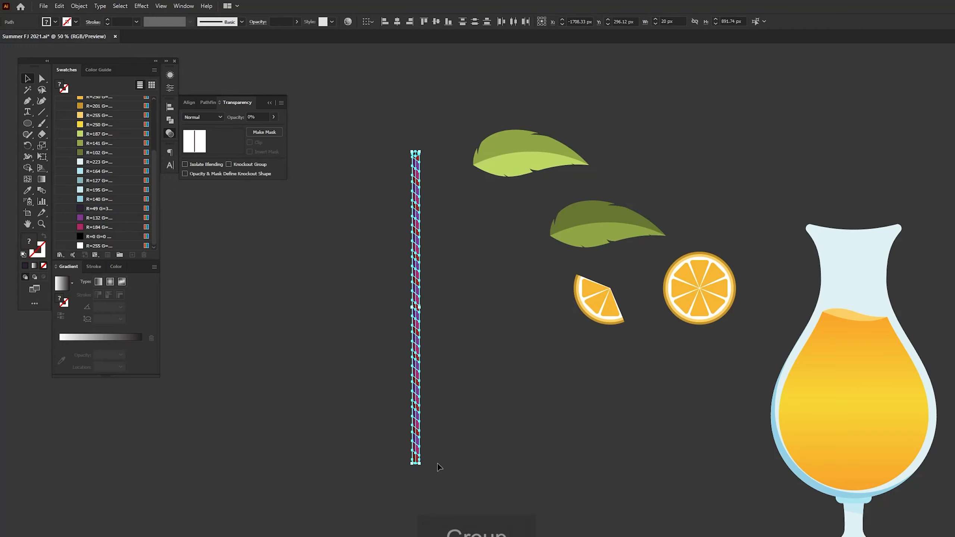
right_click(414, 289)
click(447, 356)
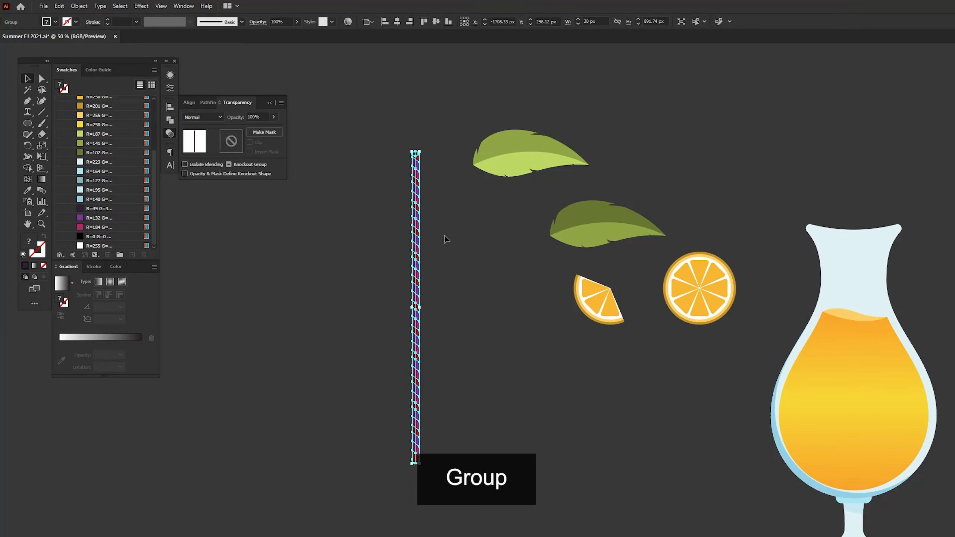
drag(542, 269, 410, 261)
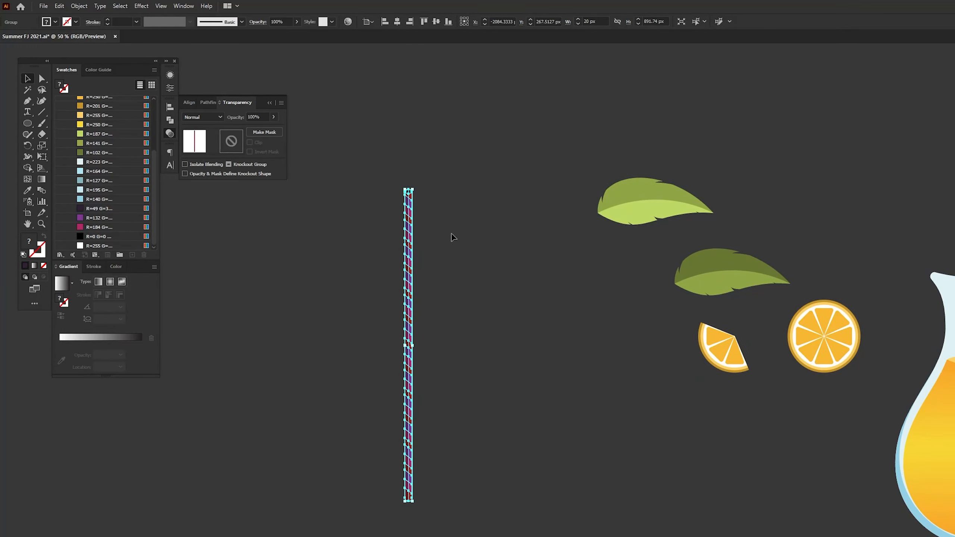
Slant the straw with the Free Transform tool by shifting its upper end to the left
key(e)
key(ctrl+1)
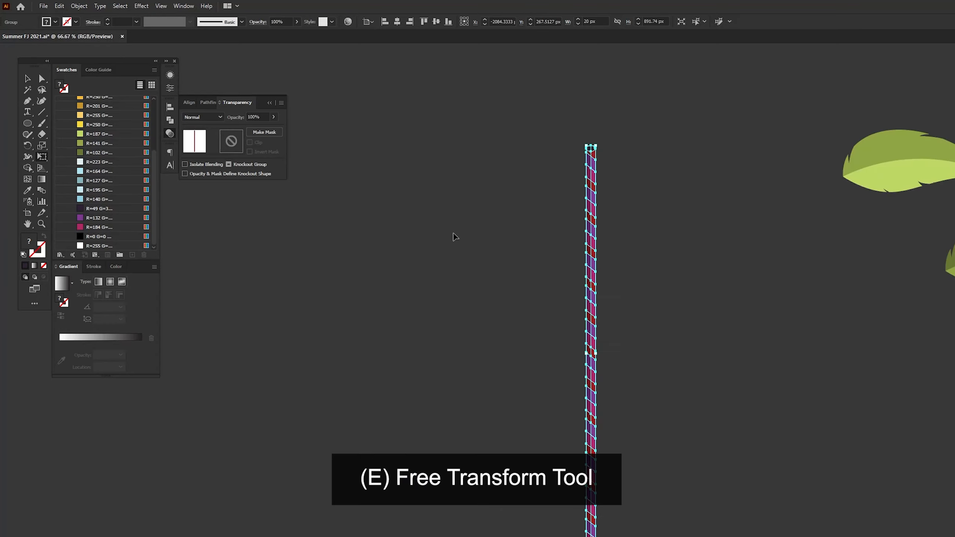
key(ctrl+minus)
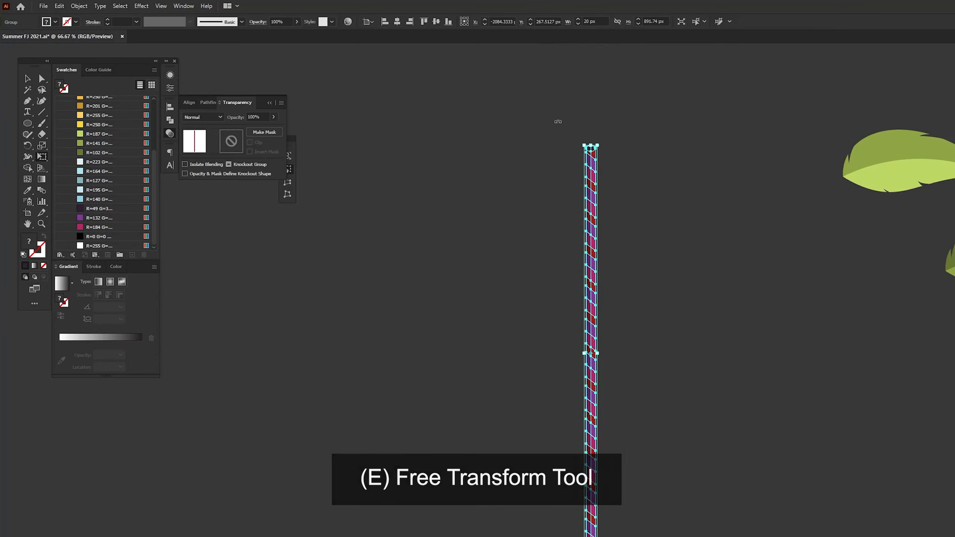
drag(591, 145, 433, 143)
key(v)
Place a copy of the slanted straw a short distance to its right
key(ctrl+minus)
key(ctrl+minus)
drag(392, 364, 434, 365)
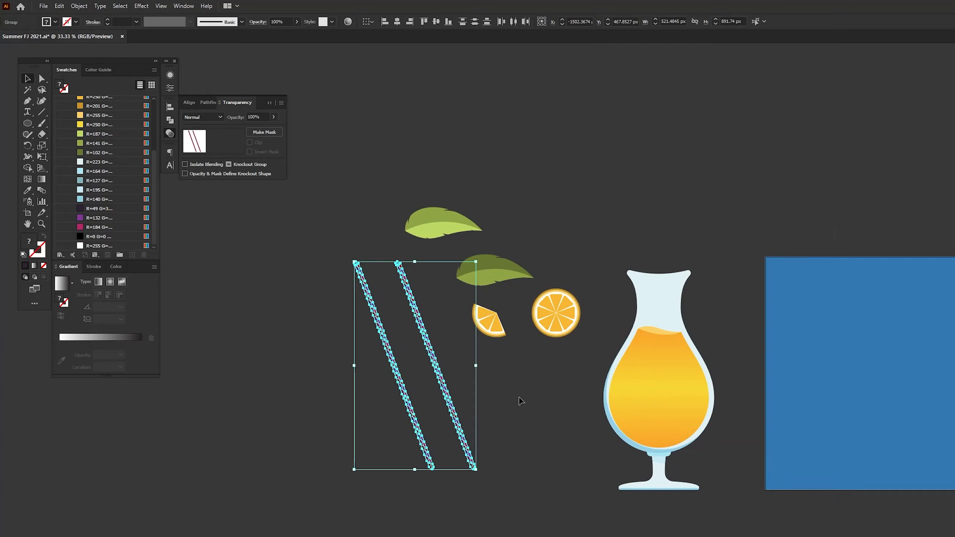
Stretch the two straws slightly taller, narrow them a little, and reflect them across the vertical axis
drag(550, 303, 402, 362)
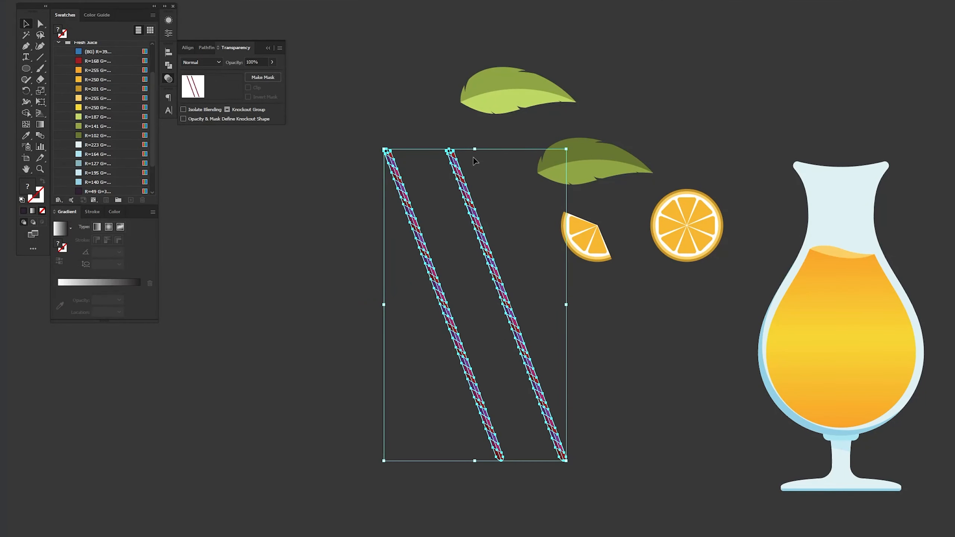
drag(474, 149, 474, 117)
drag(567, 292, 538, 289)
click(630, 376)
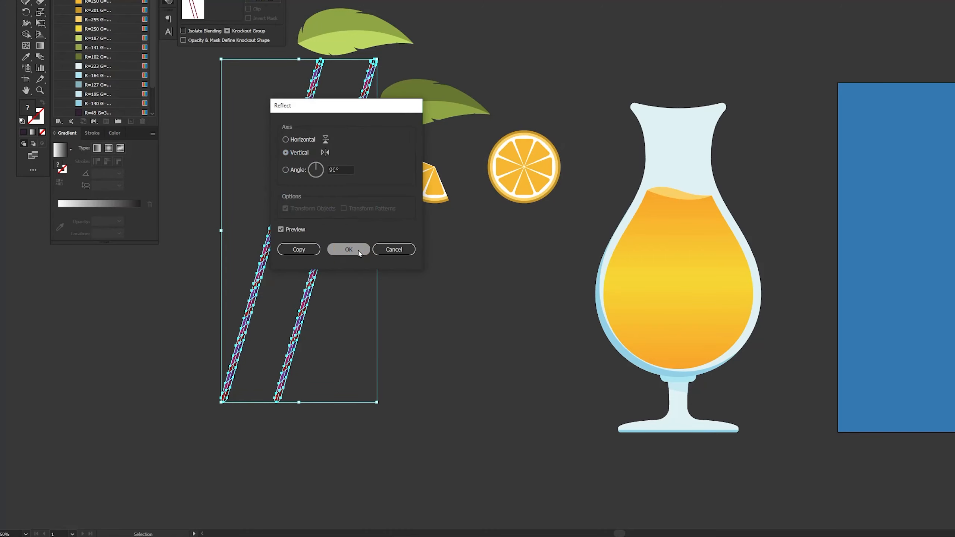
click(355, 251)
Move both straws between the glass and the blue background rectangle
drag(329, 329, 917, 288)
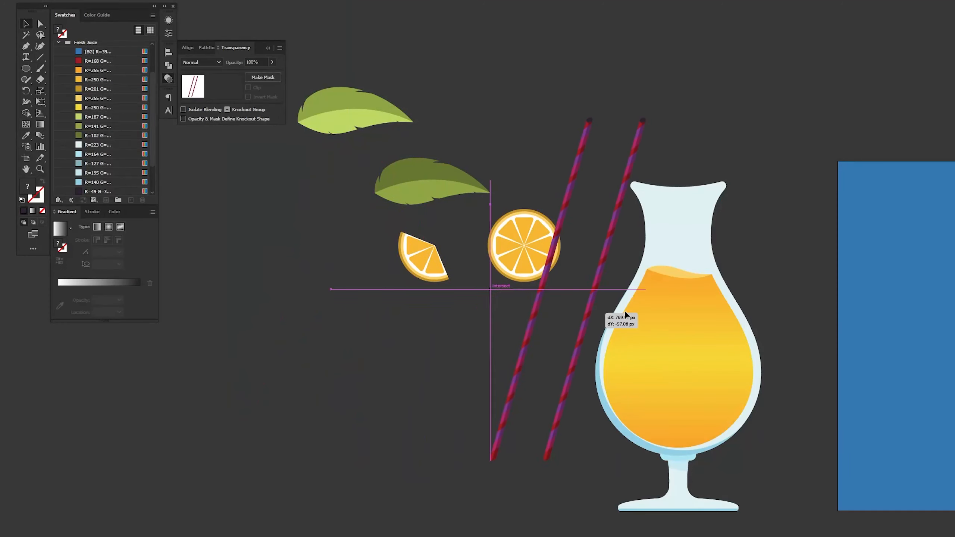
drag(776, 239, 613, 233)
click(612, 236)
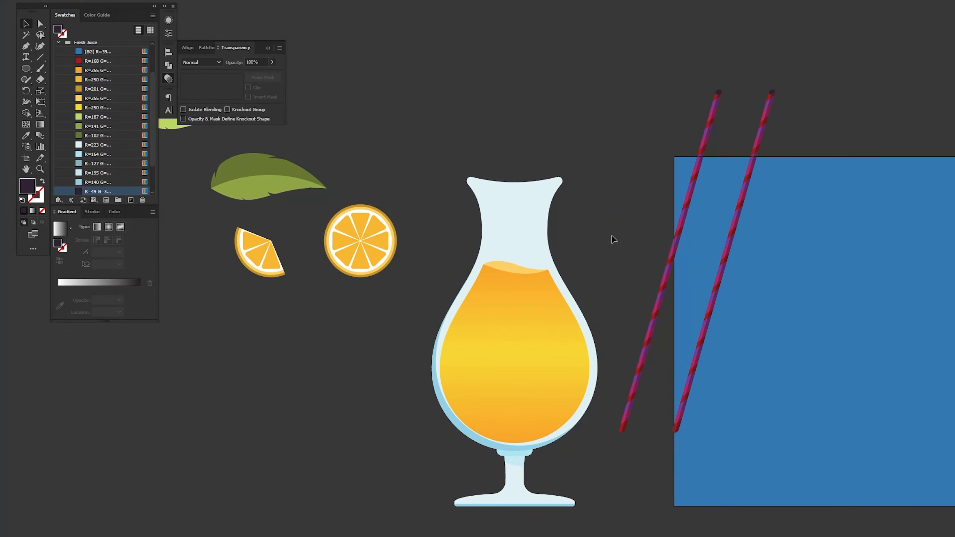
Place the two straws crossed inside the glass, one tilted to the left and the other to the right
drag(670, 262, 496, 229)
drag(551, 55, 457, 54)
drag(723, 261, 523, 263)
drag(575, 91, 561, 87)
Scale down the right-leaning straw and make it slightly more upright, with its lower end inside the juice
drag(487, 438, 490, 416)
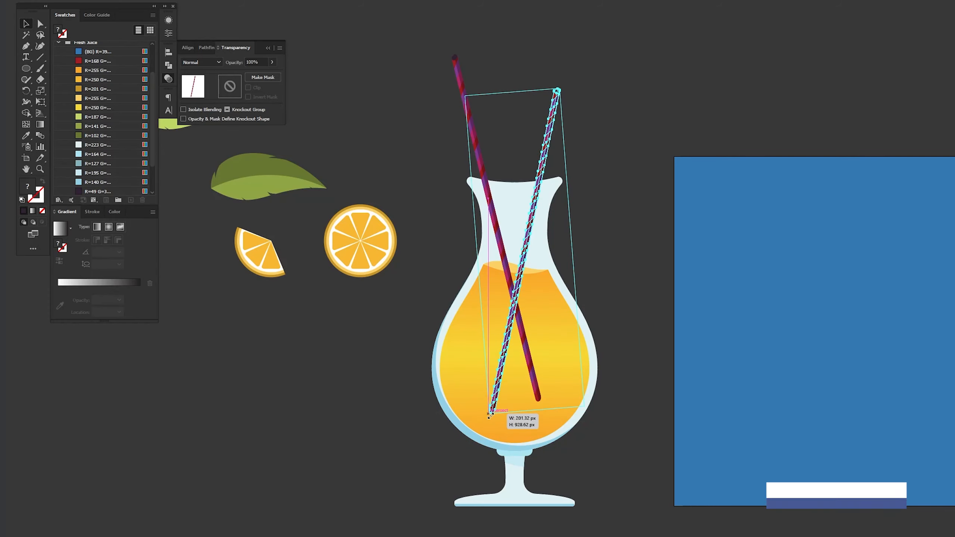
drag(507, 342, 505, 347)
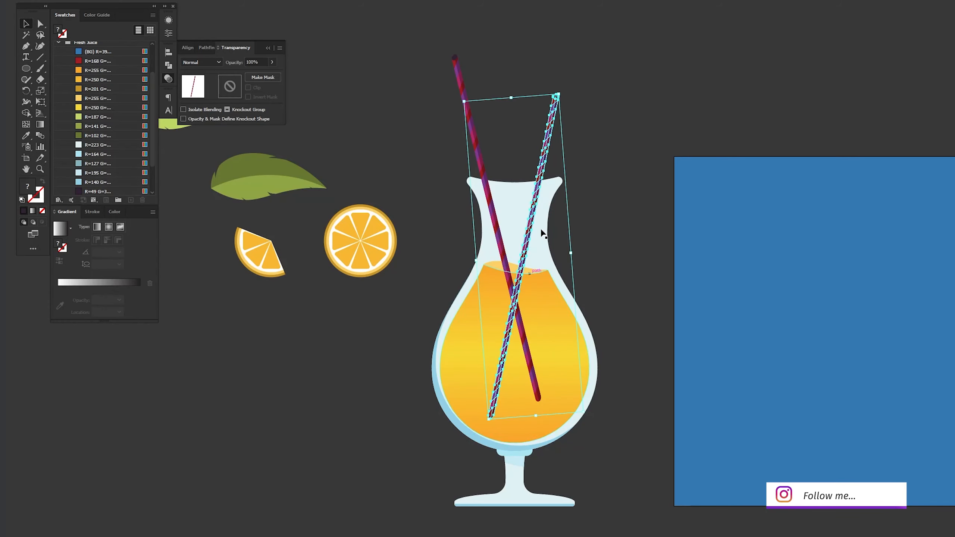
drag(559, 100, 548, 108)
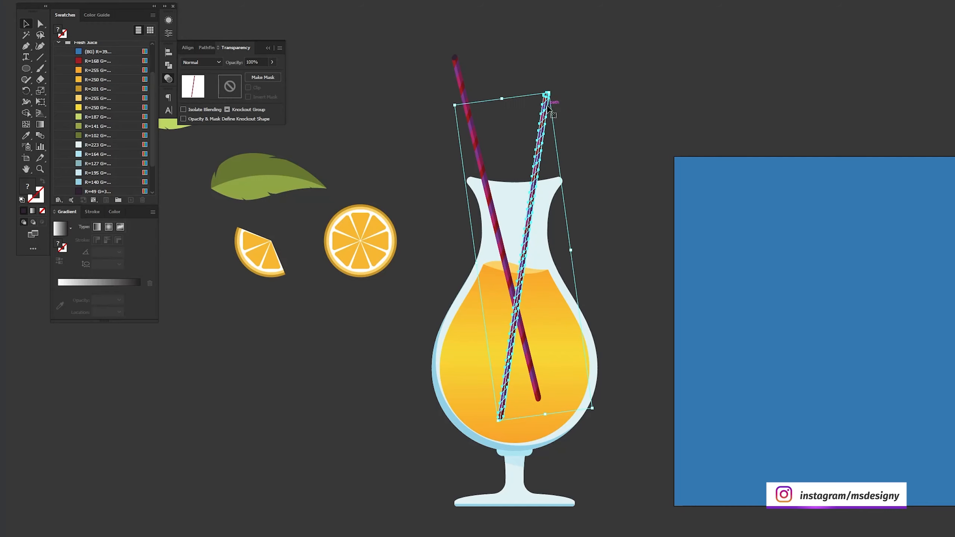
drag(529, 208, 525, 207)
Group the two crossed straws in the glass
double_click(493, 223)
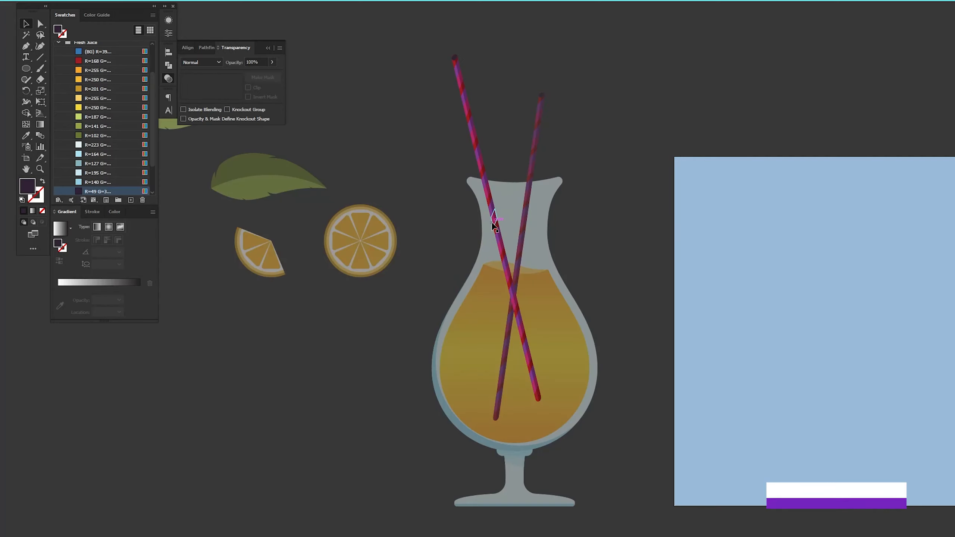
key(Escape)
shift+click(521, 232)
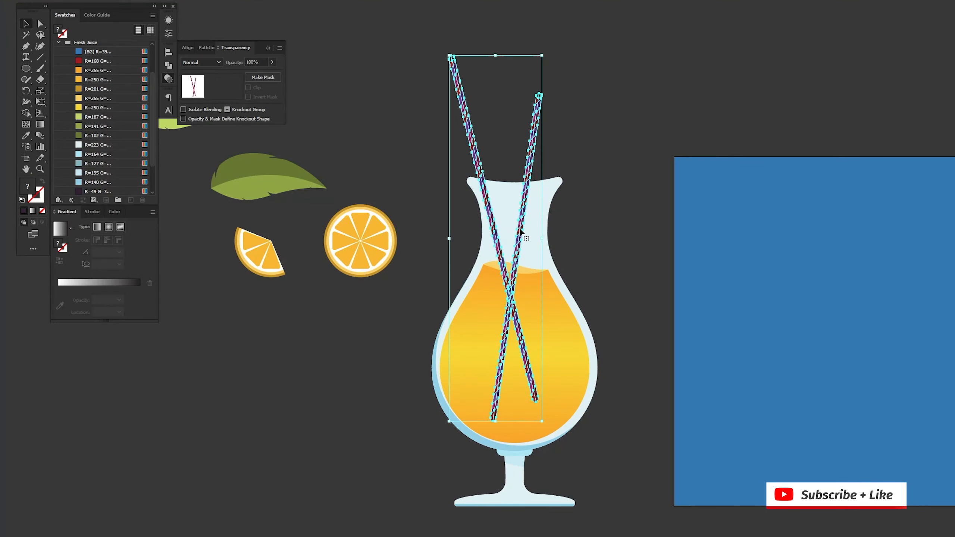
click(644, 327)
click(512, 304)
shift+click(510, 333)
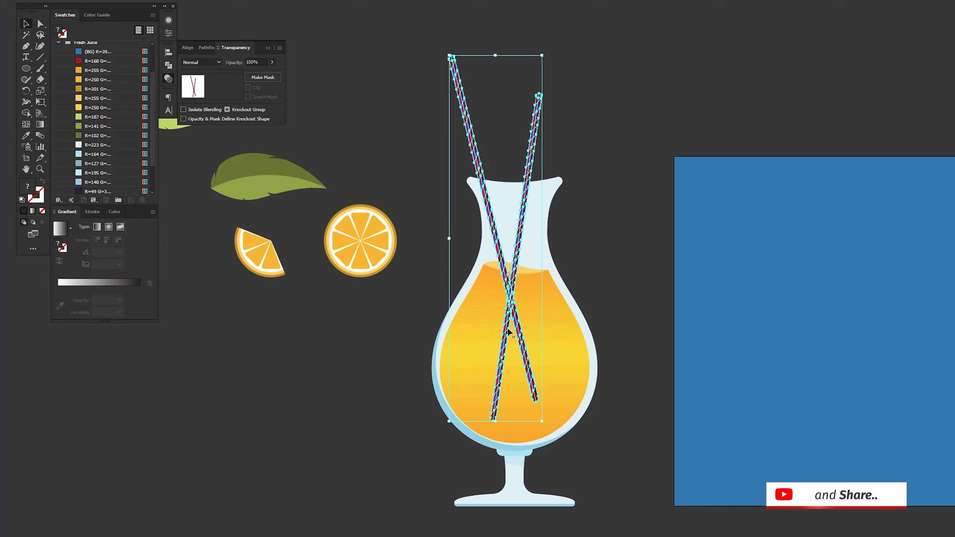
right_click(480, 162)
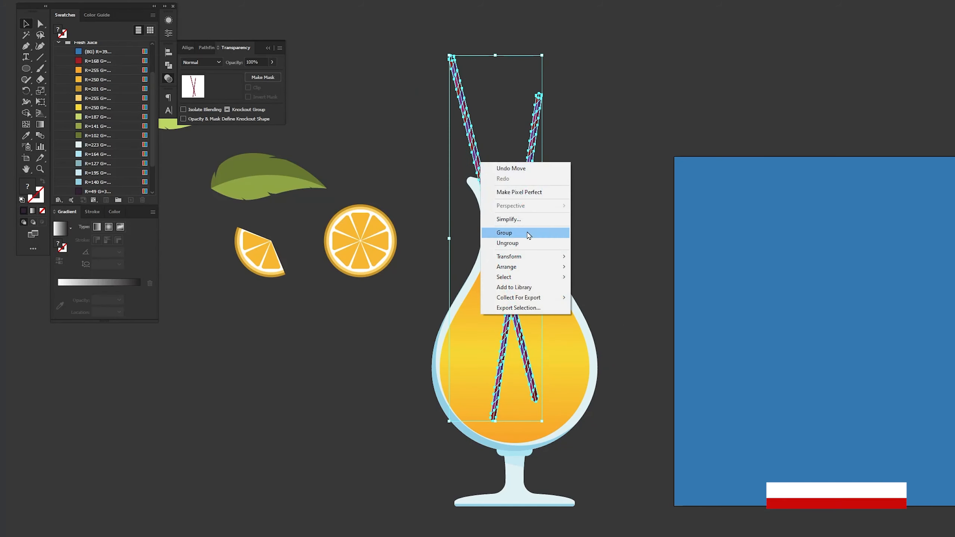
click(528, 233)
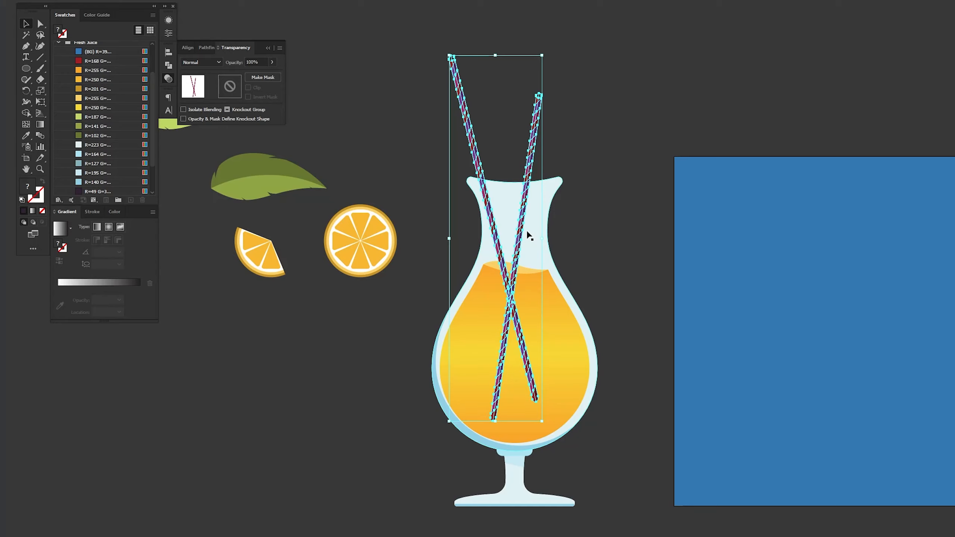
Isolate the straw group and draw a white Pen shape covering the straws down to the juice surface
right_click(535, 152)
click(543, 181)
click(529, 181)
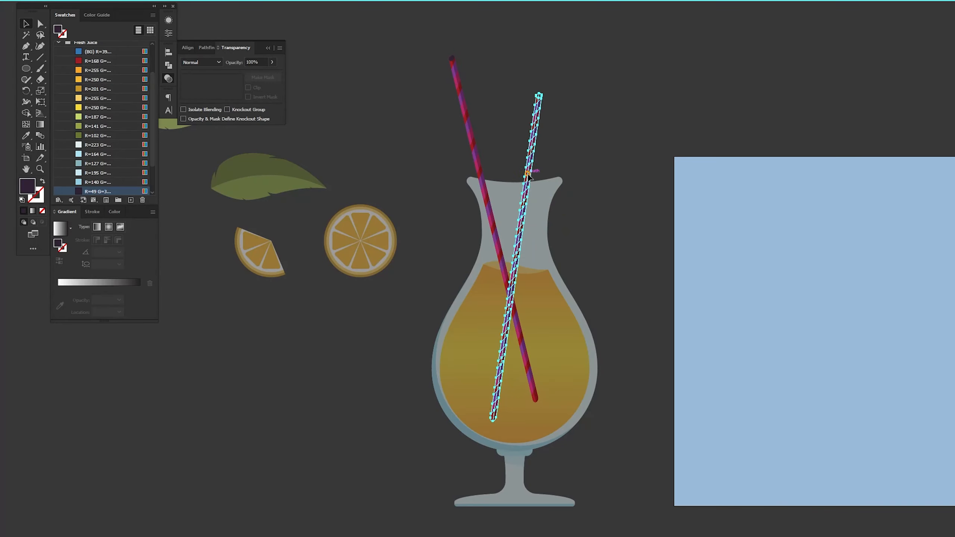
shift+click(476, 163)
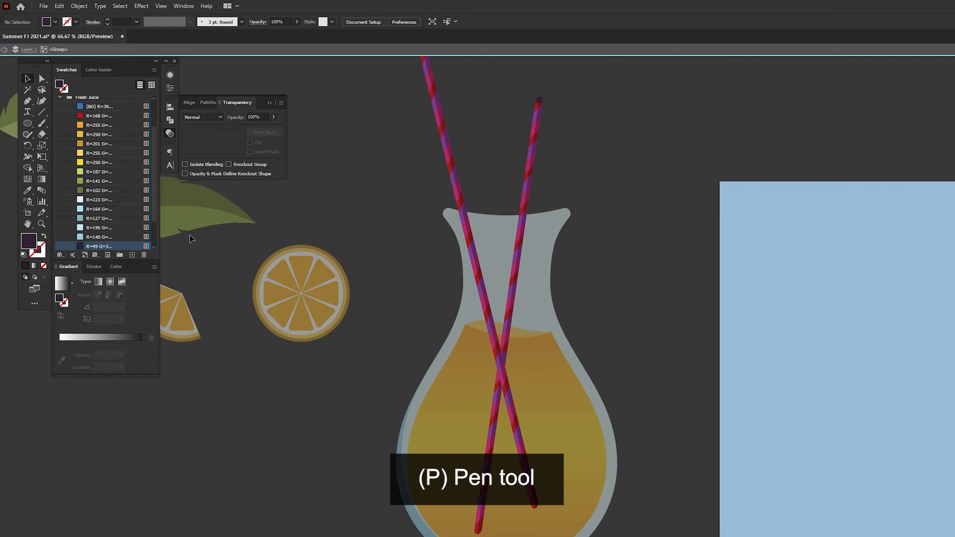
scroll(155, 175, down, 2)
click(112, 246)
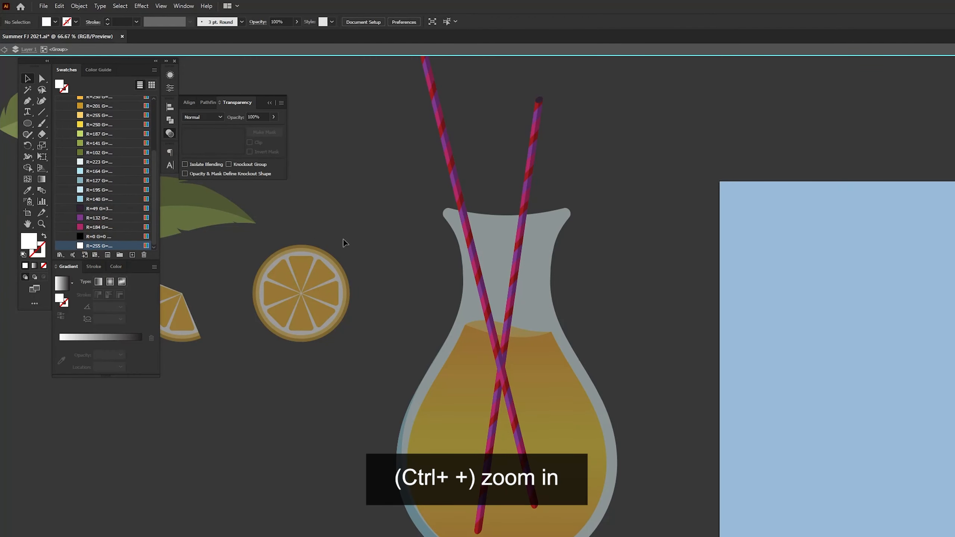
key(ctrl+plus)
key(ctrl+plus)
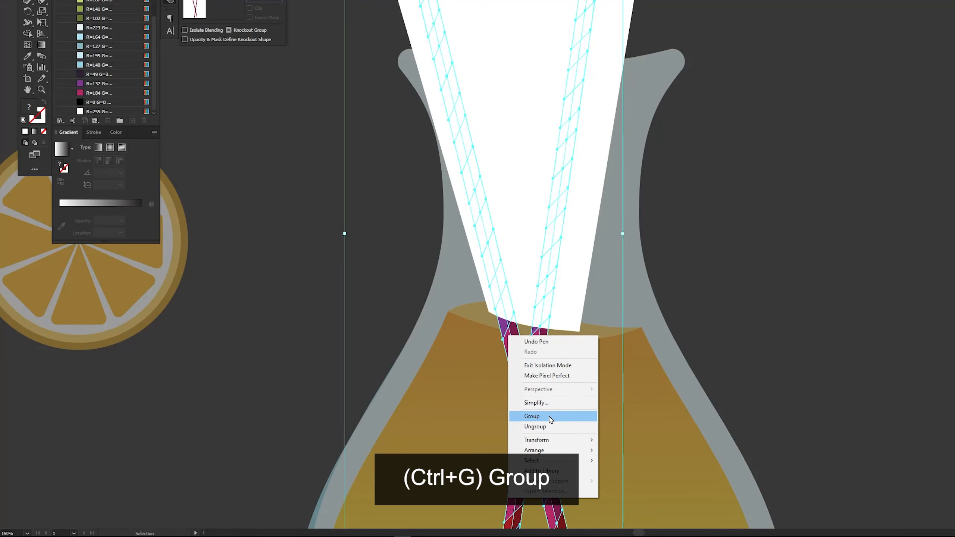
Group the straws and clip them to the white shape with a clipping mask
click(550, 417)
click(688, 284)
click(551, 282)
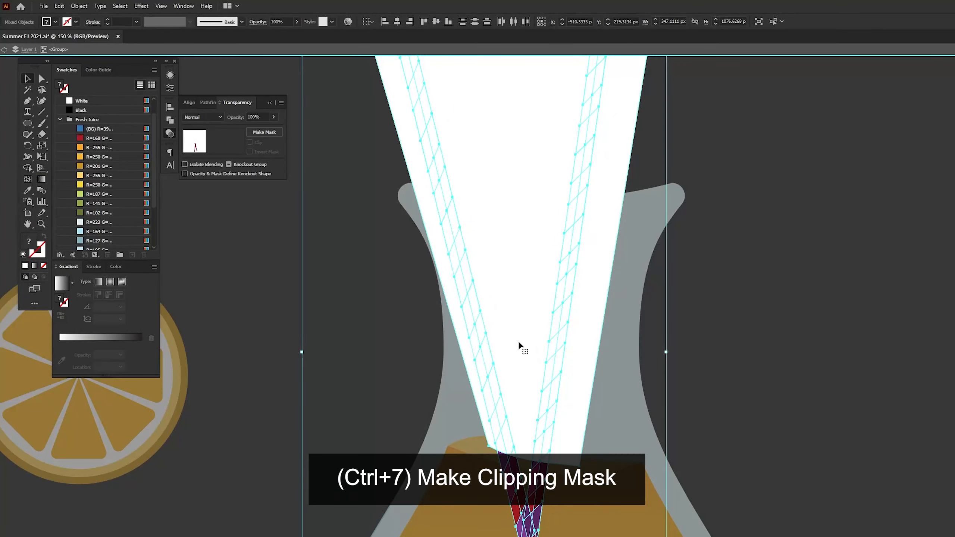
key(ctrl+7)
Reshape the lower edge of the straws' clipping path with Direct Selection so it follows the juice surface
key(a)
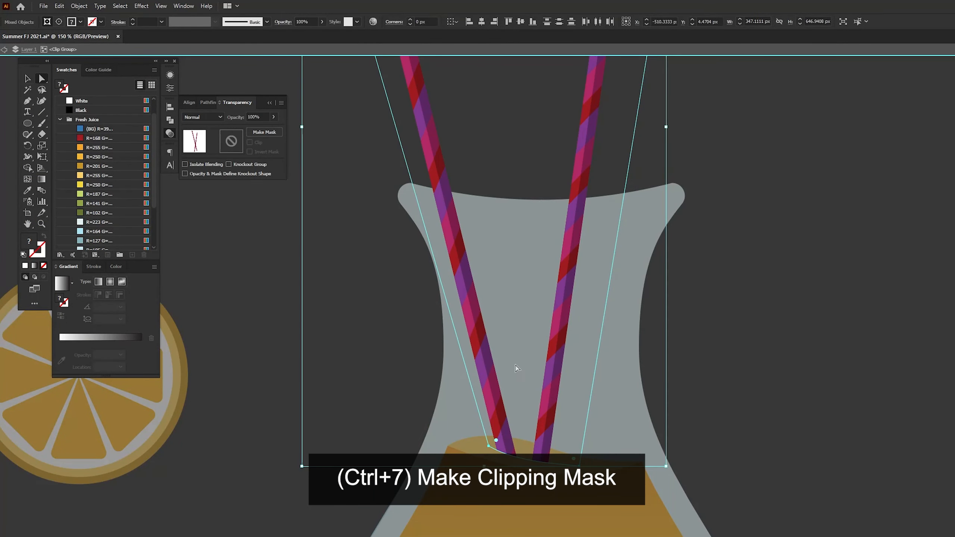
click(523, 463)
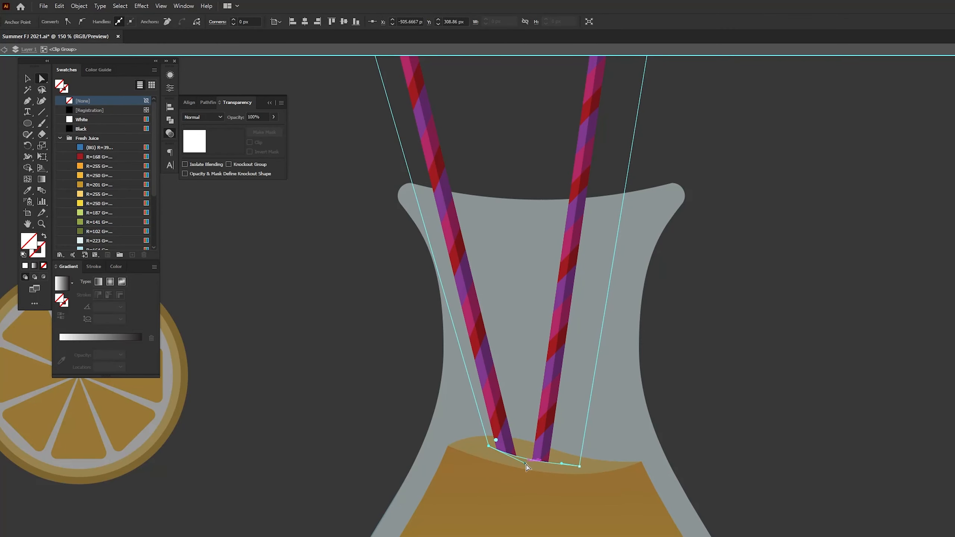
drag(525, 464, 520, 458)
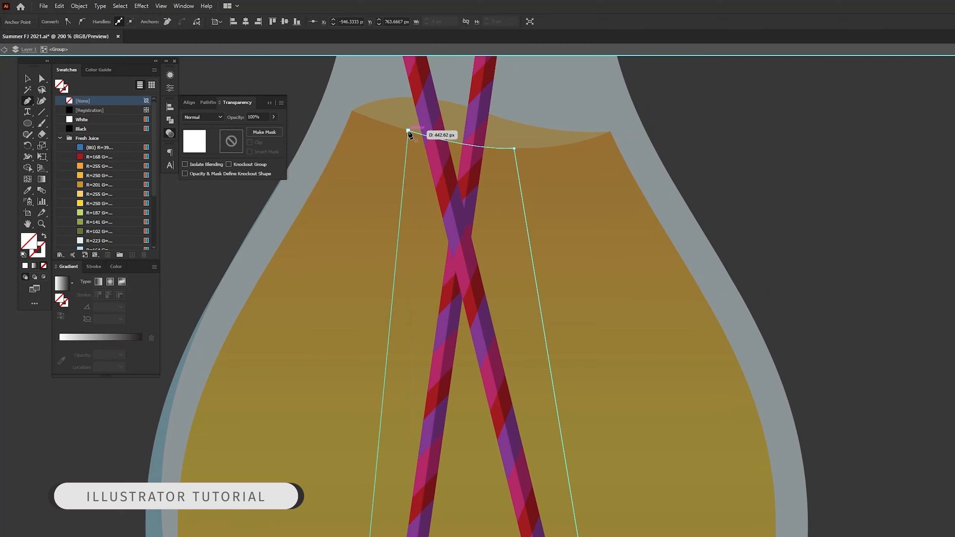
Close the path around the submerged straws and fill it with a white gradient whose end stop has 0% opacity
click(407, 132)
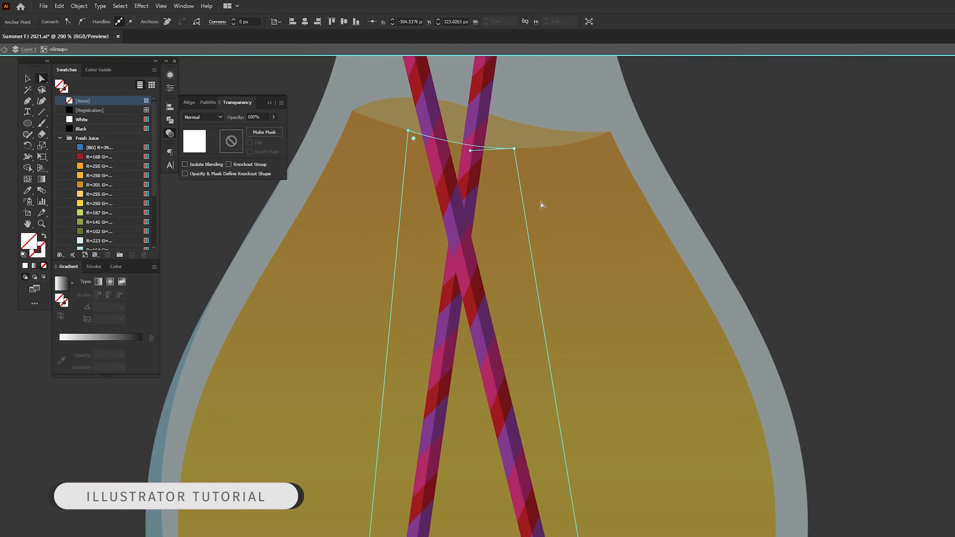
key(v)
click(88, 338)
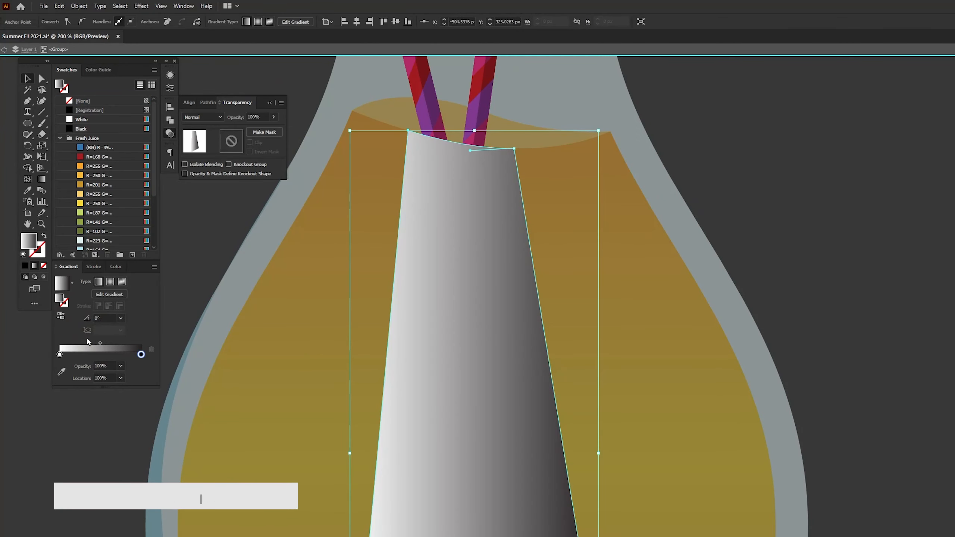
double_click(141, 355)
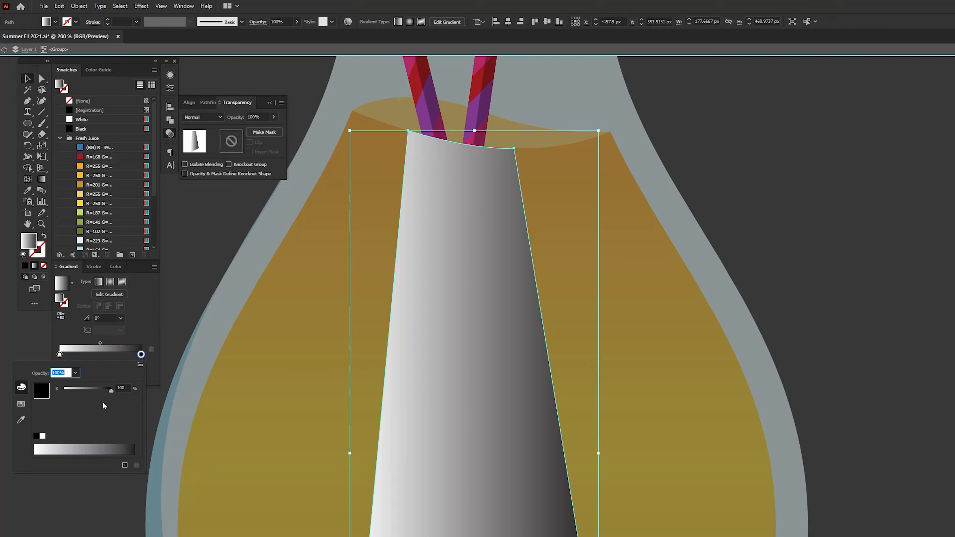
drag(110, 391, 31, 392)
click(152, 329)
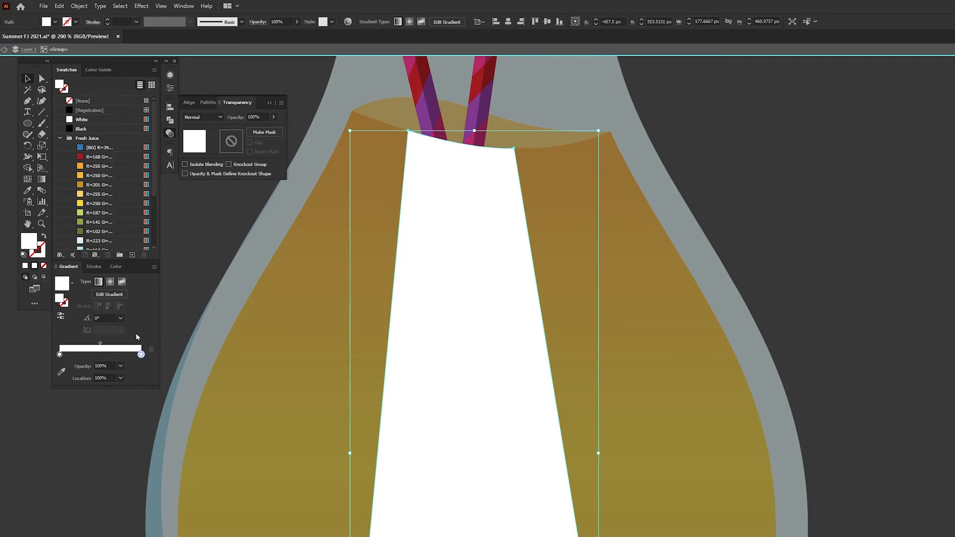
click(120, 365)
click(125, 378)
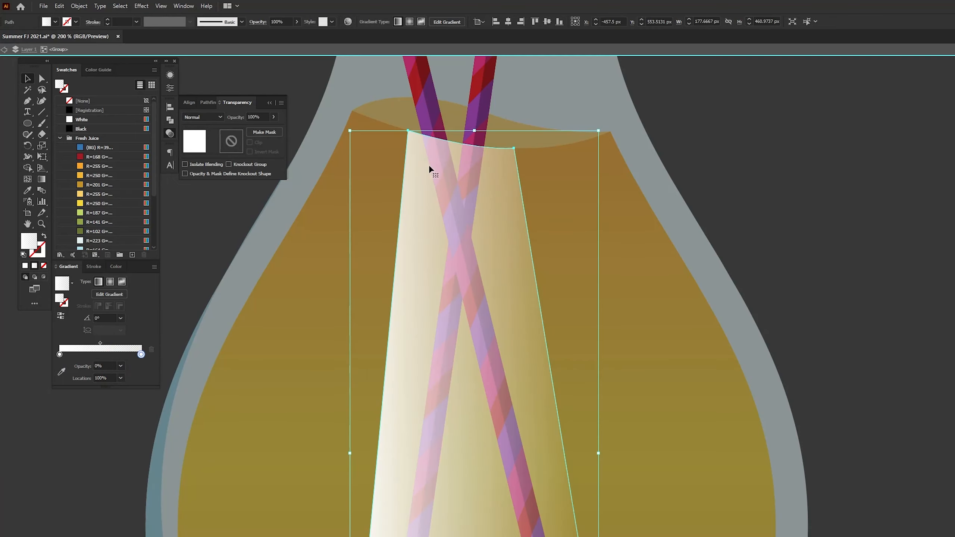
Redirect the white gradient vertically so it fades from the juice surface toward the bottom of the straws
key(ctrl+minus)
key(ctrl+minus)
key(g)
drag(598, 195, 588, 489)
key(v)
drag(731, 218, 573, 260)
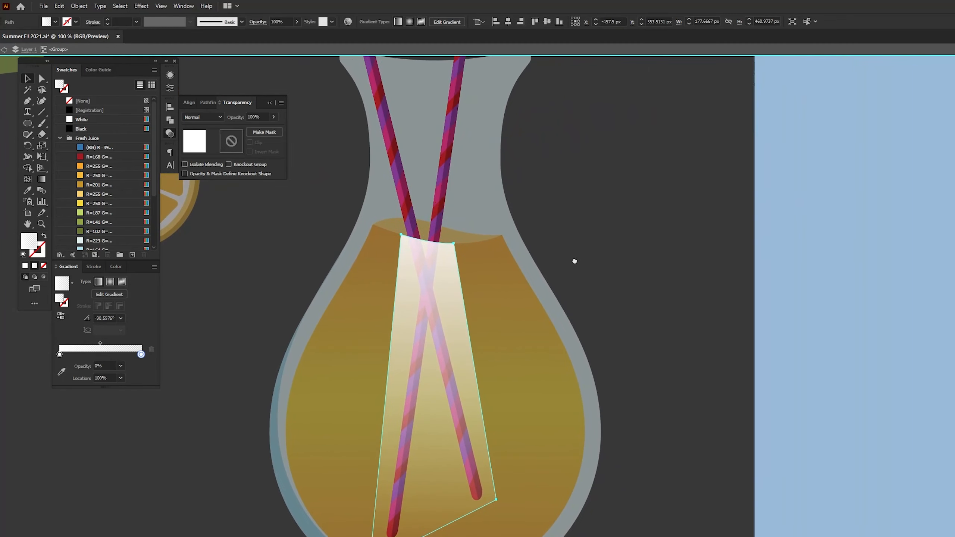
Select the submerged straws together with the gradient shape and make an opacity mask from them
click(437, 204)
shift+click(407, 209)
right_click(407, 208)
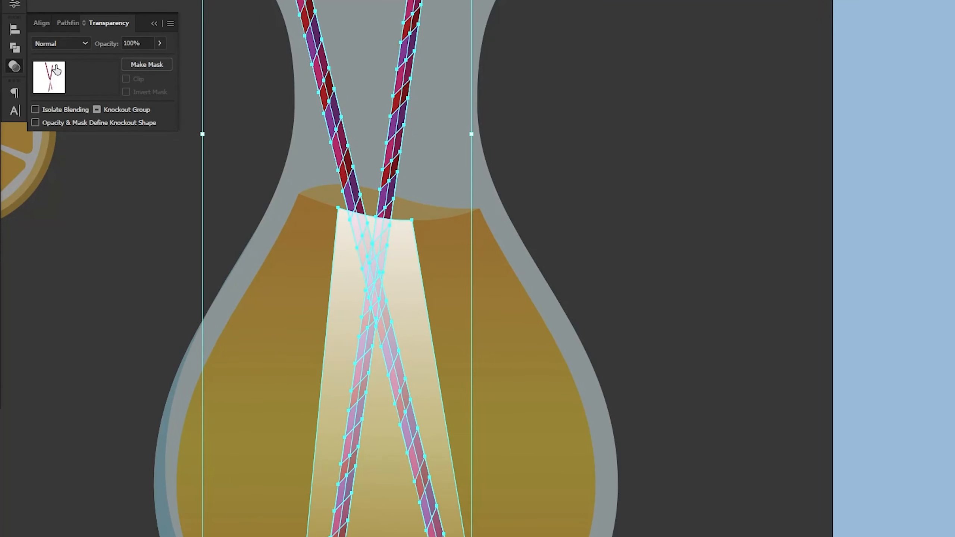
click(138, 65)
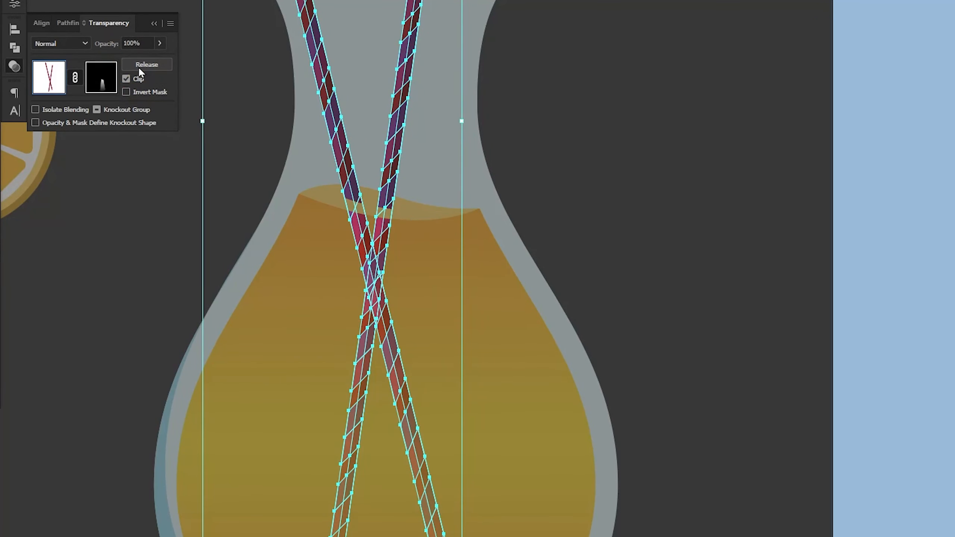
click(149, 272)
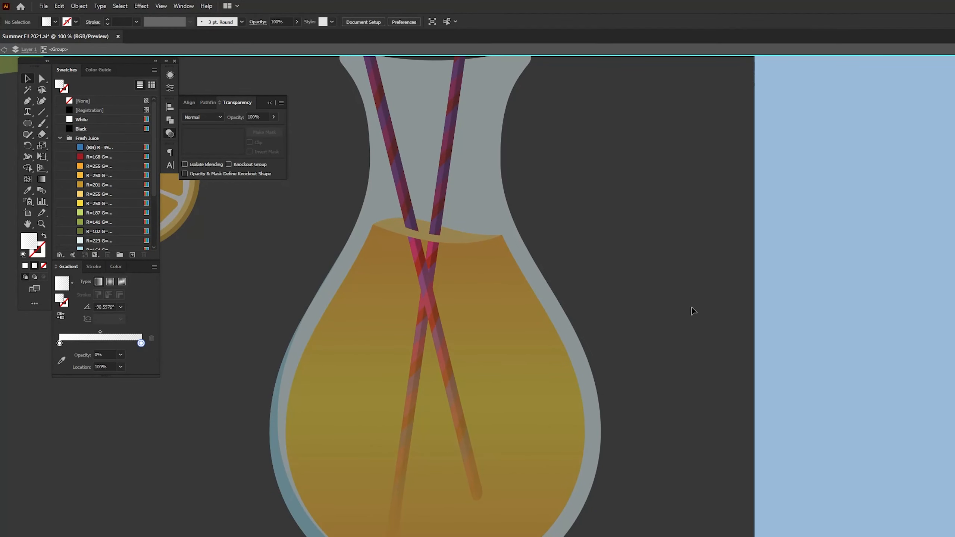
Exit the straw group's isolation mode and save the illustration
double_click(622, 257)
key(ctrl+minus)
key(ctrl+minus)
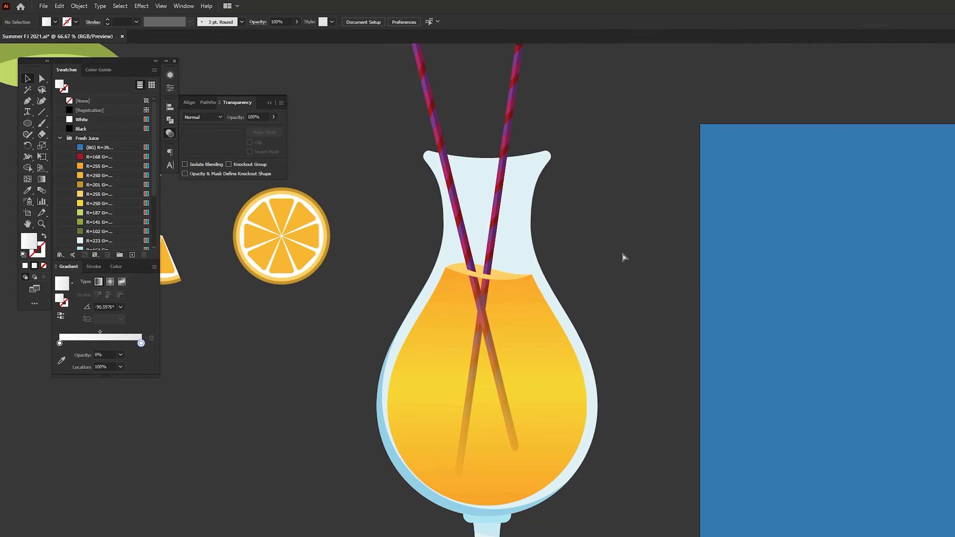
key(ctrl+s)
Move the round orange slice into the lower part of the juice, bring it to the front and enlarge it slightly
drag(414, 267, 518, 293)
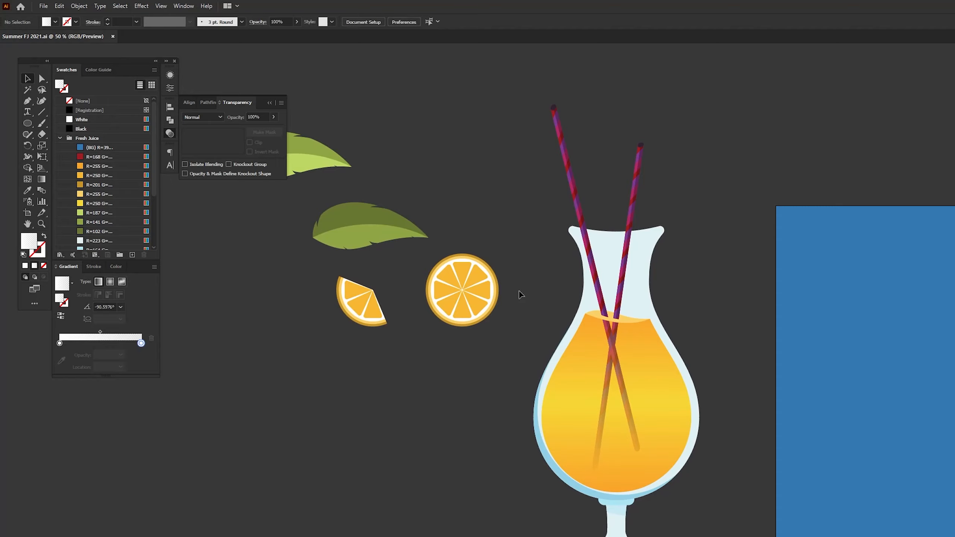
drag(453, 292, 626, 393)
key(ctrl+shift+bracketright)
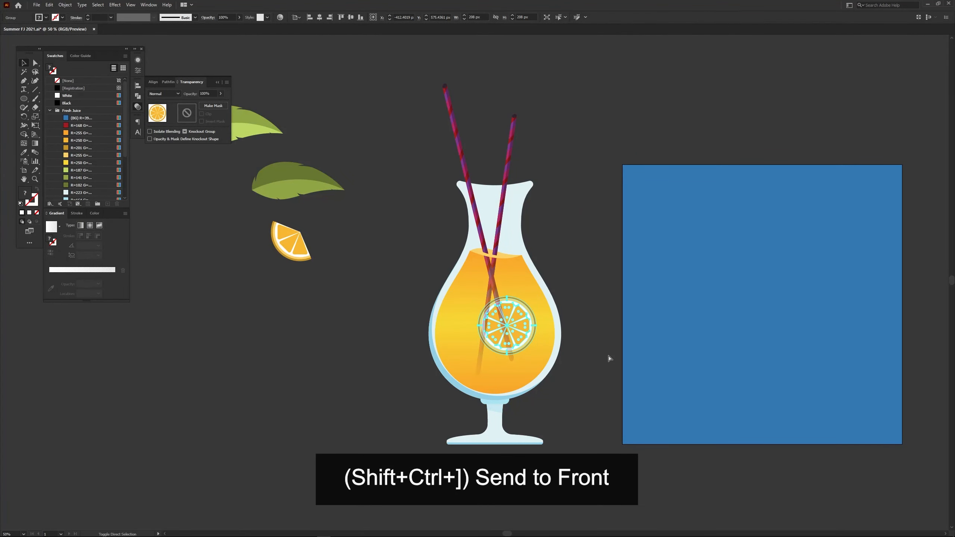
mouse_move(519, 324)
mouse_down()
mouse_move(517, 345)
mouse_move(519, 336)
mouse_up()
drag(479, 310, 476, 310)
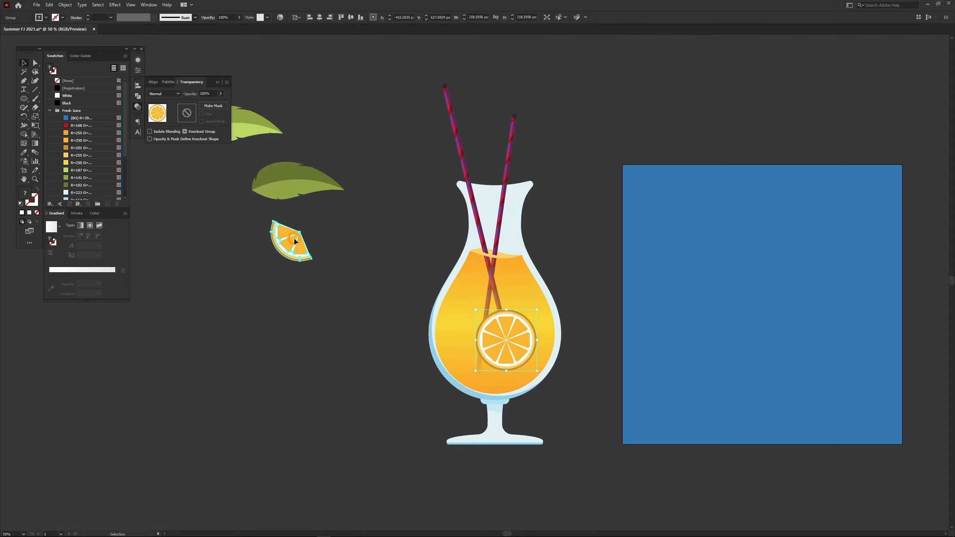
Place the orange wedge in the juice above the round slice and rotate it so its curved rind faces down
drag(298, 251, 523, 301)
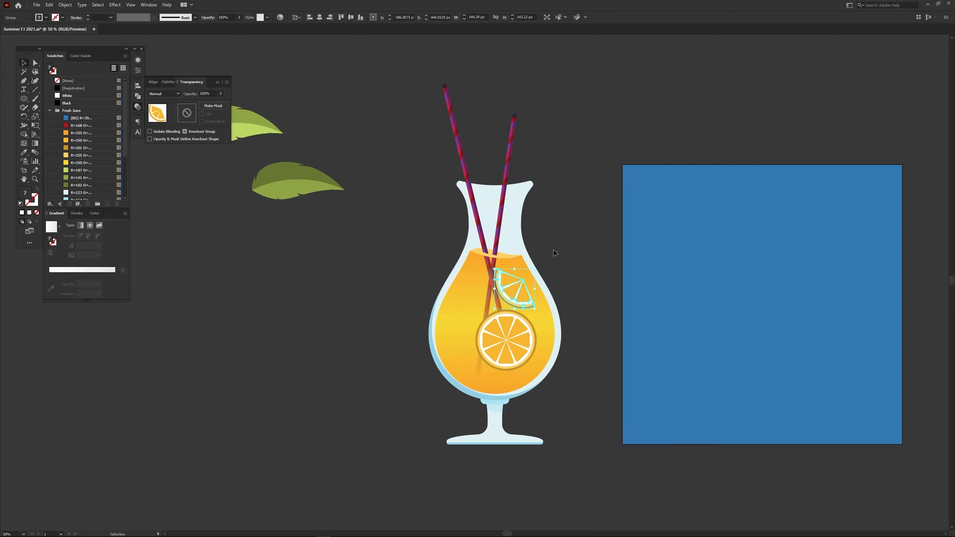
drag(538, 265, 534, 244)
drag(516, 288, 500, 280)
click(519, 342)
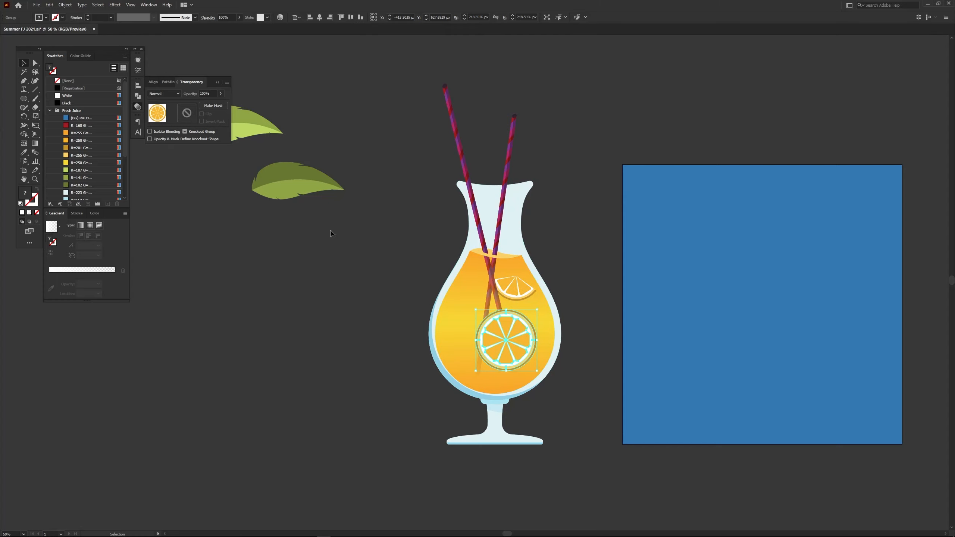
Move both leaves into the clear area beside the glass, and rotate the dark leaf and place it in the lower-left juice
drag(259, 233, 256, 235)
drag(276, 172, 326, 278)
click(349, 256)
click(341, 285)
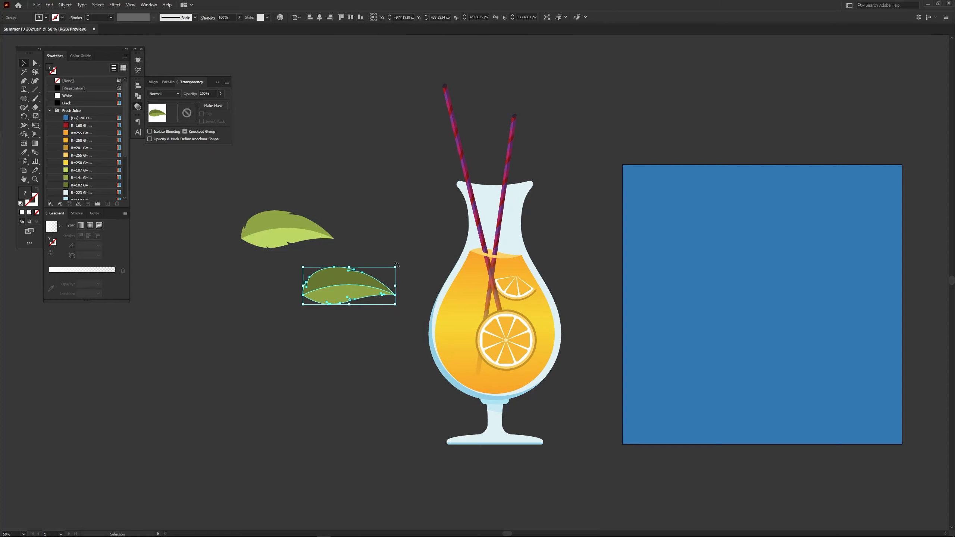
drag(398, 264, 281, 274)
drag(361, 287, 484, 356)
Stack the dark leaf just behind the round orange slice and fine-tune its angle and position
key(ctrl+equal)
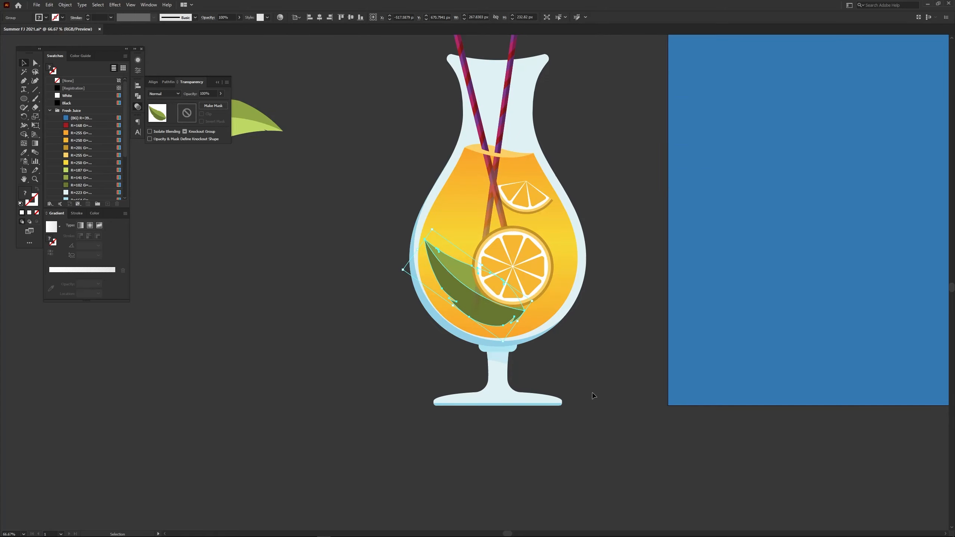
key(ctrl+shift+bracketright)
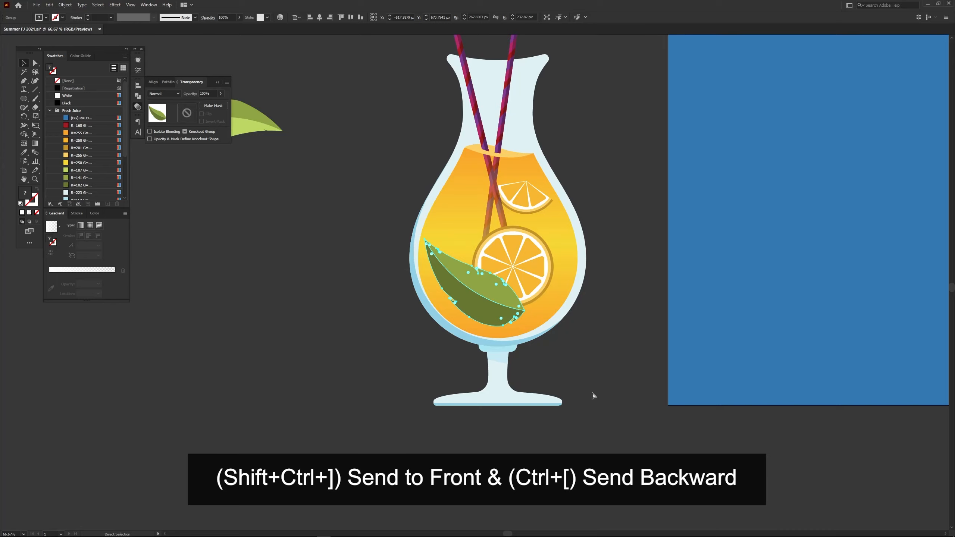
key(ctrl+bracketleft)
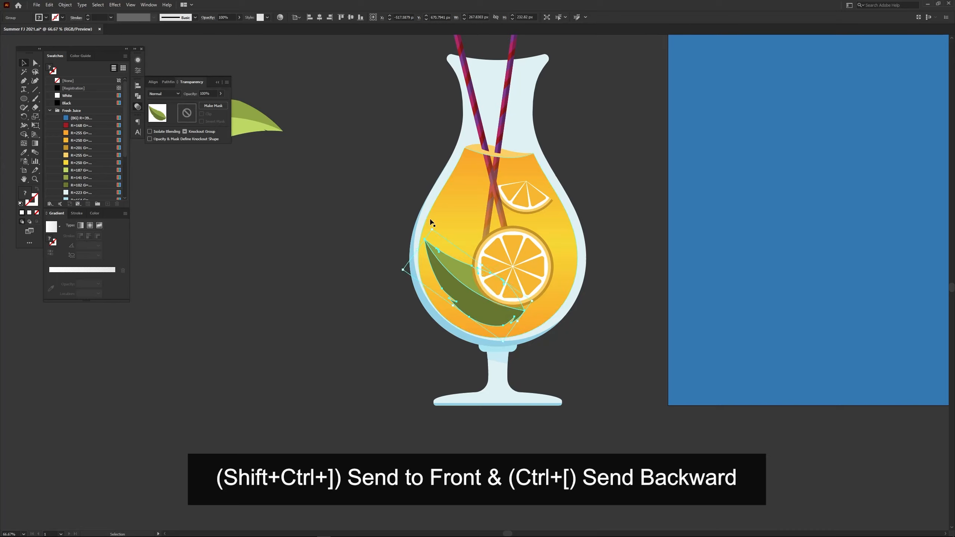
drag(482, 265, 485, 259)
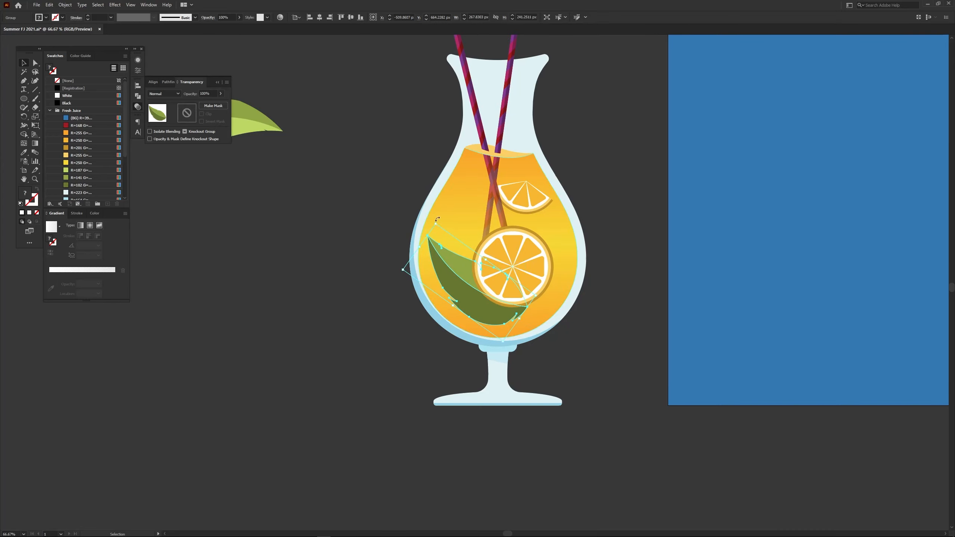
drag(437, 218, 427, 217)
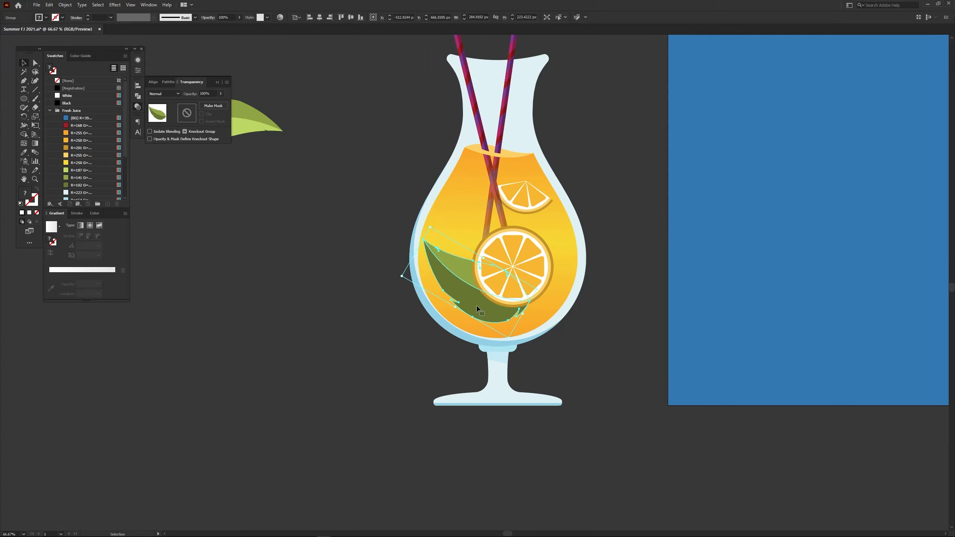
drag(478, 309, 480, 312)
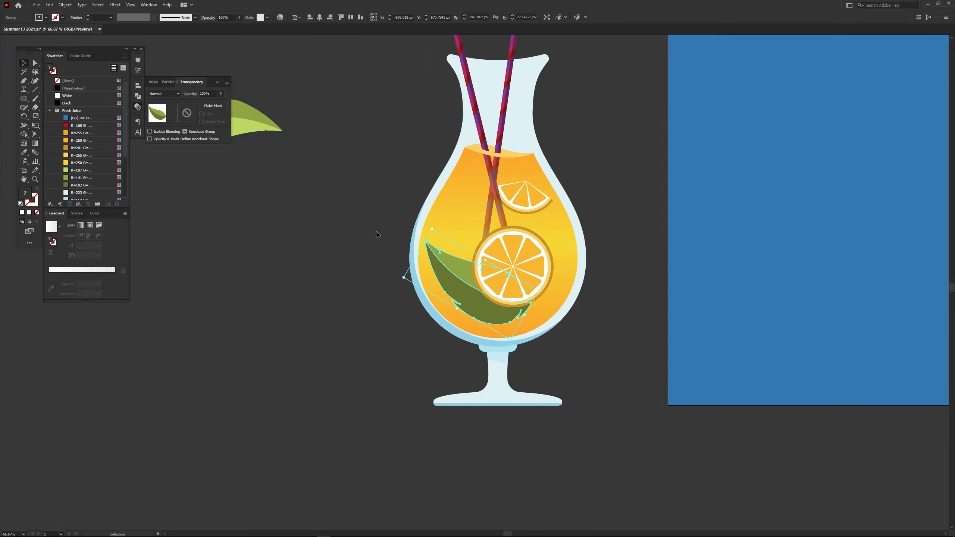
click(367, 266)
Bring the orange wedge one level forward and tilt it clockwise beside the straws
click(527, 203)
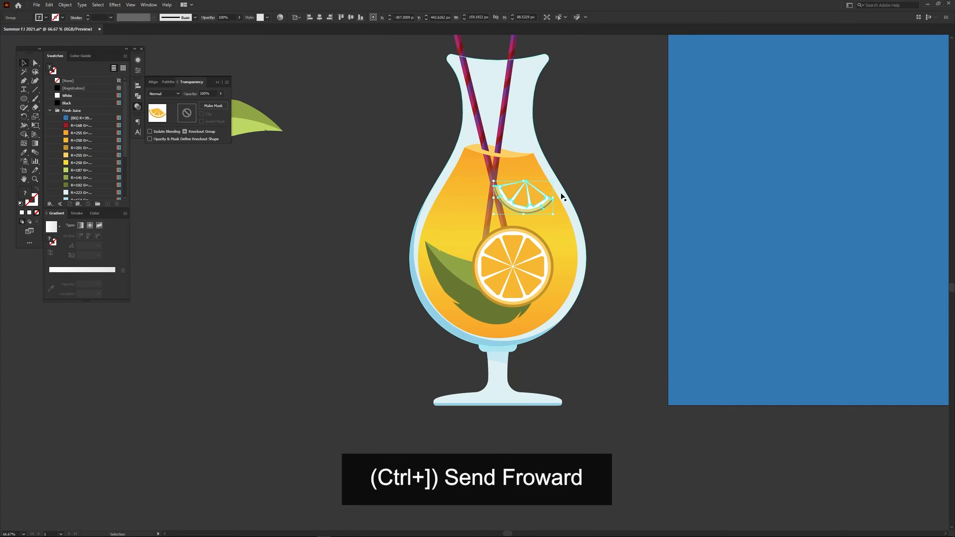
key(ctrl+bracketright)
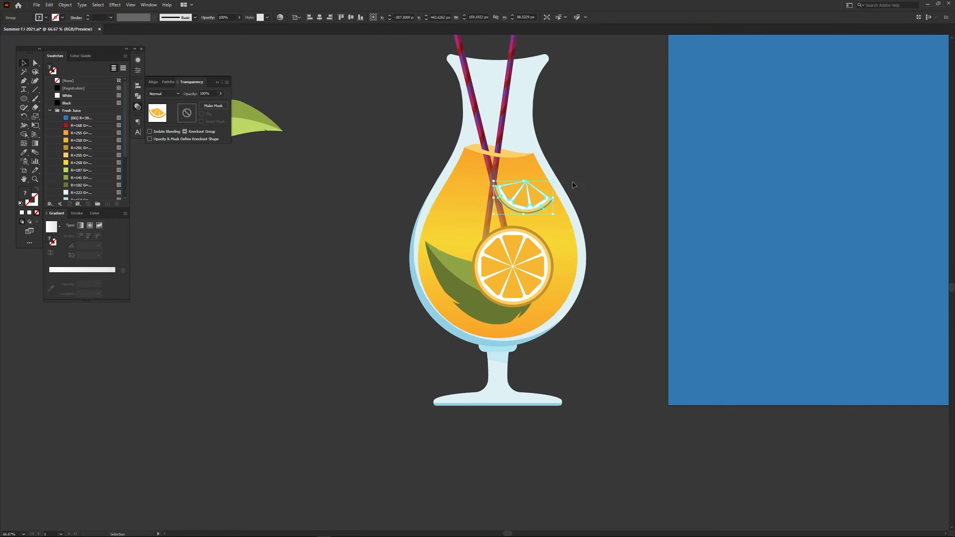
drag(555, 177, 534, 203)
Scale down and rotate the light green leaf, and place it in the upper-left juice with its tip at the straws
drag(266, 130, 339, 201)
drag(339, 176, 278, 165)
key(r)
key(v)
drag(288, 216, 468, 218)
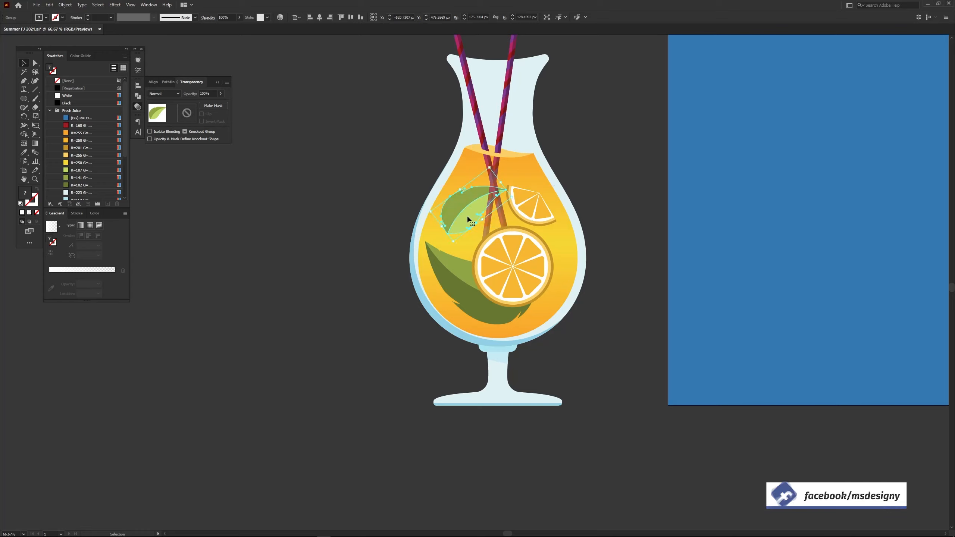
drag(463, 208, 463, 214)
drag(490, 173, 486, 175)
drag(462, 210, 469, 200)
click(381, 208)
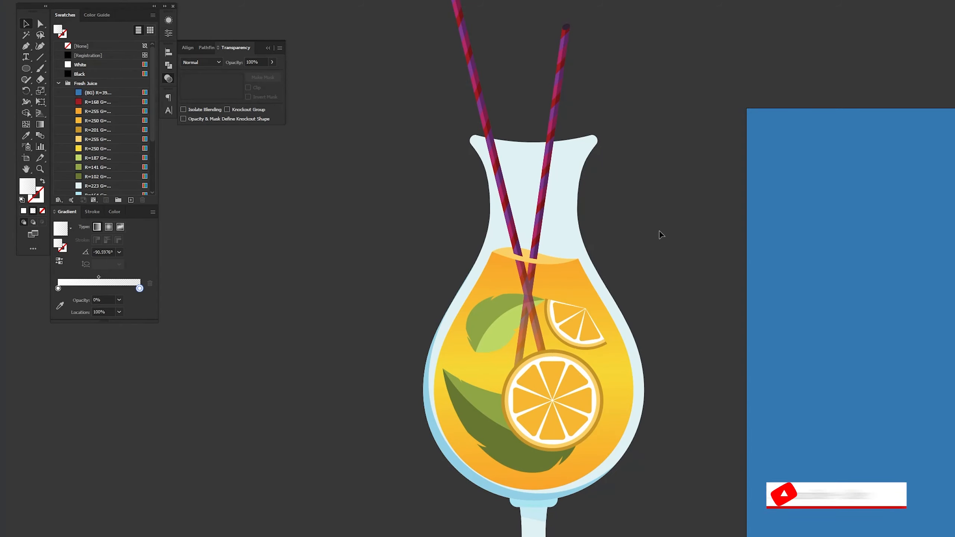
Draw a closed black shape with the Pen tool, curving through the lower-left juice and extending outside the glass bowl
click(576, 230)
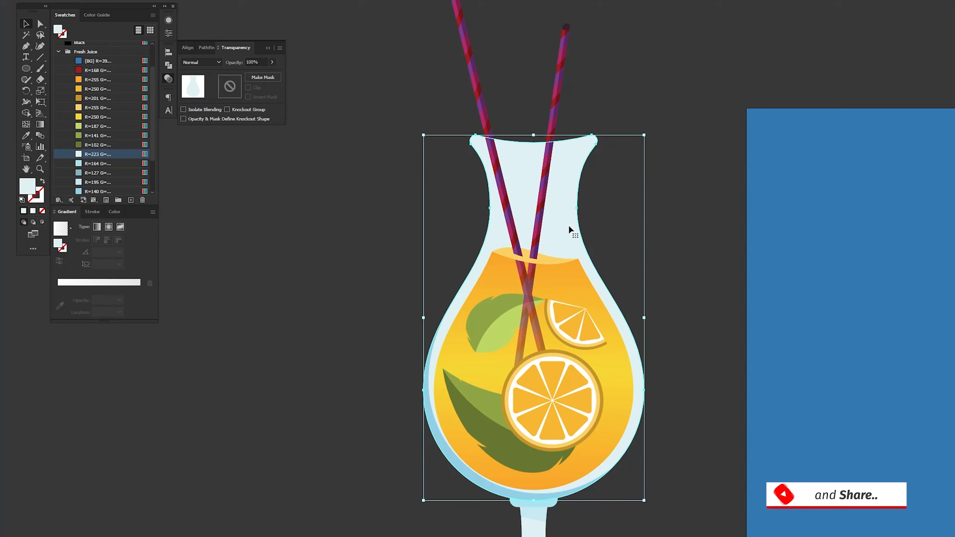
click(624, 245)
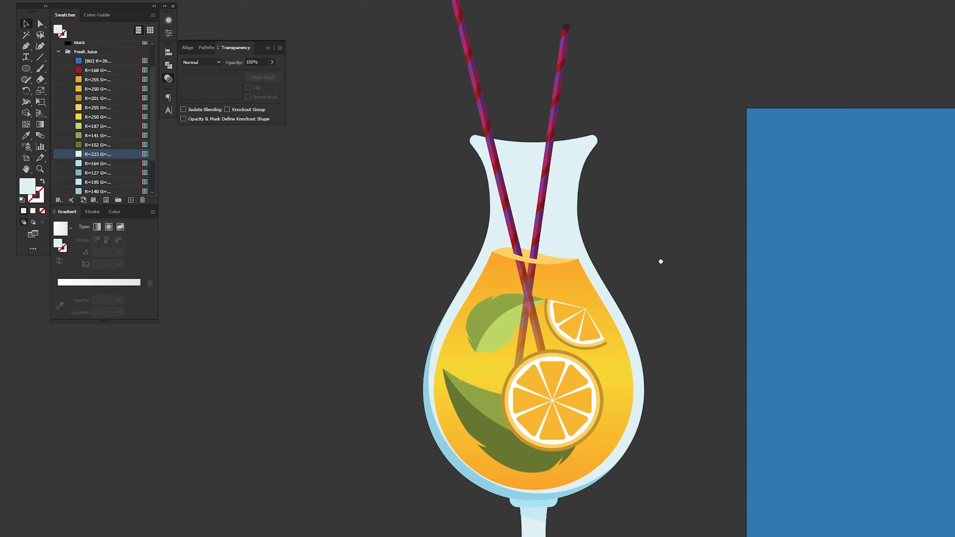
drag(661, 261, 607, 195)
key(p)
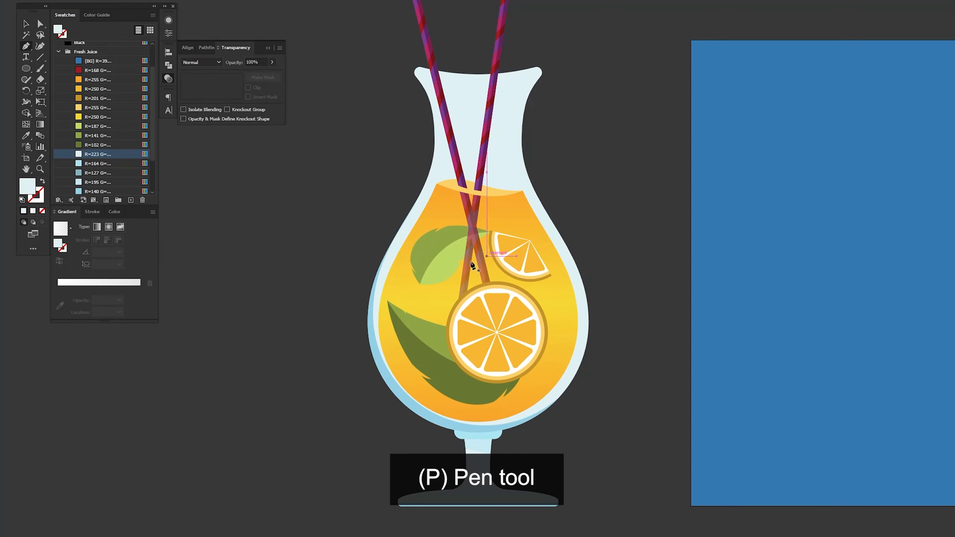
scroll(149, 144, down, 3)
click(98, 182)
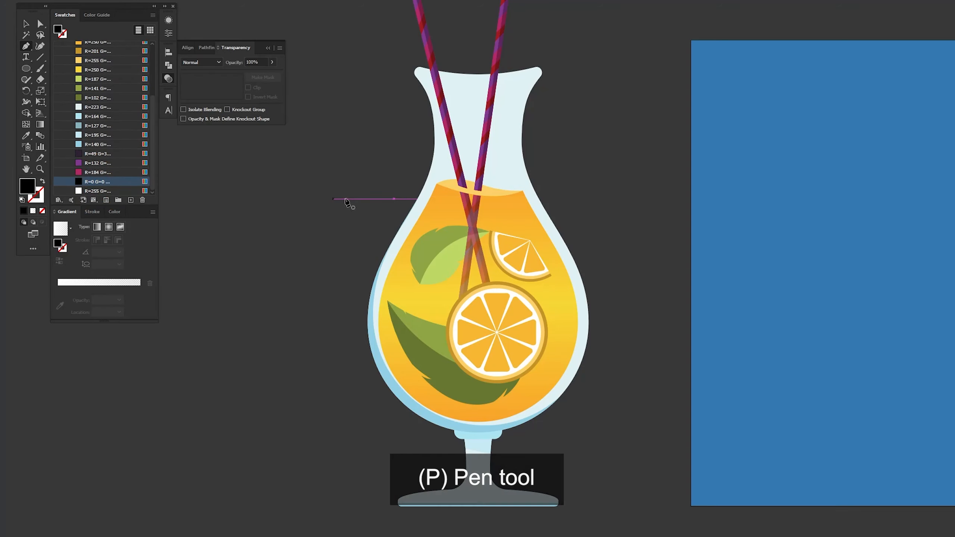
click(398, 232)
drag(415, 383, 463, 436)
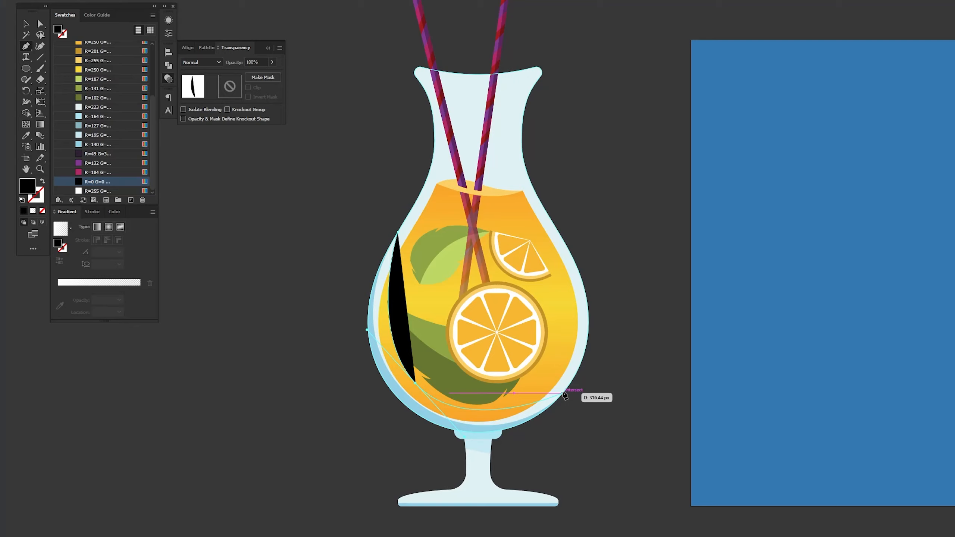
click(566, 392)
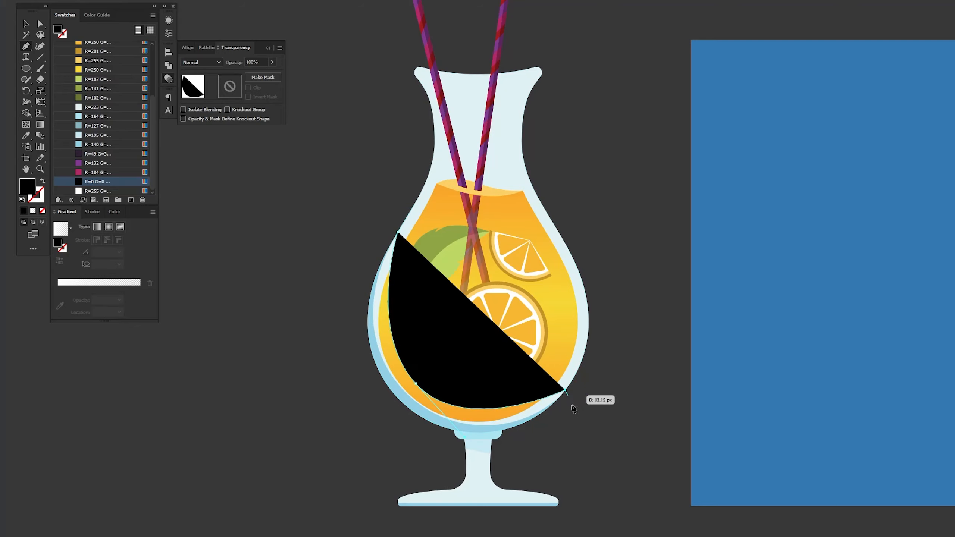
click(575, 466)
click(378, 481)
click(269, 362)
click(355, 222)
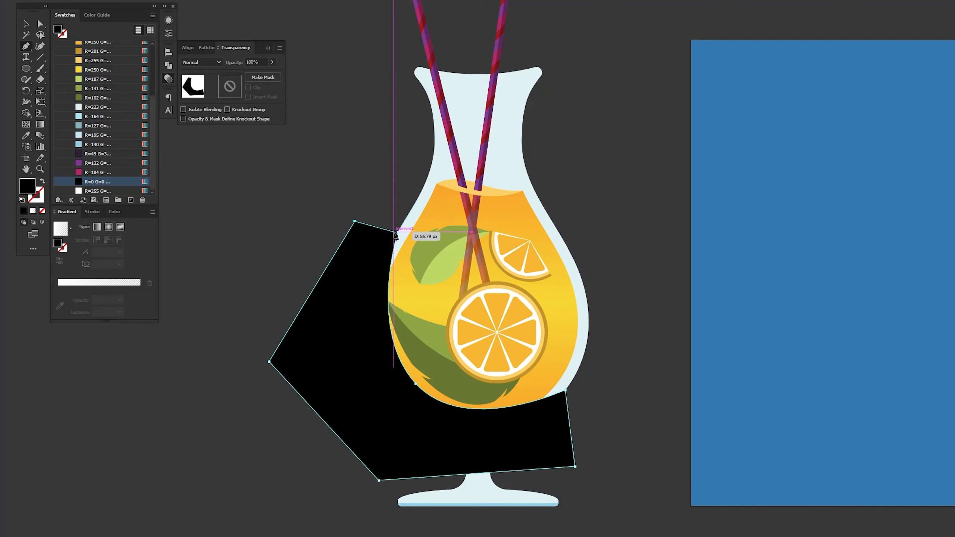
click(398, 233)
Trim away the part of the black shape outside the glass outline with the Shape Builder tool
key(a)
shift+click(532, 184)
key(shift+m)
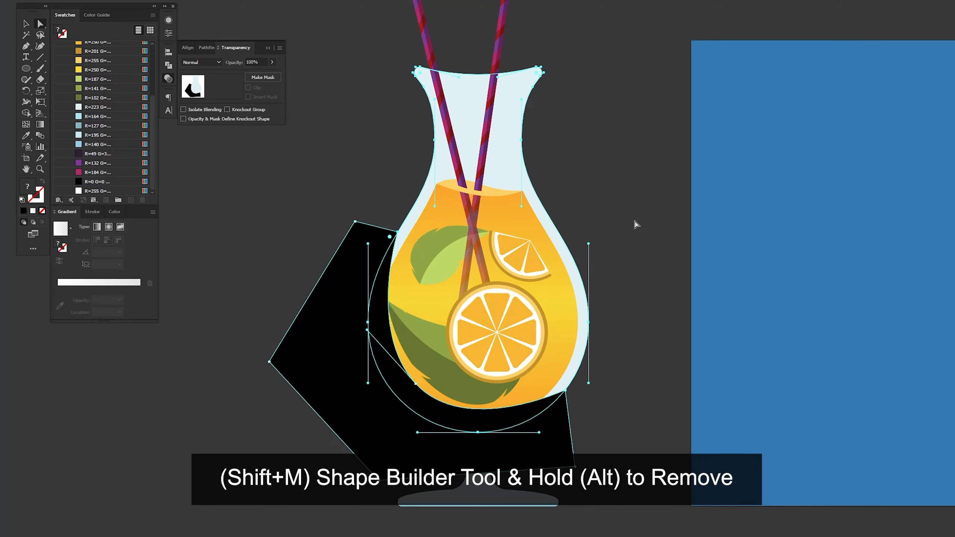
alt+click(312, 335)
key(a)
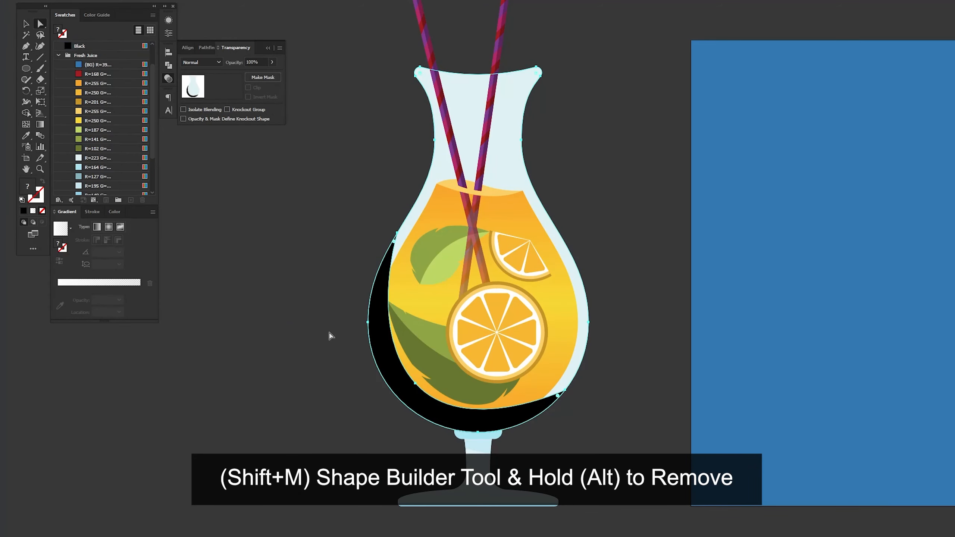
Refine the inner curve of the black crescent by adjusting its lower-left anchor point and handles
click(415, 385)
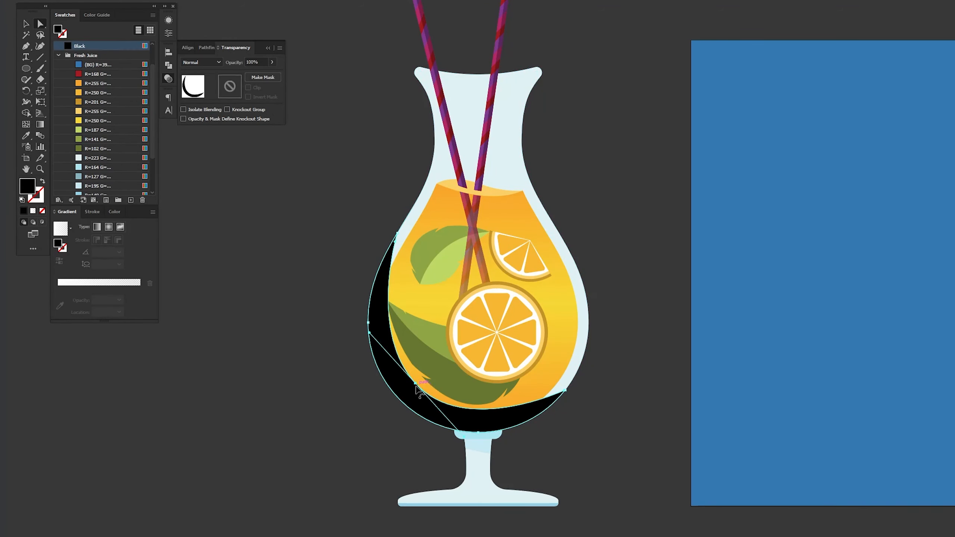
drag(416, 385, 412, 384)
drag(369, 362, 374, 222)
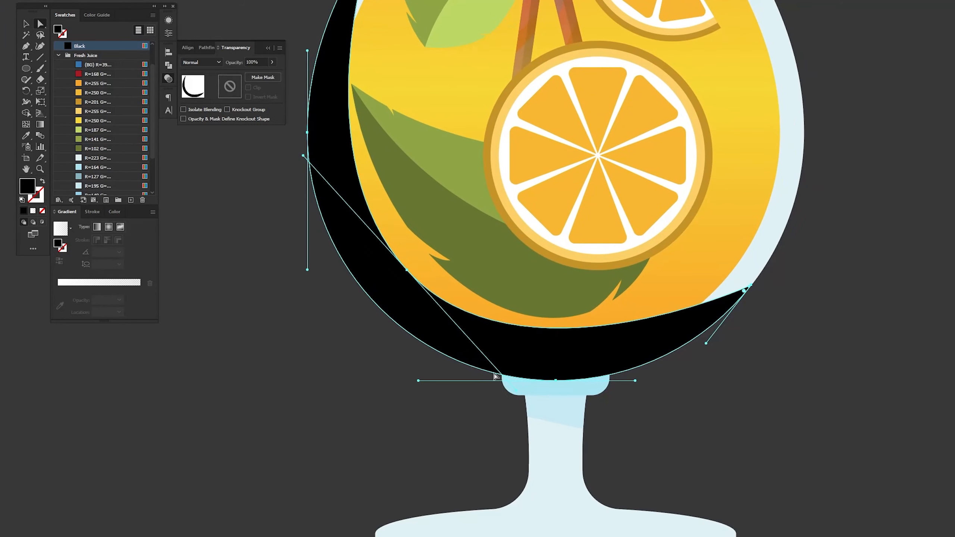
mouse_move(519, 394)
mouse_down()
mouse_move(536, 403)
mouse_move(532, 396)
mouse_up()
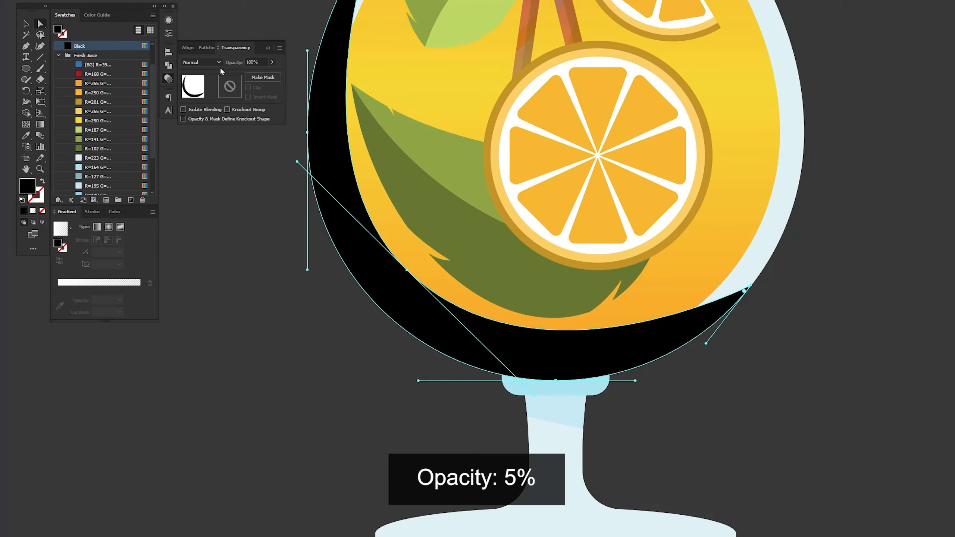
Lower the black crescent's opacity to 8% to make it a subtle shadow on the glass
double_click(245, 63)
text(5)
key(Return)
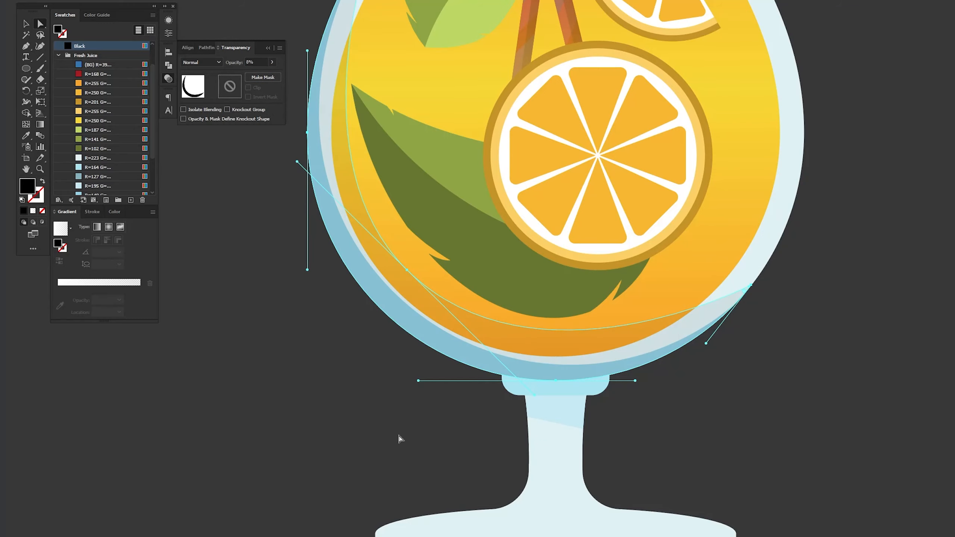
key(ctrl+minus)
key(ctrl+minus)
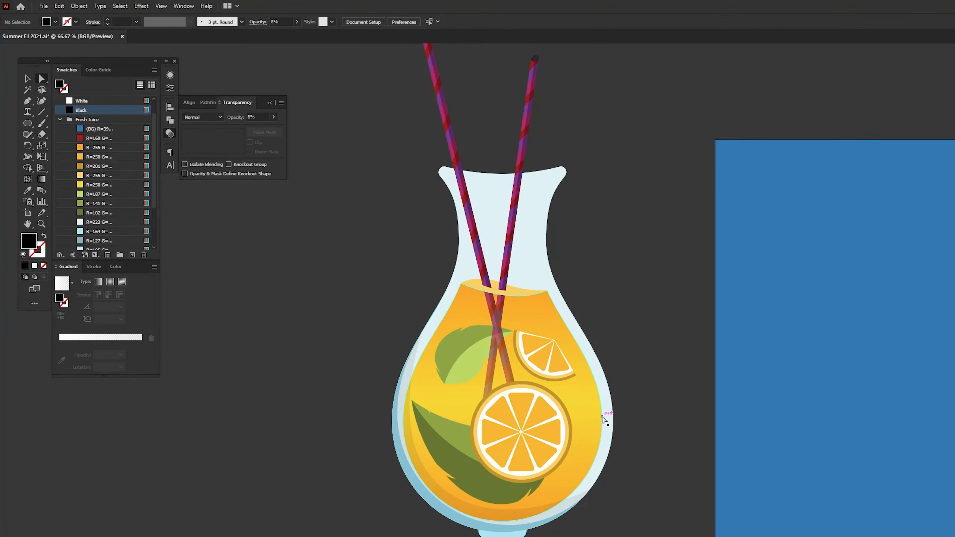
Offset the juice body's path inward by -20 px with miter joins
click(603, 417)
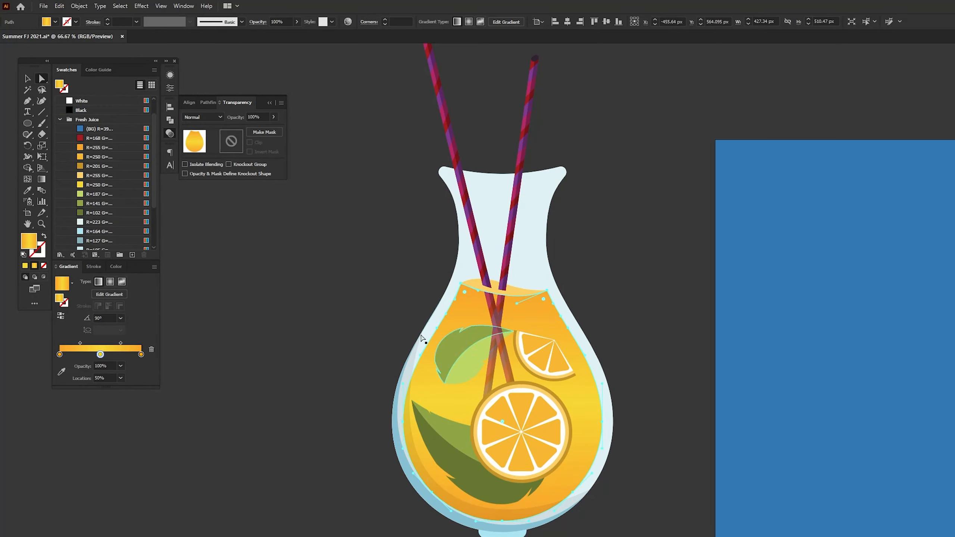
click(79, 6)
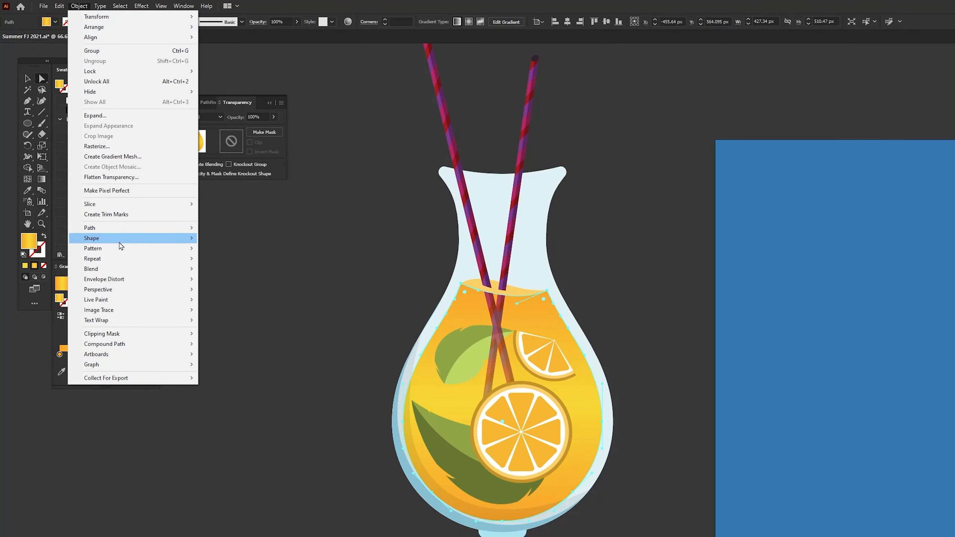
click(117, 228)
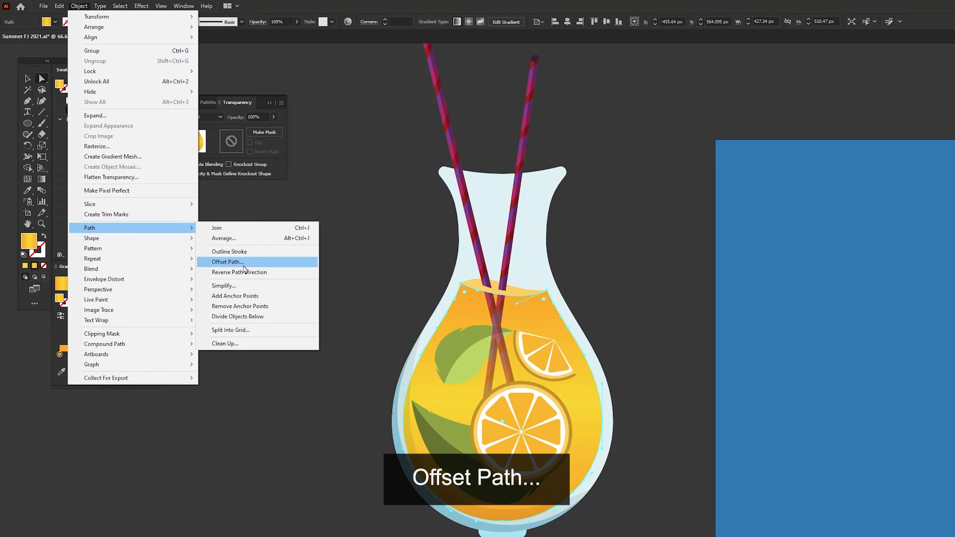
click(243, 262)
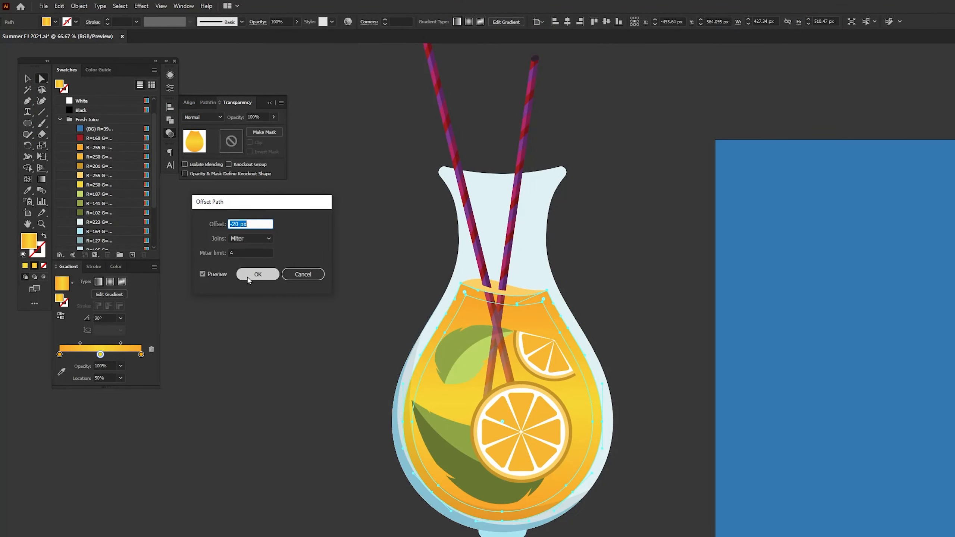
click(184, 178)
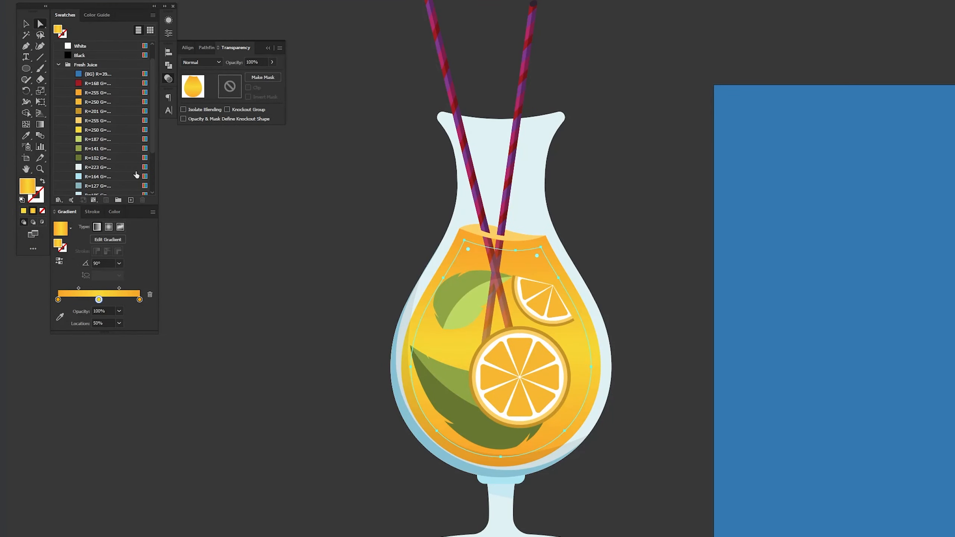
Give the inset juice shape a two-stop white gradient, with the first stop at 0% opacity
drag(152, 144, 156, 190)
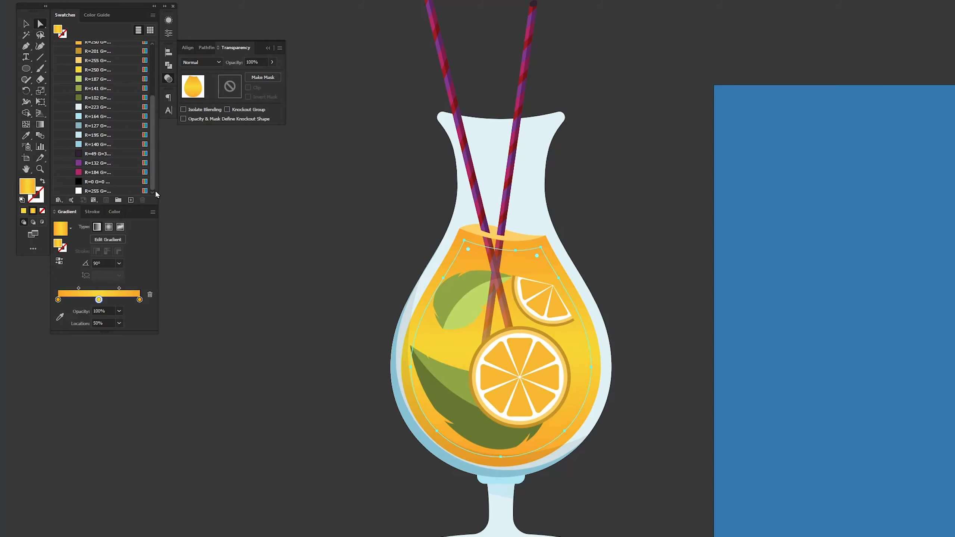
drag(140, 300, 131, 321)
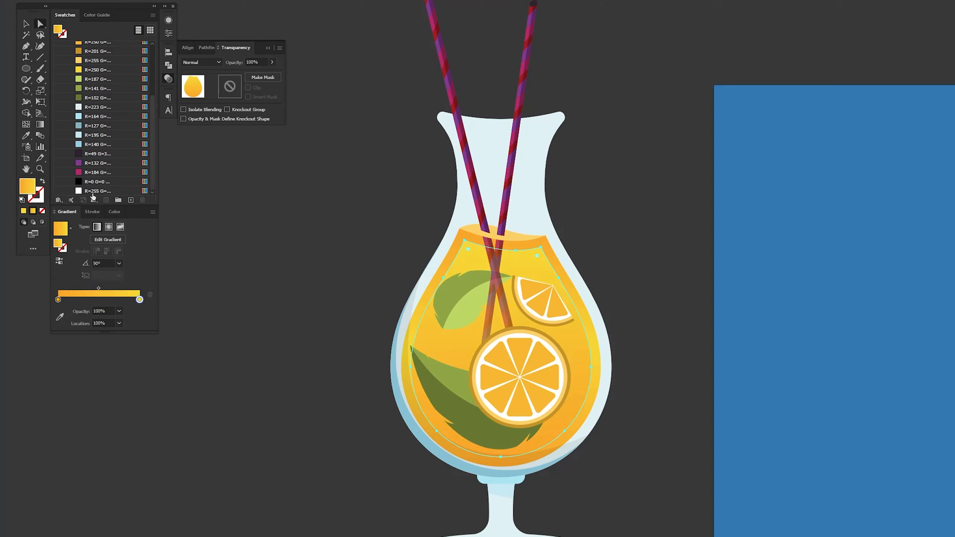
drag(98, 191, 58, 301)
click(118, 313)
click(128, 318)
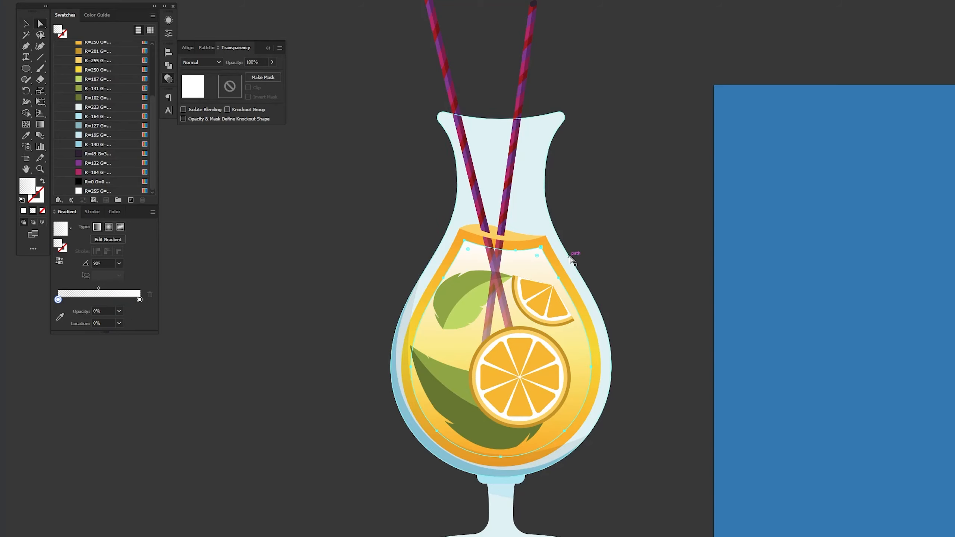
Bring the white gradient shape to the front and redraw its gradient upward so it fades out around the round orange slice
key(v)
key(ctrl+shift+bracketright)
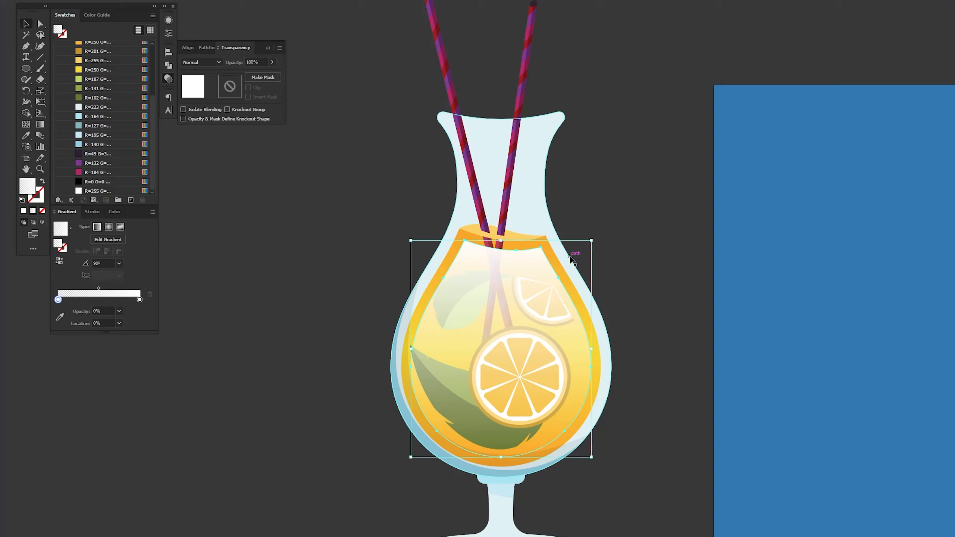
key(g)
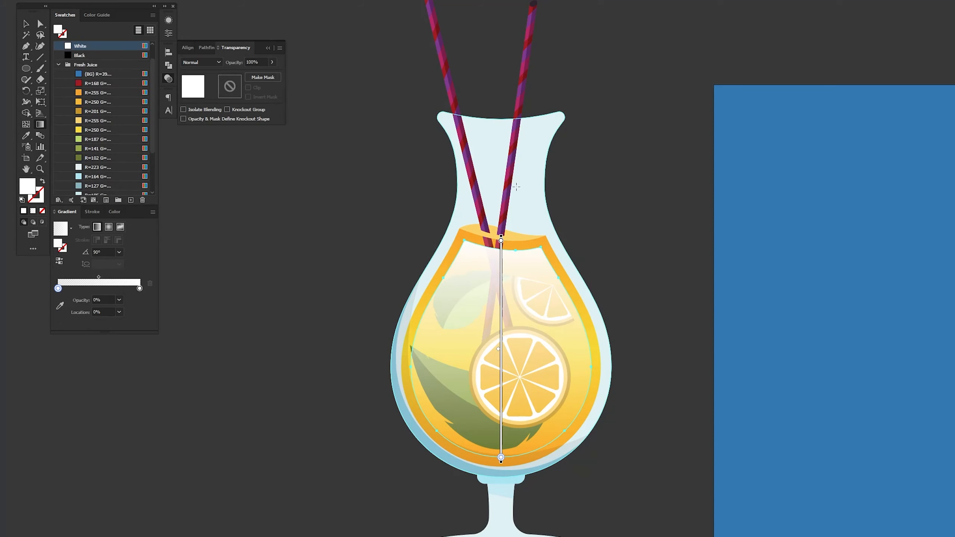
drag(512, 340, 512, 160)
drag(498, 371, 505, 194)
key(v)
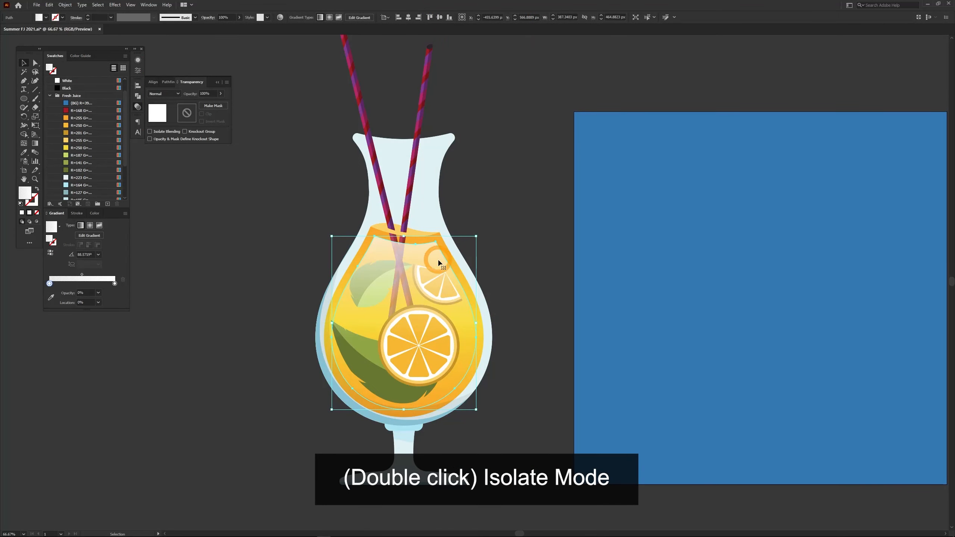
Isolate the white gradient shape and draw a curved tapering band down its right side with the Pen tool, filled with the R=223 swatch
double_click(438, 262)
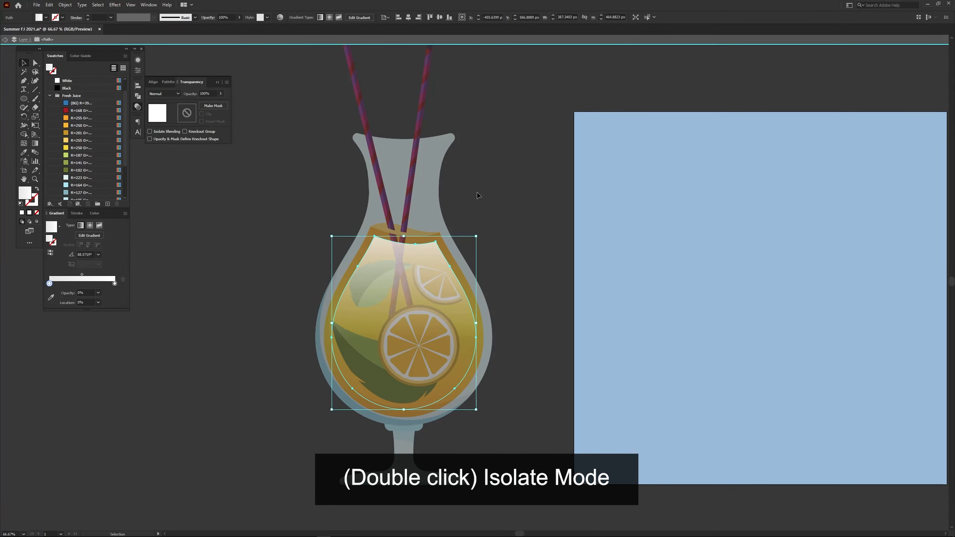
key(p)
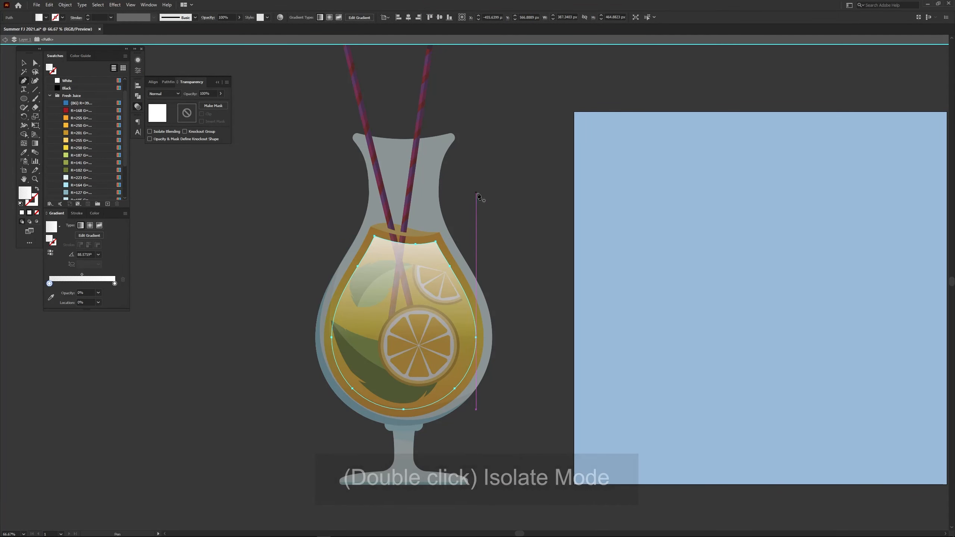
click(418, 240)
drag(453, 371, 446, 389)
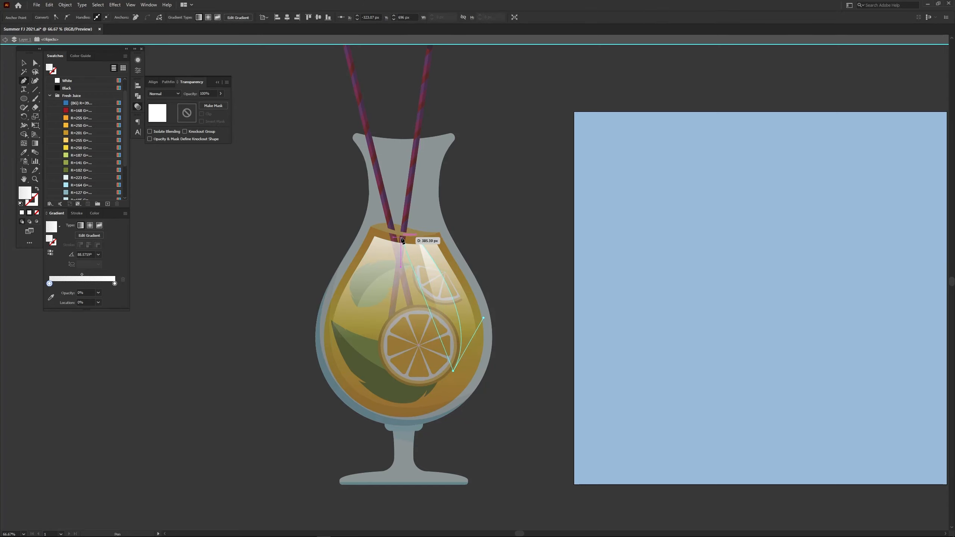
drag(400, 238, 358, 193)
drag(333, 147, 334, 145)
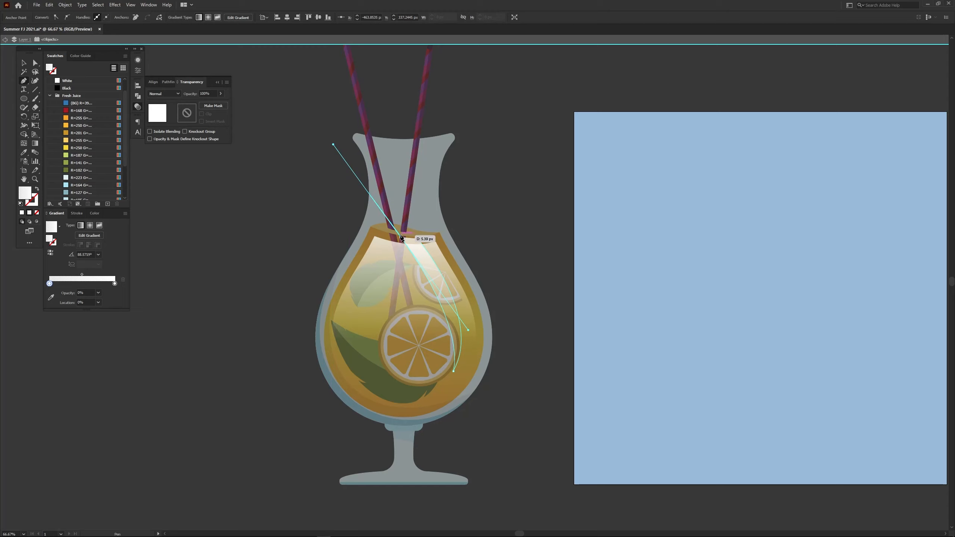
click(419, 239)
click(75, 177)
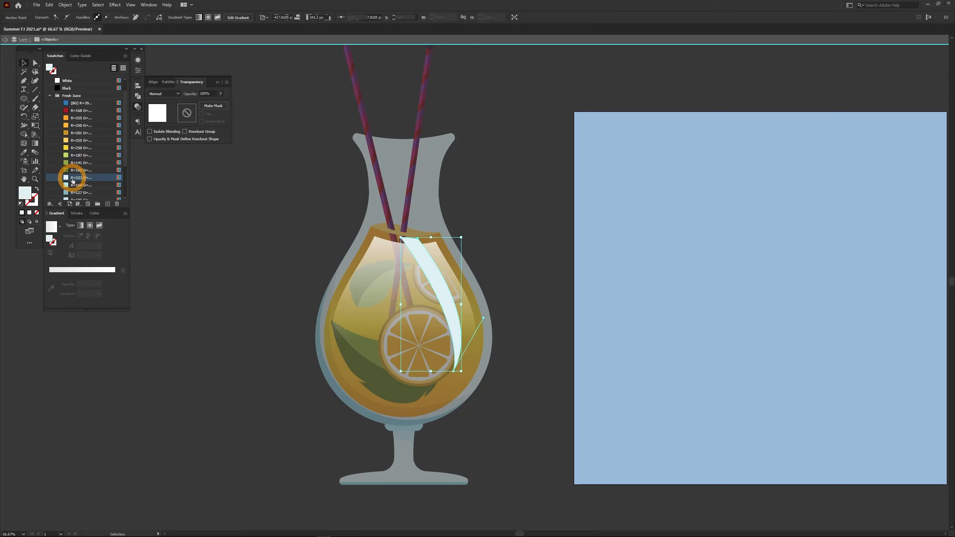
Cut the curved band out of the white gradient shape with the Shape Builder tool and exit isolation mode
key(v)
shift+click(415, 284)
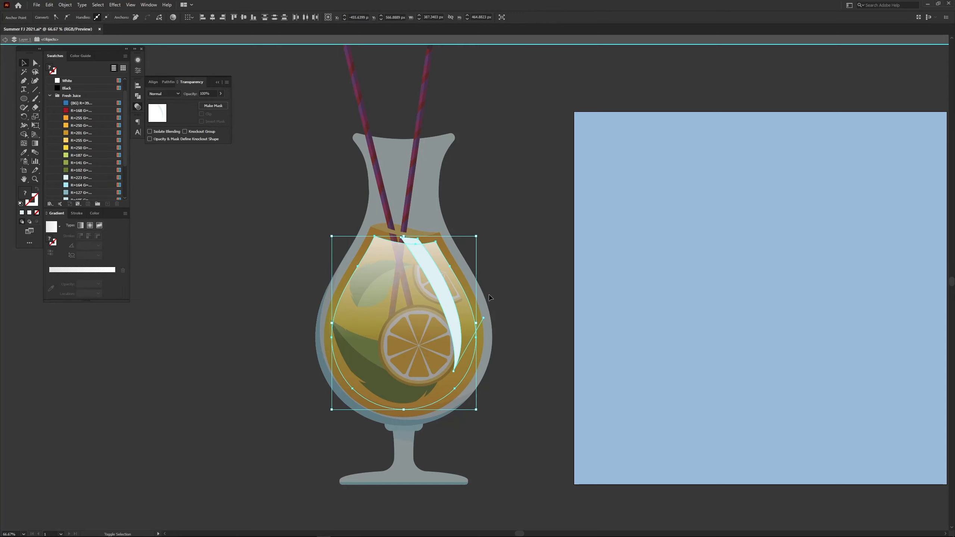
key(shift+m)
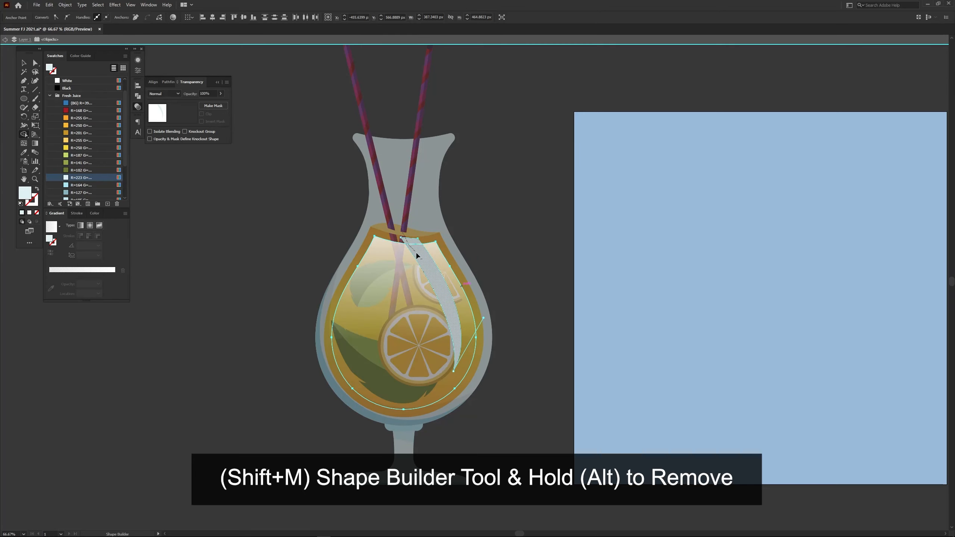
alt+click(451, 289)
key(v)
click(518, 286)
key(Escape)
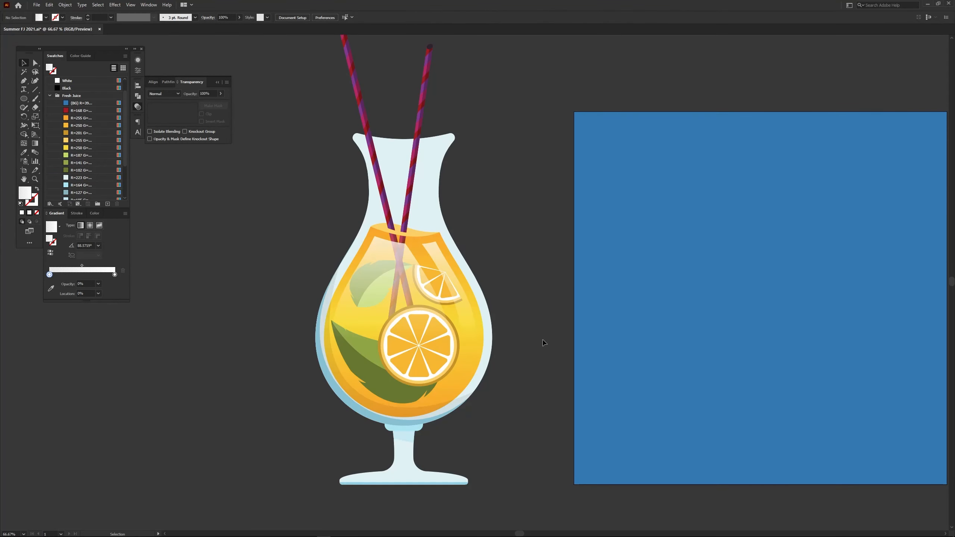
Adjust the white reflection's gradient so it runs from the juice surface down into the round orange slice
click(406, 269)
key(g)
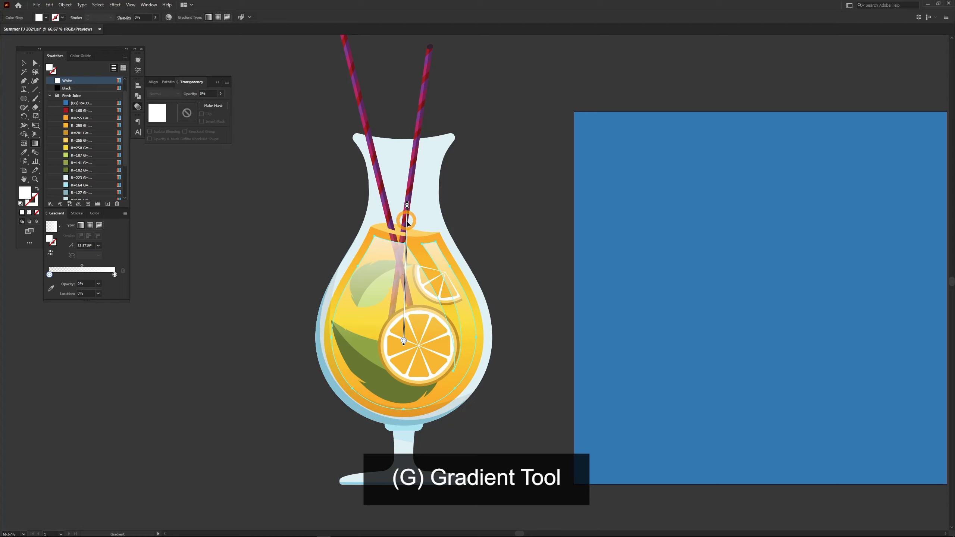
drag(407, 223, 406, 237)
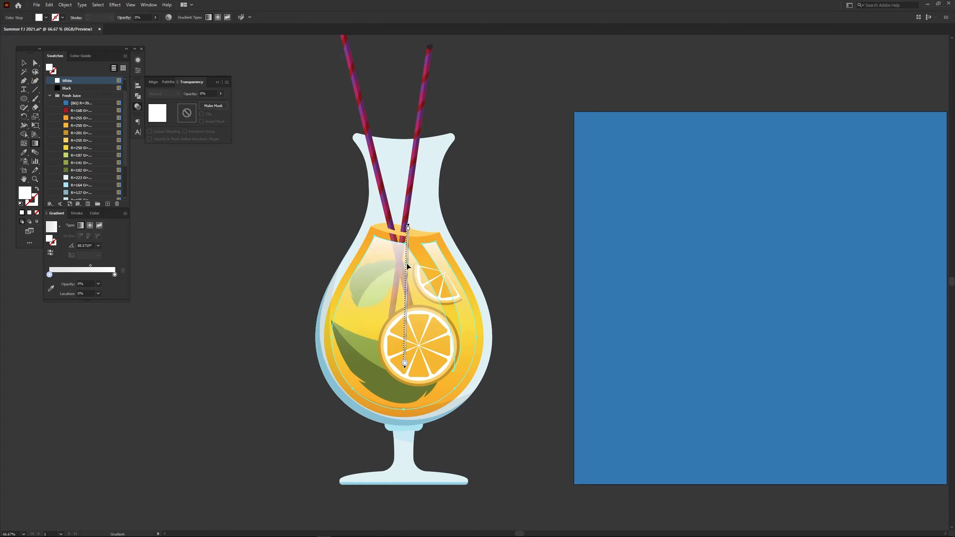
Copy the pale glass body shape, paste the copy in front, and bring it to the front of all artwork
key(v)
click(538, 366)
key(a)
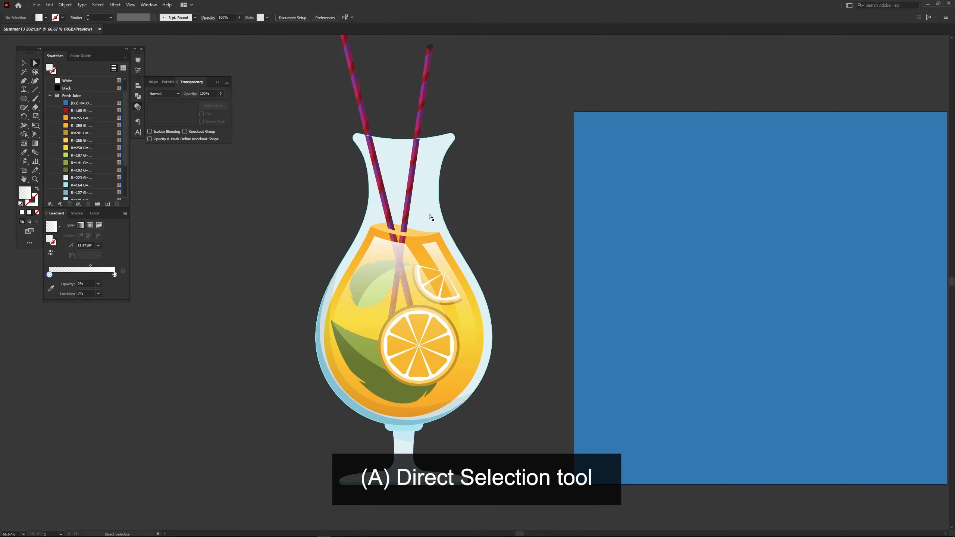
click(436, 194)
key(ctrl+c)
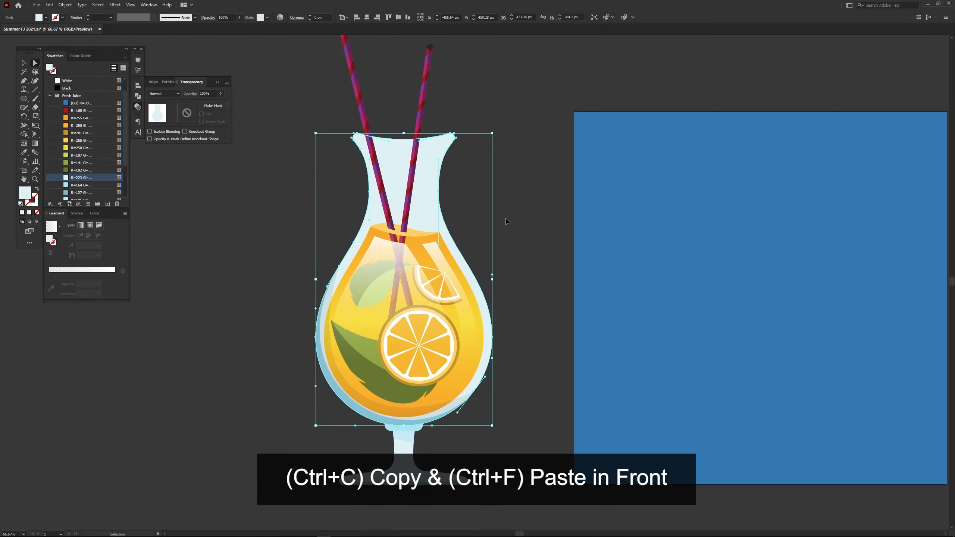
key(ctrl+f)
key(ctrl+shift+bracketright)
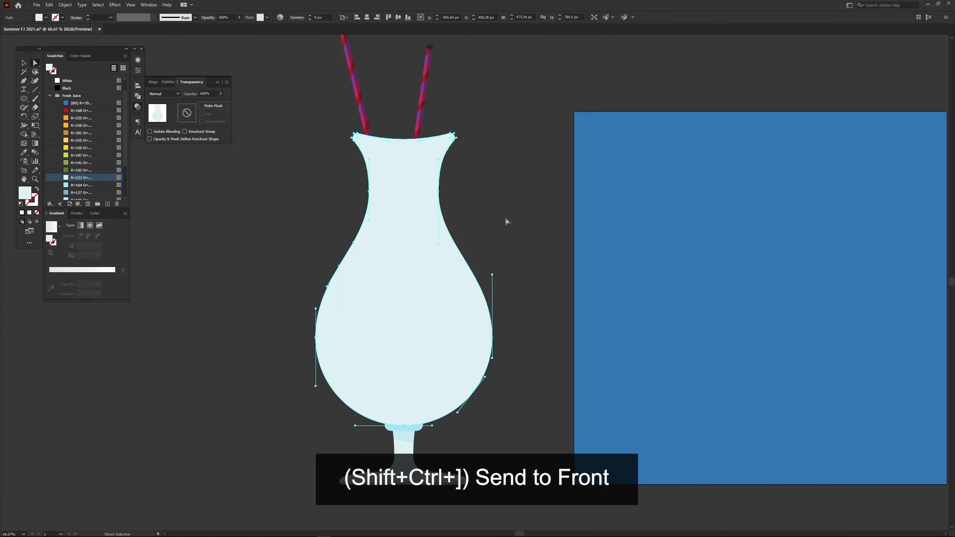
key(v)
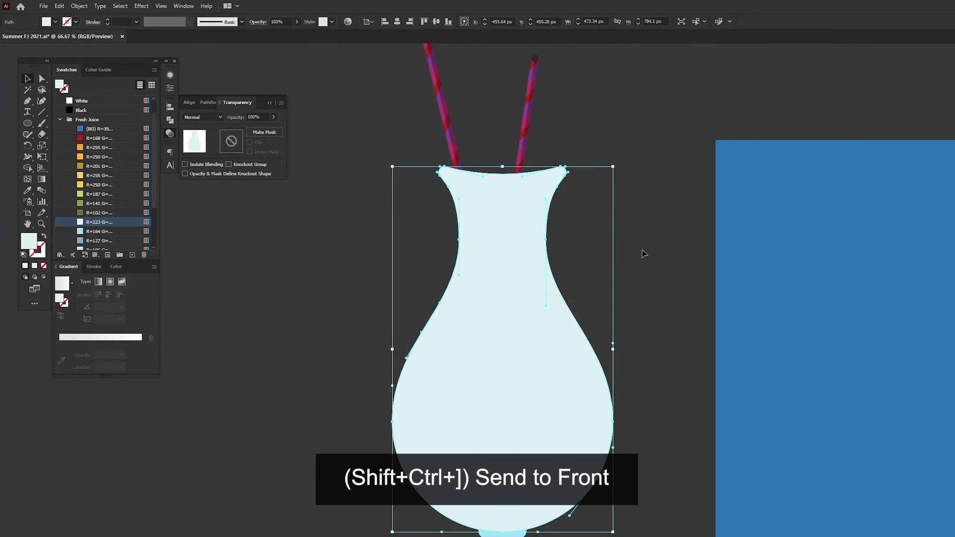
Fill the glass body copy with a linear gradient of a pale blue swatch fading to transparent
click(100, 342)
scroll(158, 196, down, 2)
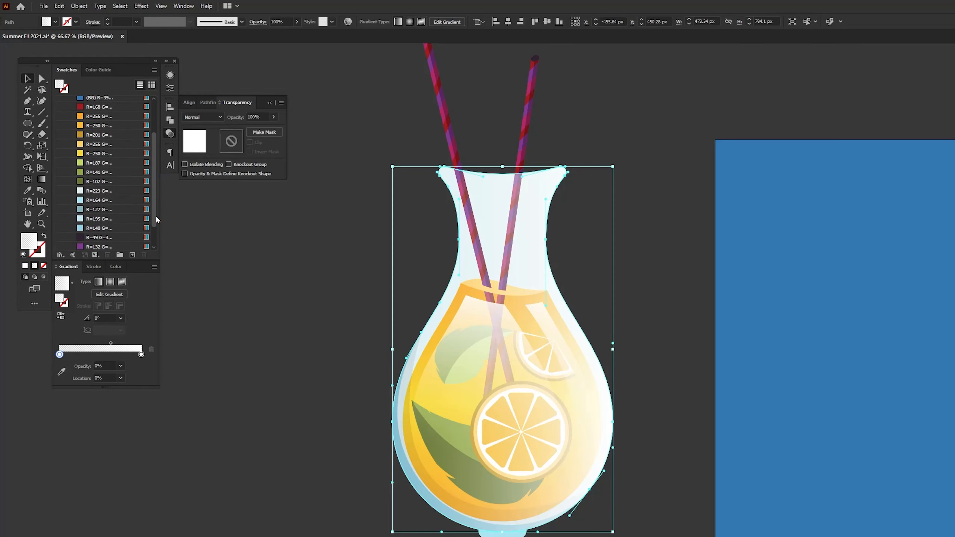
drag(103, 183, 101, 343)
click(60, 316)
click(121, 377)
click(130, 440)
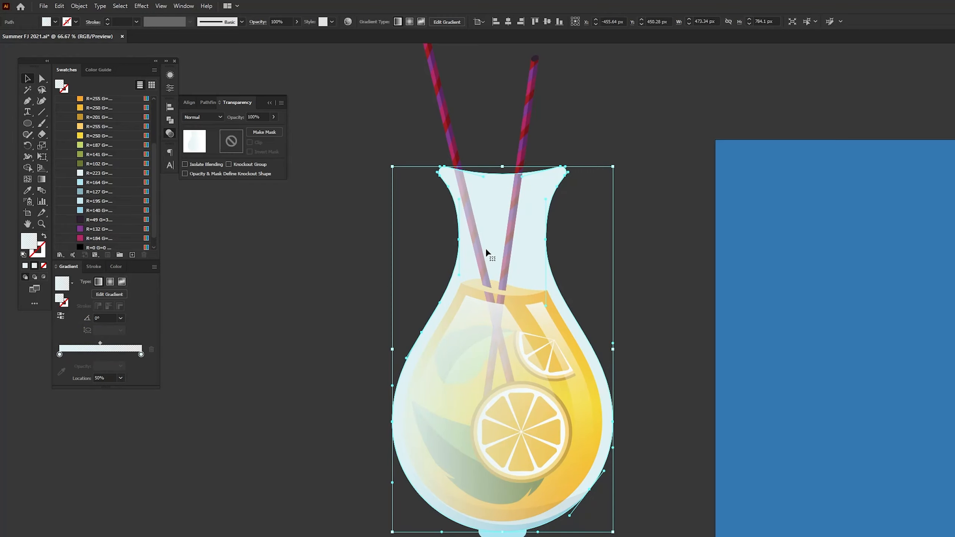
Redraw the glass body copy's gradient vertically, from above the rim down to the round orange slice
key(g)
scroll(507, 100, up, 4)
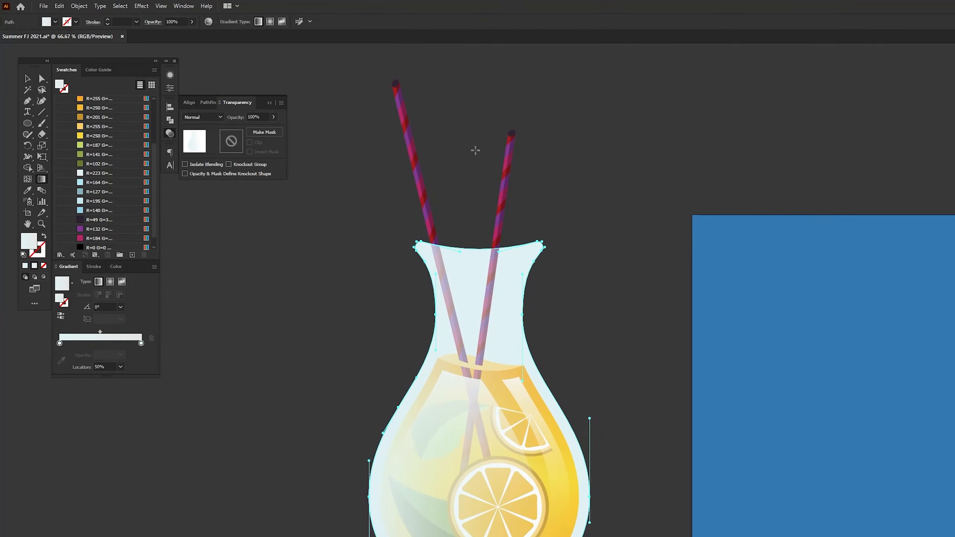
drag(475, 124, 477, 495)
key(v)
Offset the glass body copy's path inward to about 441 px wide and fill the new shape with the R=255 G=255 B=255 swatch
click(73, 8)
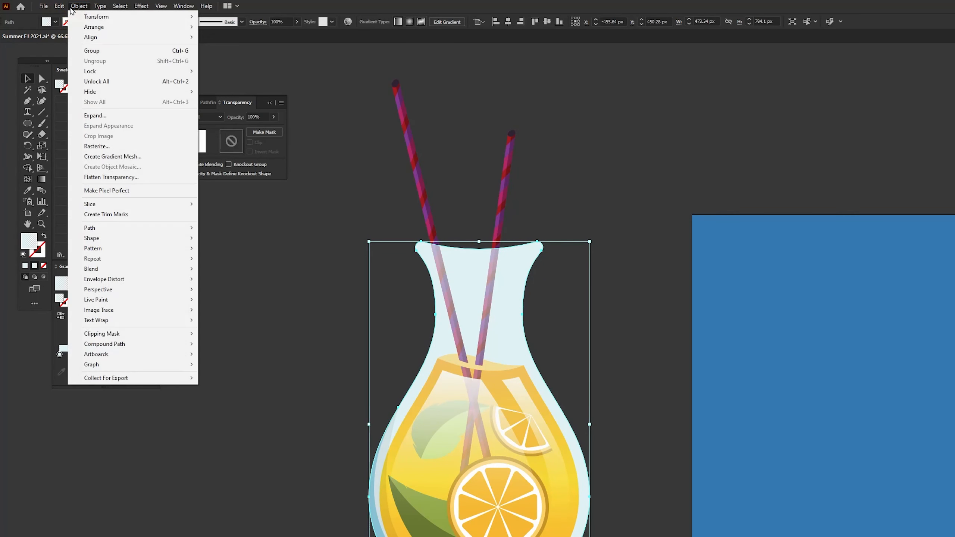
mouse_move(155, 229)
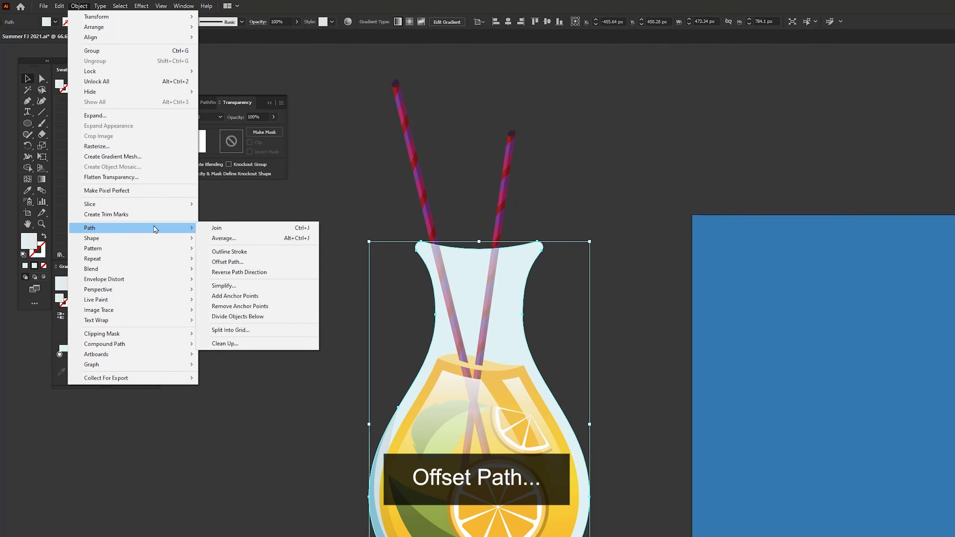
click(249, 262)
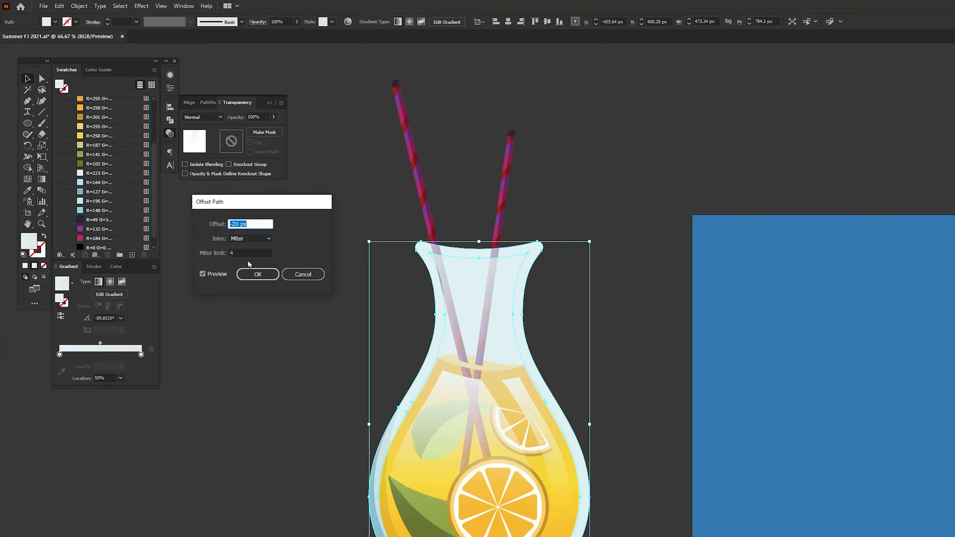
click(241, 274)
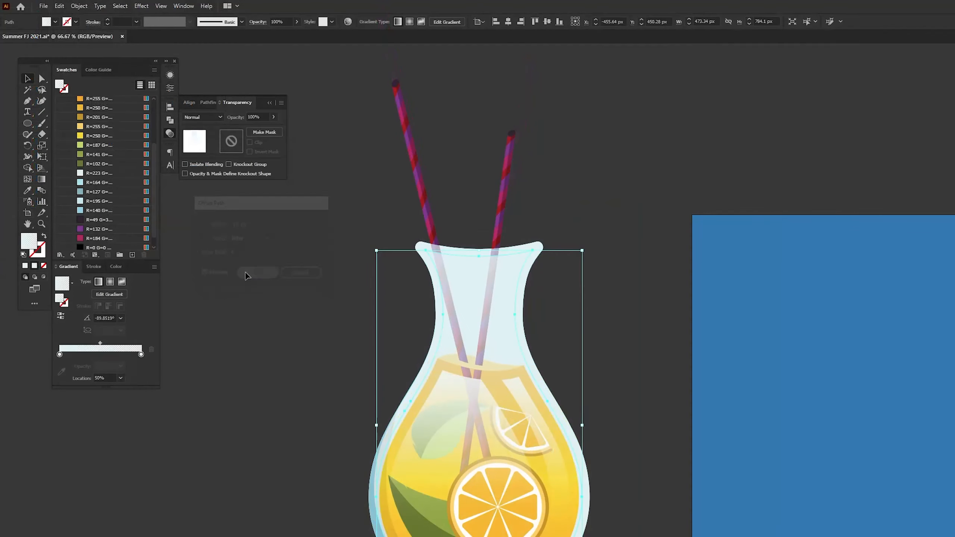
scroll(157, 228, down, 1)
click(98, 245)
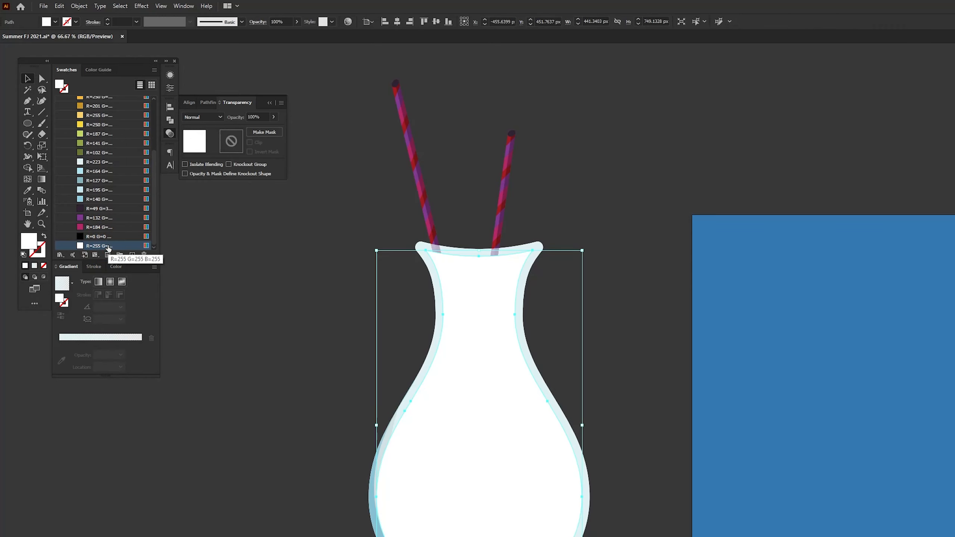
Duplicate the white shape about 24 px to the left and use Shape Builder to leave only the curved band along the glass's right side
drag(451, 313, 445, 326)
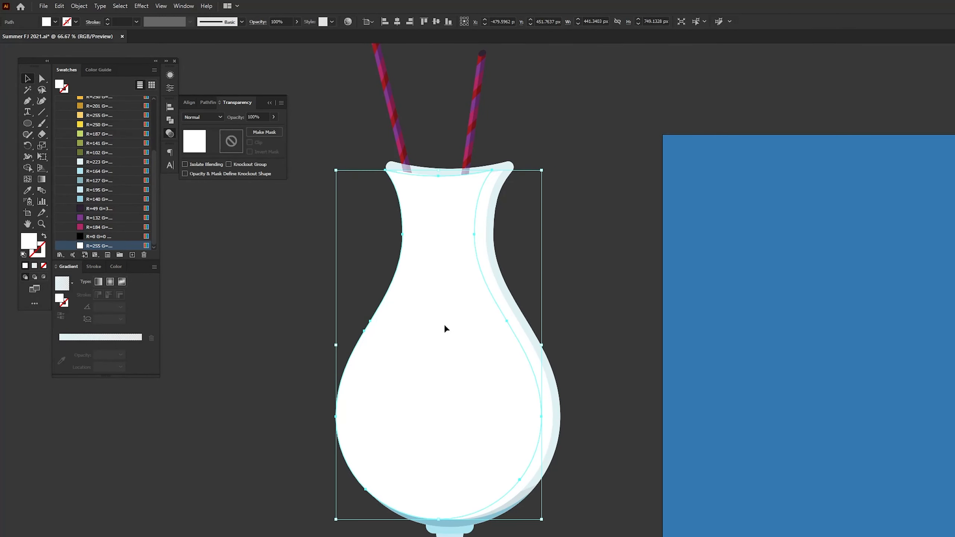
shift+click(526, 312)
key(shift+m)
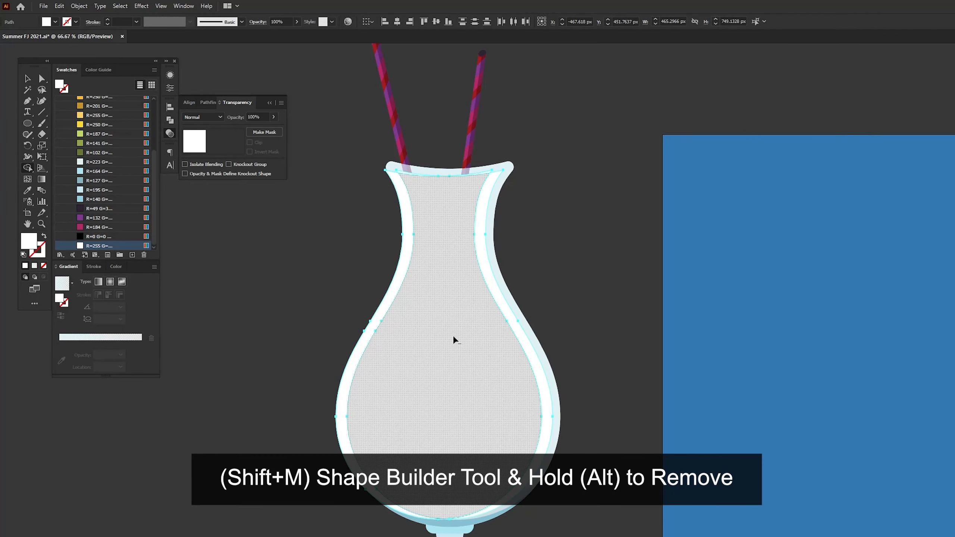
alt+click(410, 326)
drag(479, 160, 475, 180)
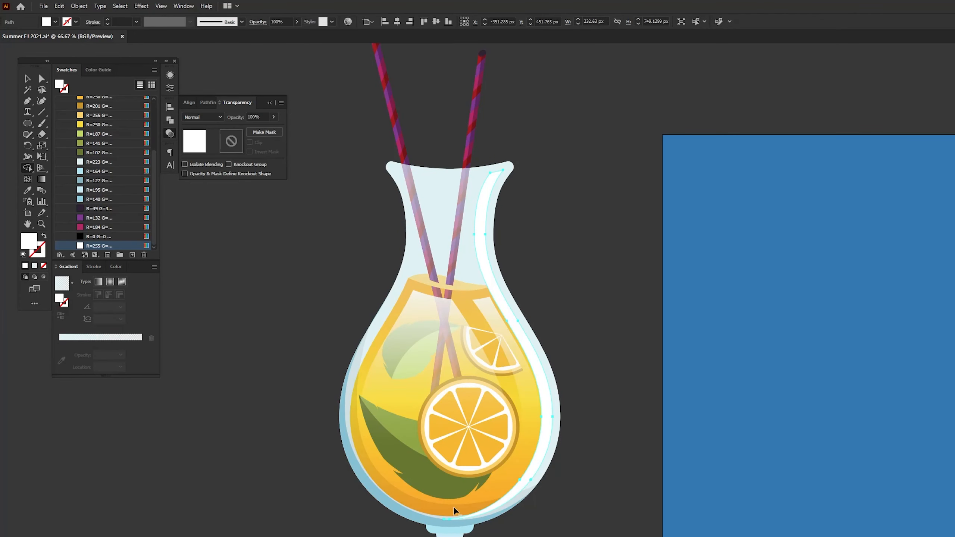
key(v)
click(645, 449)
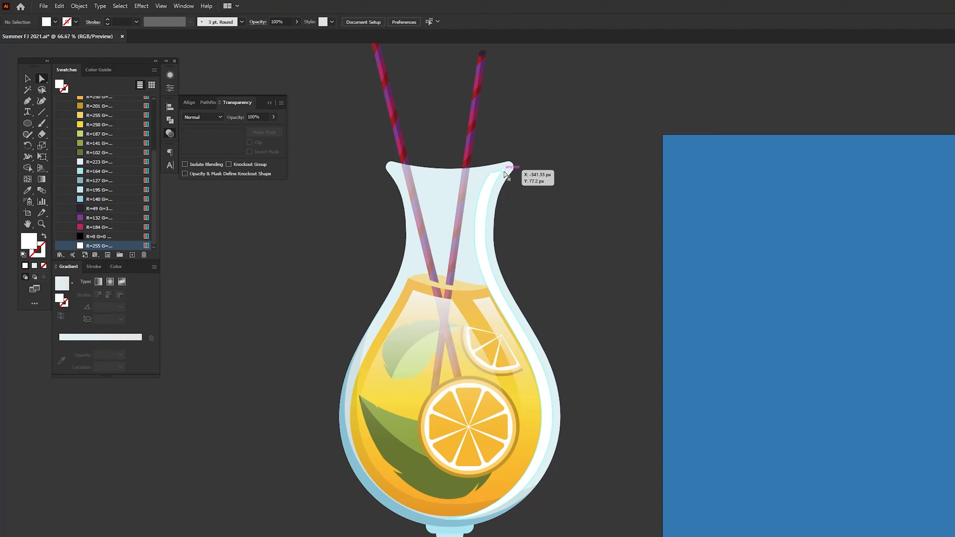
Round the upper corner of the white reflection band near the rim to about 3 px and save the document
drag(584, 238, 591, 245)
drag(428, 188, 659, 207)
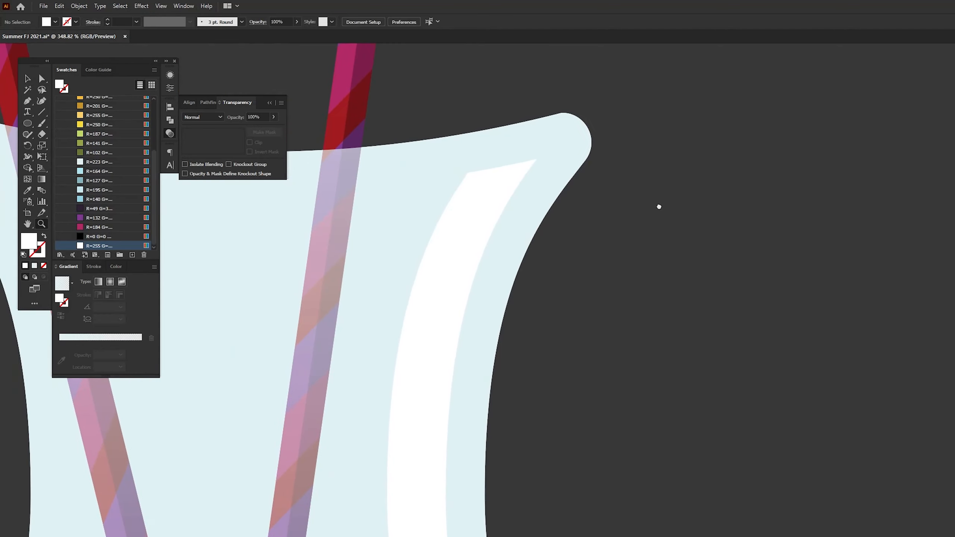
key(a)
click(536, 159)
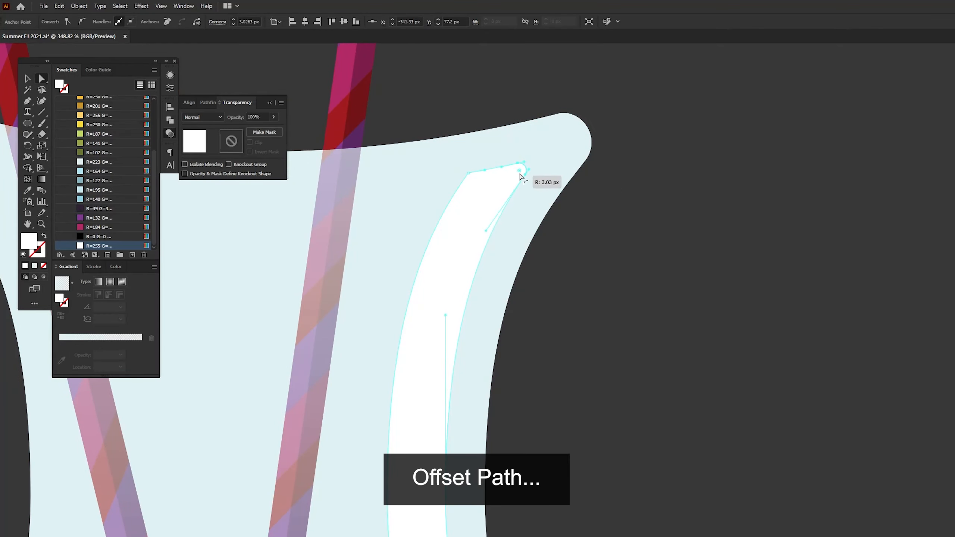
click(600, 209)
key(ctrl+1)
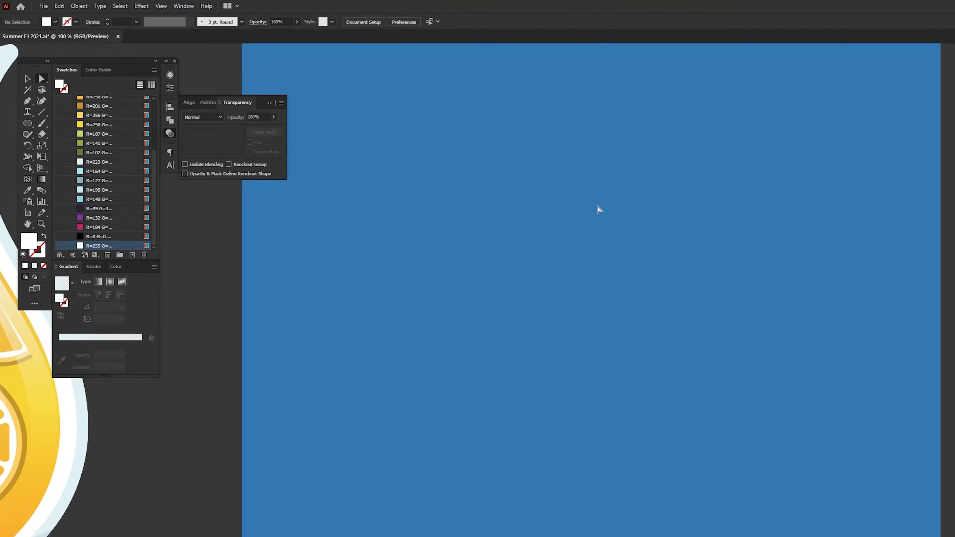
drag(261, 377, 864, 345)
drag(646, 261, 620, 336)
key(ctrl+minus)
key(ctrl+minus)
key(v)
key(ctrl+s)
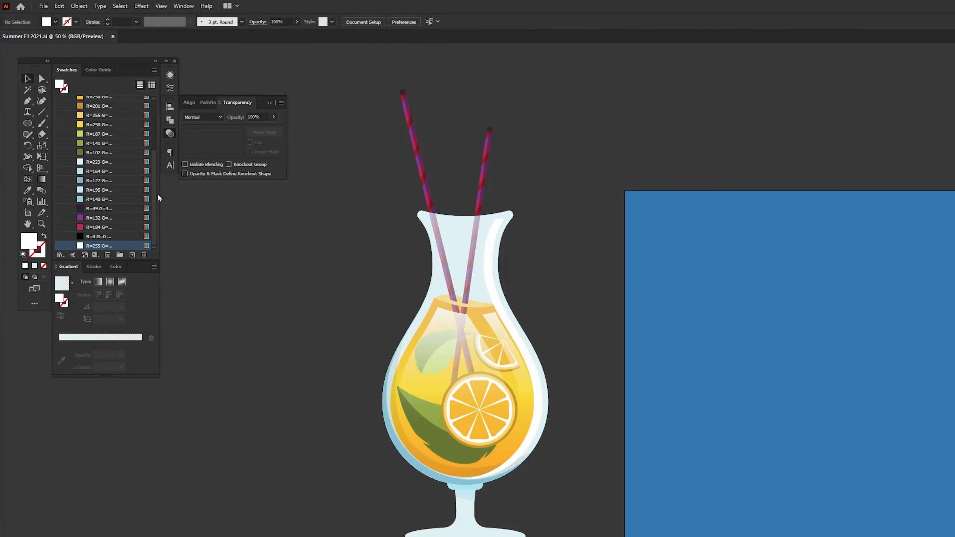
Draw a four-point shape across the glass opening with the Pen tool, filled with the R=127 swatch, and send it to the back
key(ctrl+plus)
key(ctrl+plus)
key(ctrl+plus)
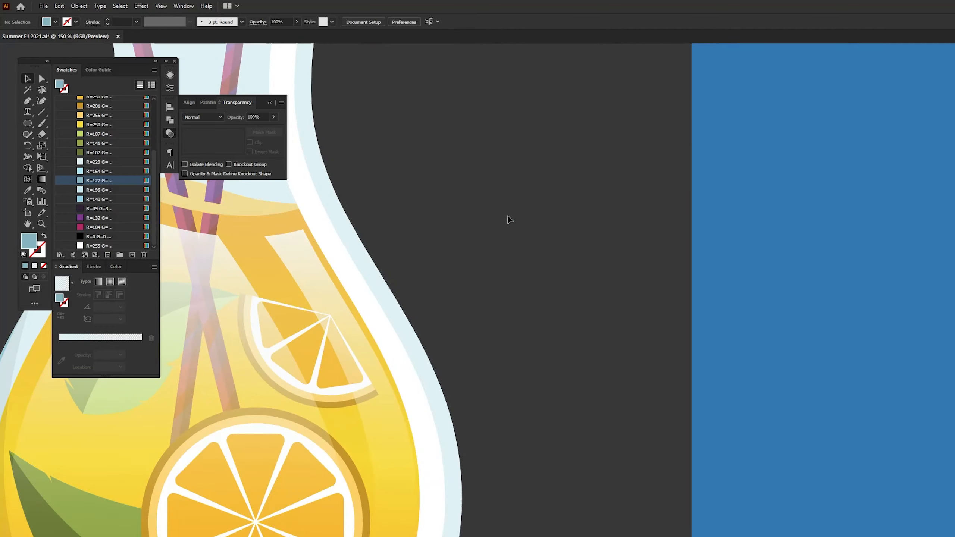
key(p)
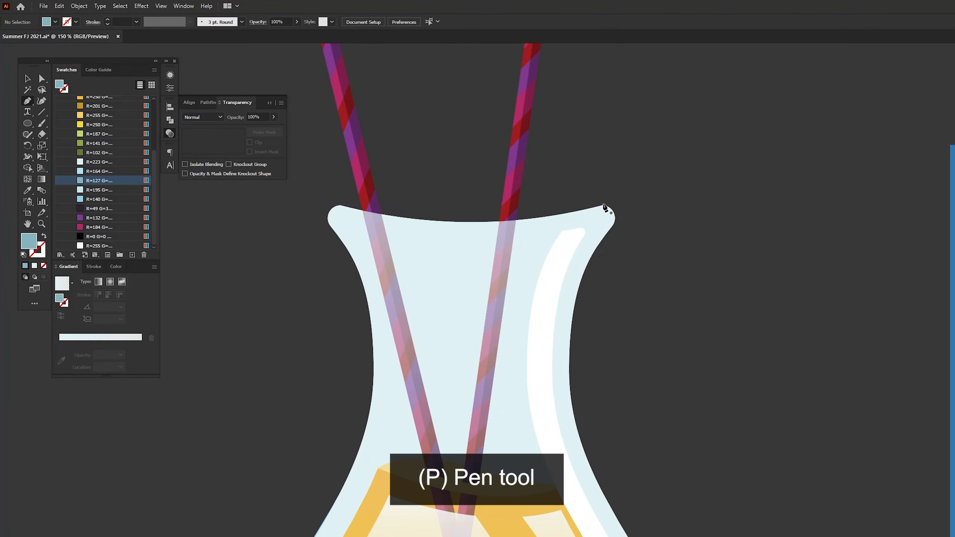
click(602, 206)
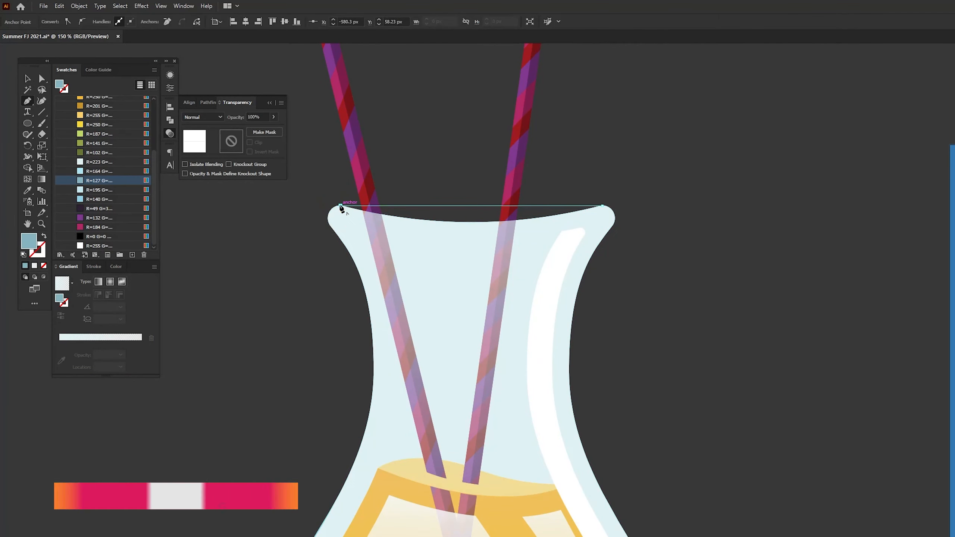
click(340, 207)
click(360, 227)
click(584, 228)
click(602, 205)
key(v)
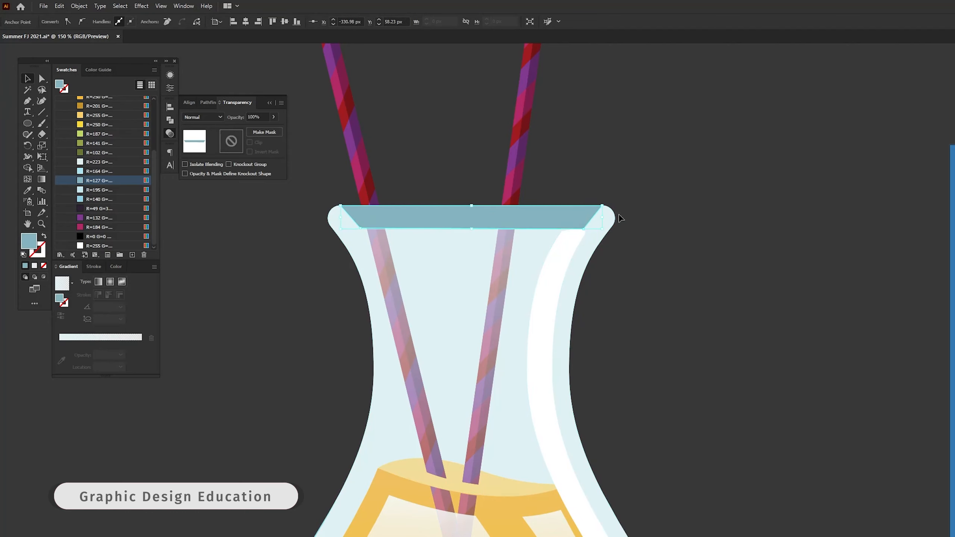
key(ctrl+shift+bracketleft)
click(727, 341)
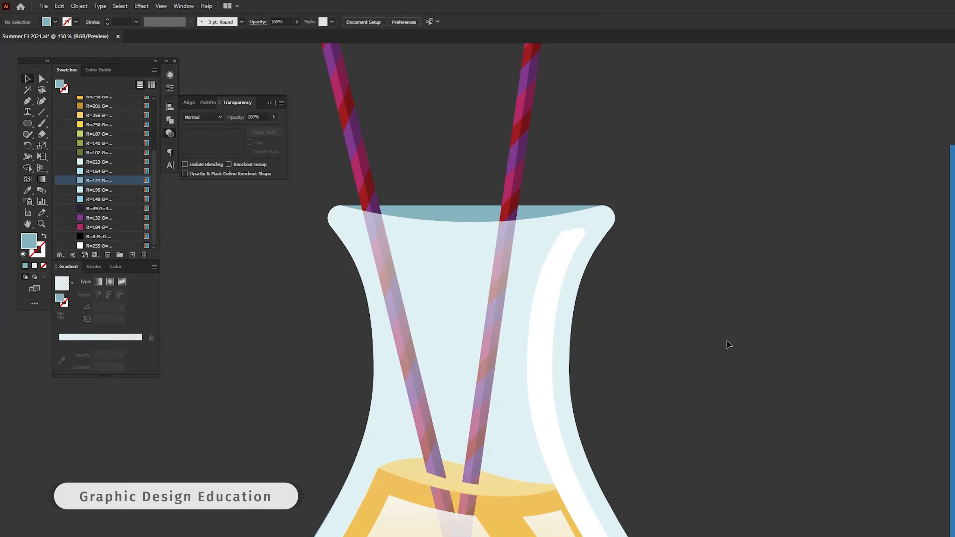
Select all of the juice glass artwork and group it
key(ctrl+minus)
key(ctrl+minus)
key(ctrl+minus)
drag(723, 341, 660, 254)
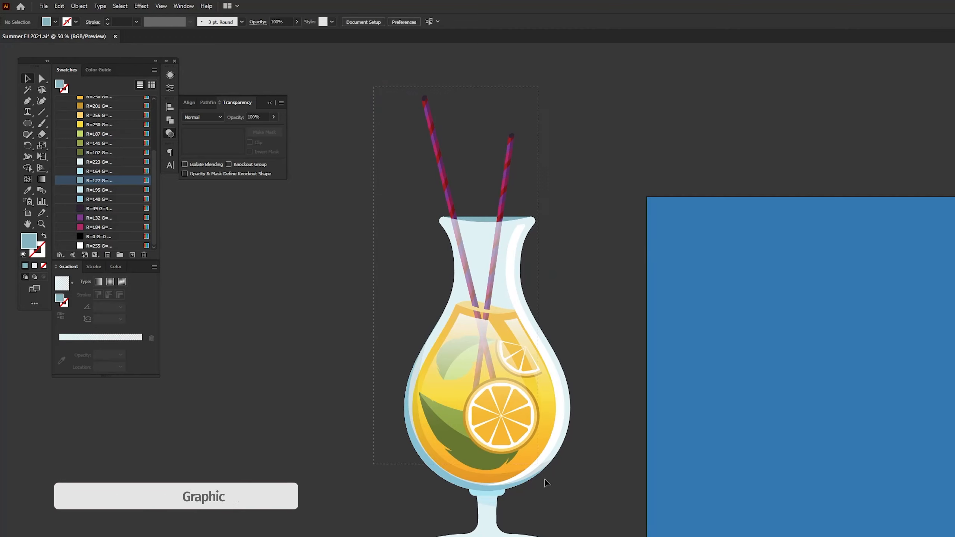
key(ctrl+a)
right_click(505, 338)
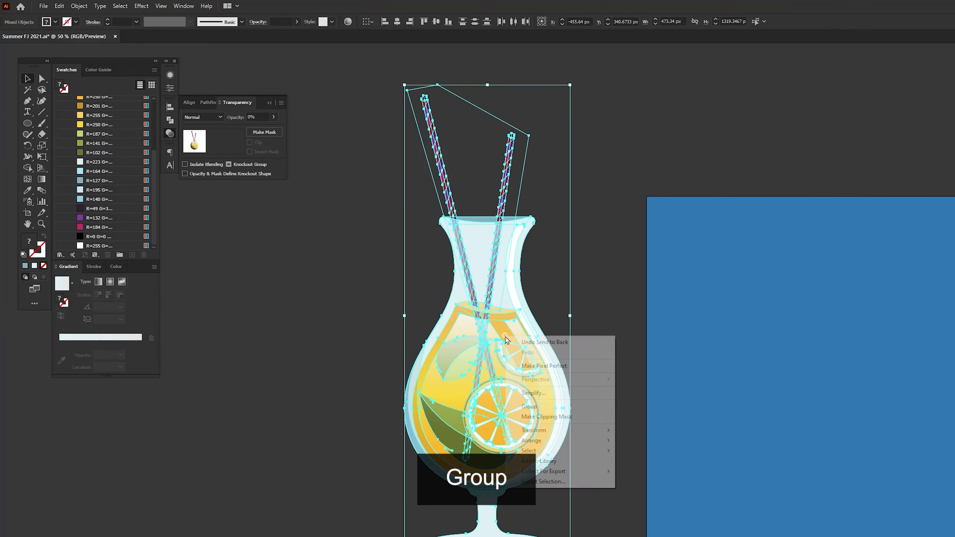
click(534, 406)
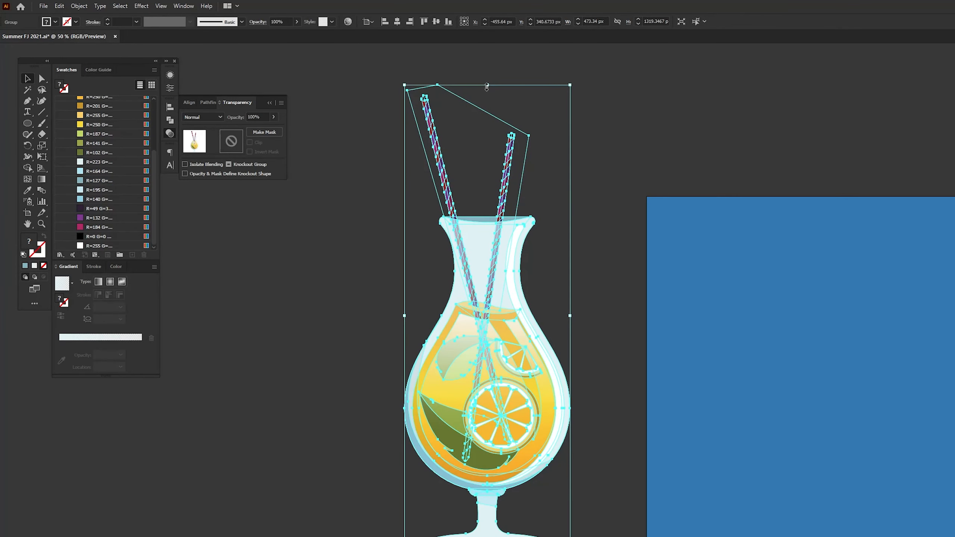
Scale the juice glass group down proportionally to about 283 by 790 px and move it onto the blue artboard
drag(487, 86, 488, 250)
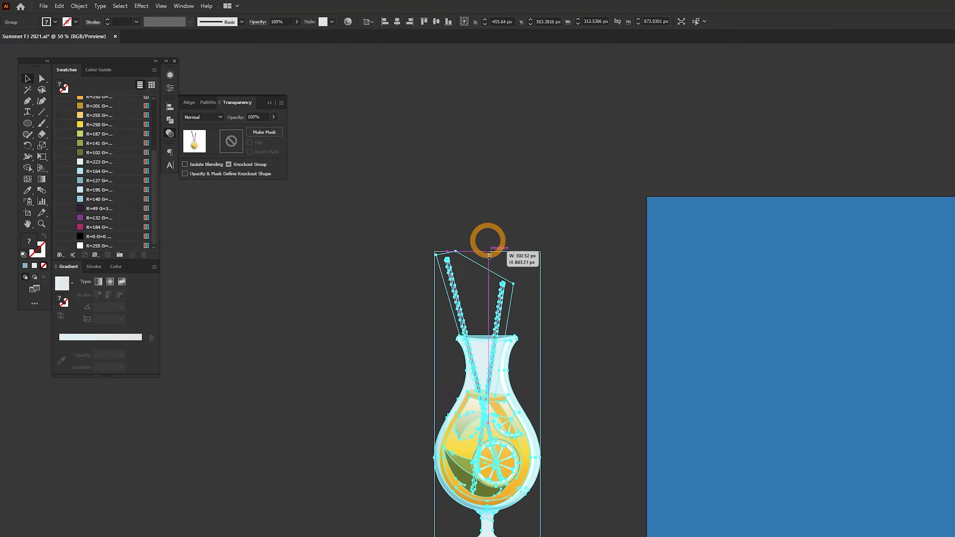
drag(503, 391, 834, 360)
drag(902, 358, 602, 334)
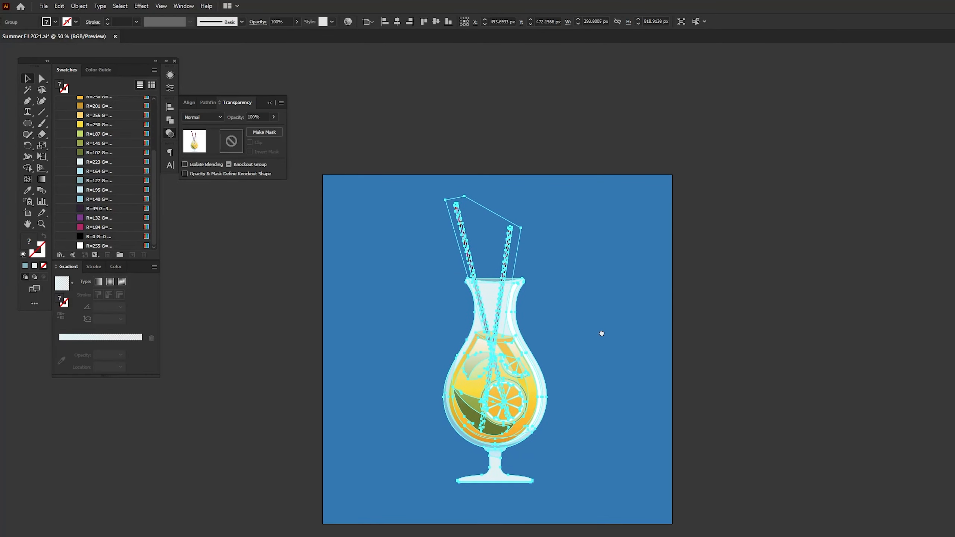
drag(495, 197, 501, 207)
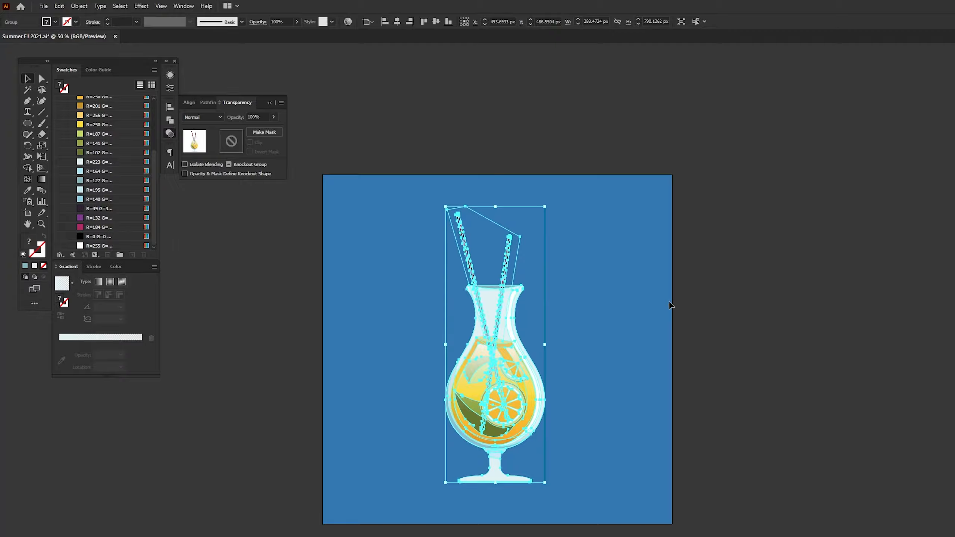